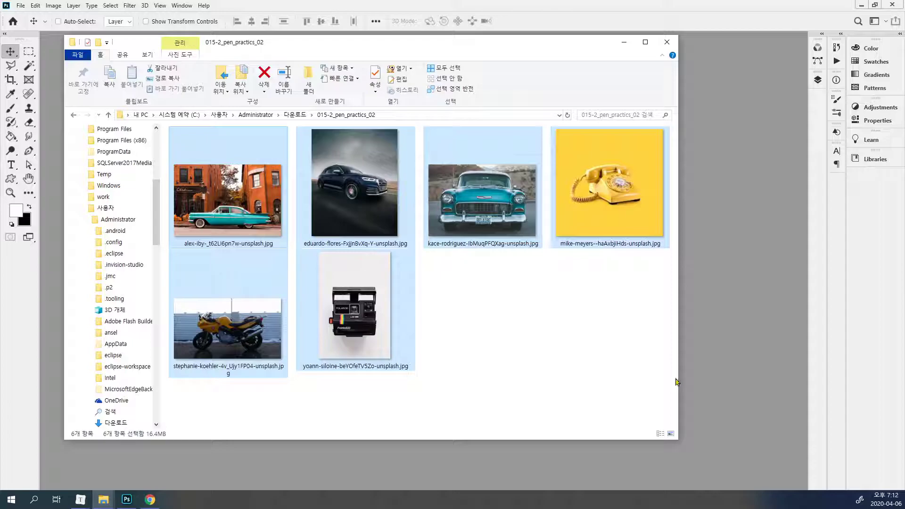
Open alex-iby-_t62LI6pn7w-unsplash.jpg from the 015-2_pen_practics_02 folder in Photoshop and show the rulers
{"action": "left_click", "coordinate": [584, 349]}
{"action": "left_click", "coordinate": [205, 206]}
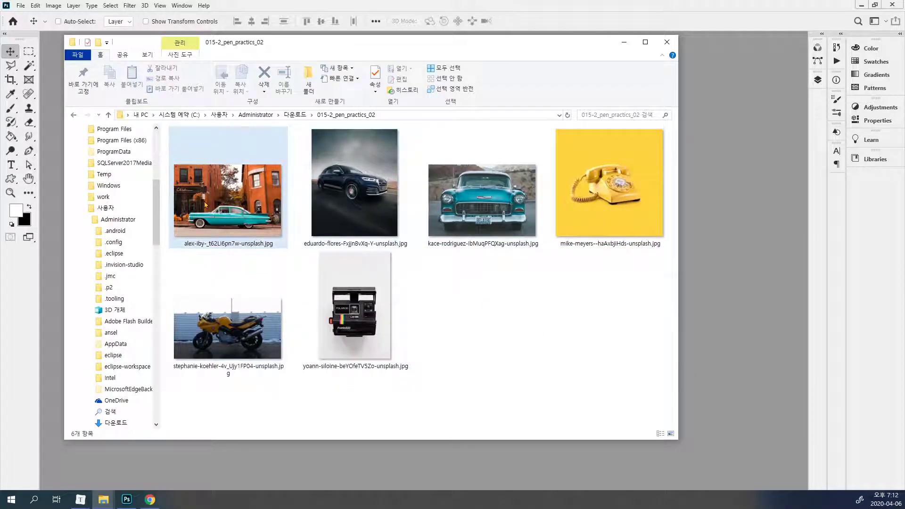
{"action": "left_click", "coordinate": [205, 206]}
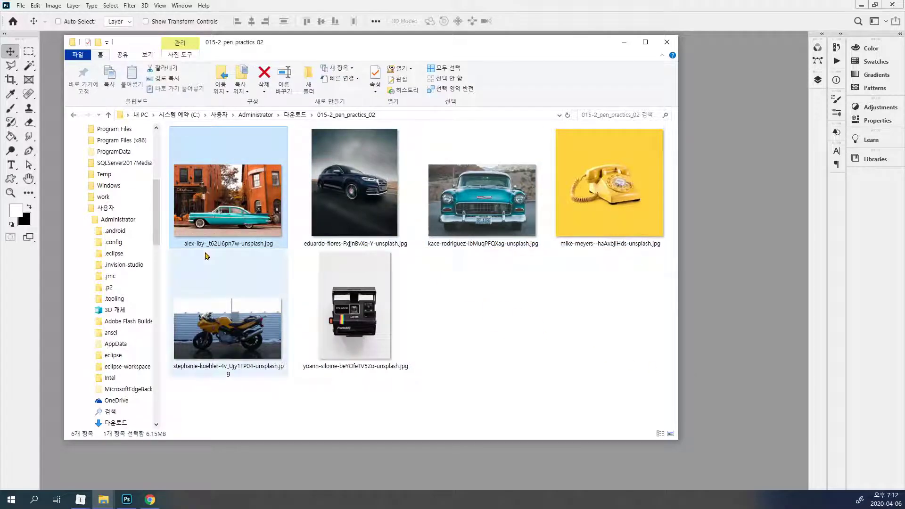
{"action": "left_click_drag", "start_coordinate": [235, 227], "coordinate": [761, 247]}
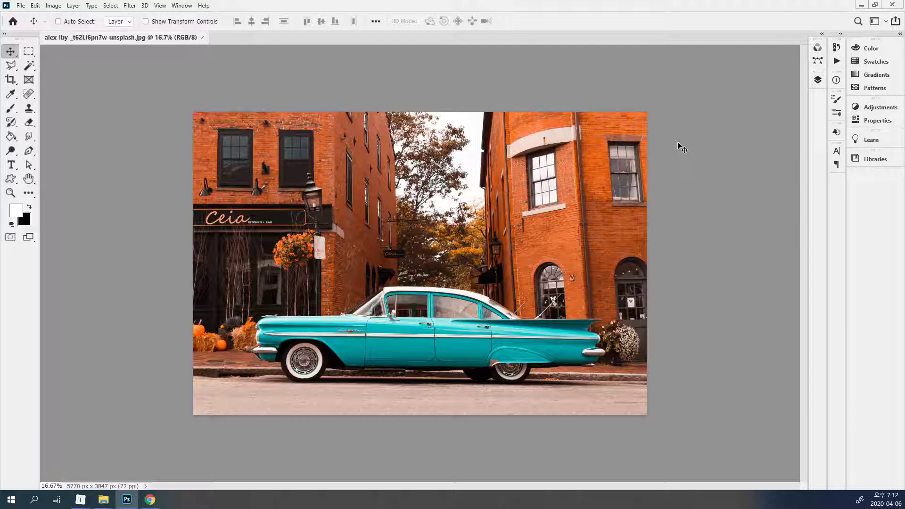
{"action": "key", "text": "ctrl+r"}
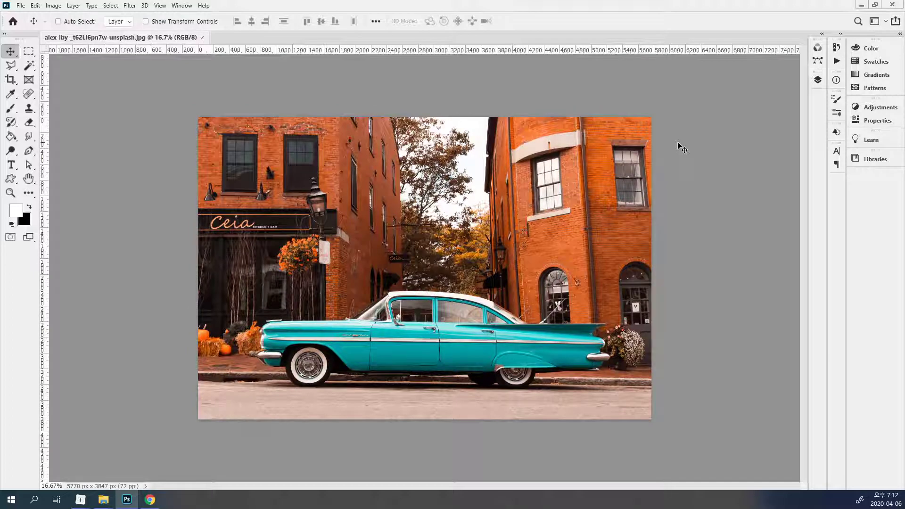
Check the photo's pixel dimensions in the Image Size settings without changing them
{"action": "left_click", "coordinate": [48, 7]}
{"action": "left_click", "coordinate": [87, 78]}
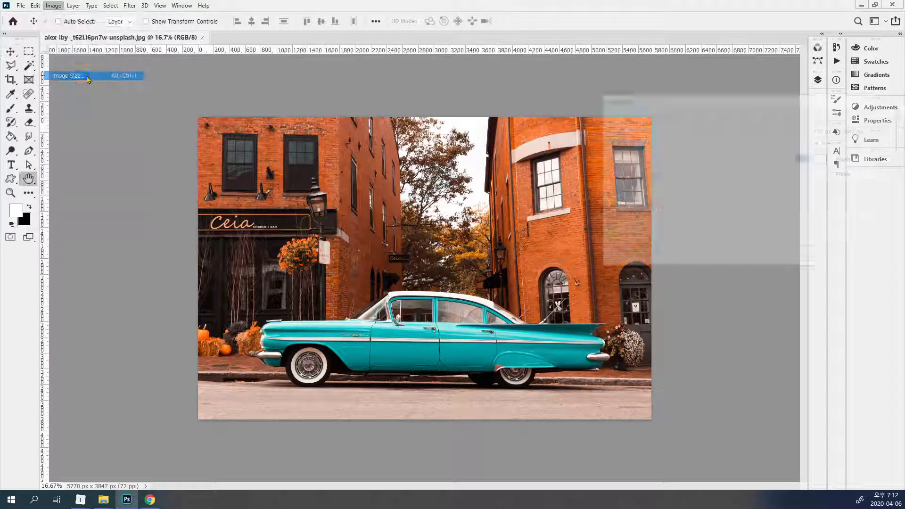
{"action": "left_click_drag", "start_coordinate": [800, 105], "coordinate": [561, 124]}
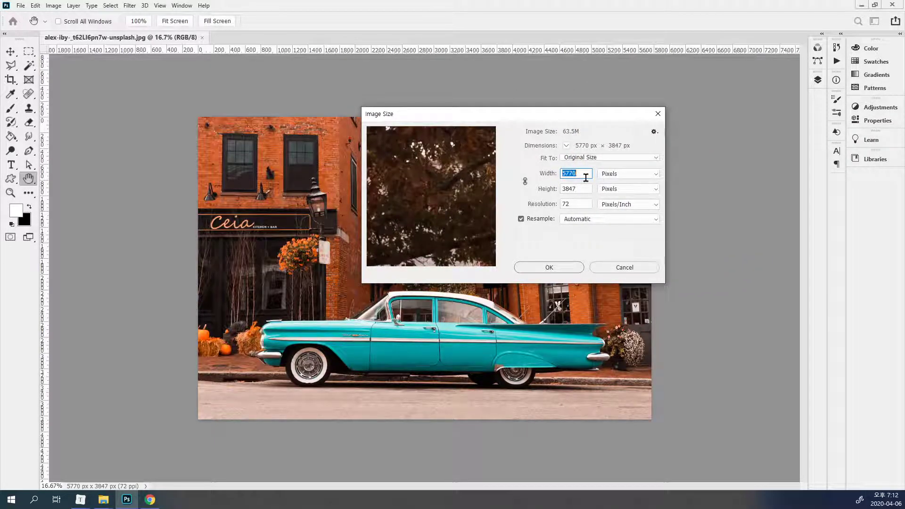
{"action": "left_click", "coordinate": [623, 271]}
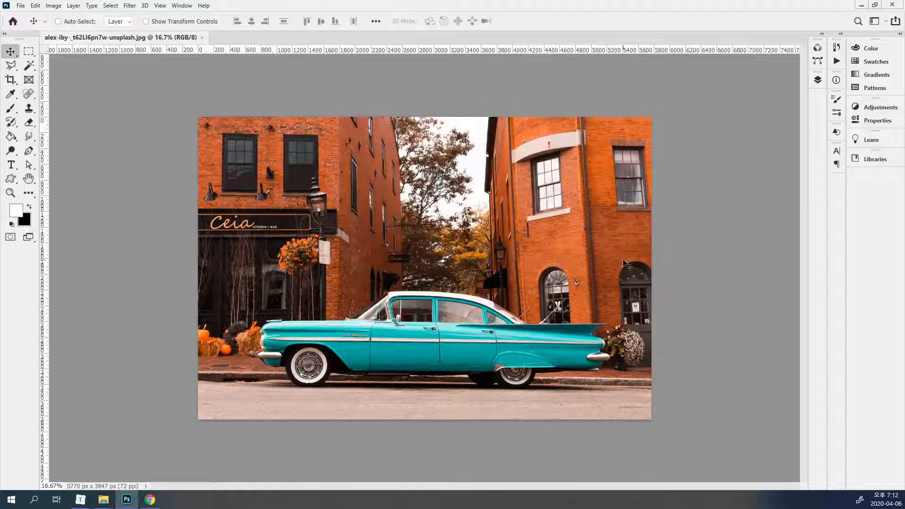
Examine the teal car's edges up close, from the windshield and hood to the rear fin
{"action": "left_click_drag", "start_coordinate": [425, 322], "coordinate": [255, 271]}
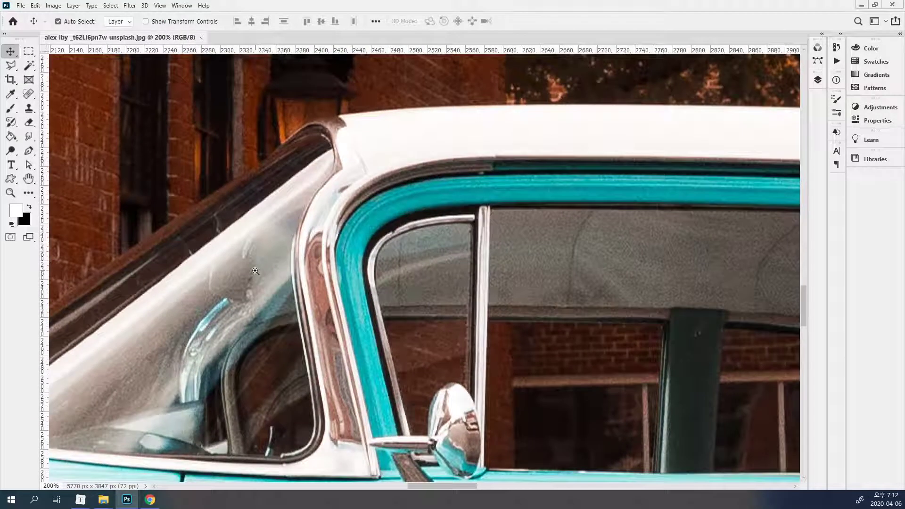
{"action": "left_click_drag", "start_coordinate": [357, 266], "coordinate": [584, 252]}
{"action": "left_click_drag", "start_coordinate": [257, 360], "coordinate": [604, 197]}
{"action": "left_click_drag", "start_coordinate": [352, 310], "coordinate": [502, 335]}
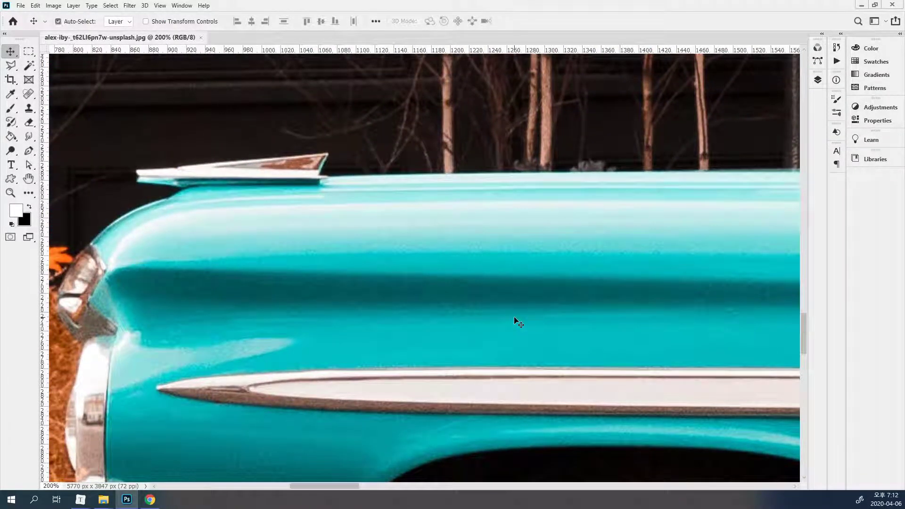
{"action": "key", "text": "ctrl+0"}
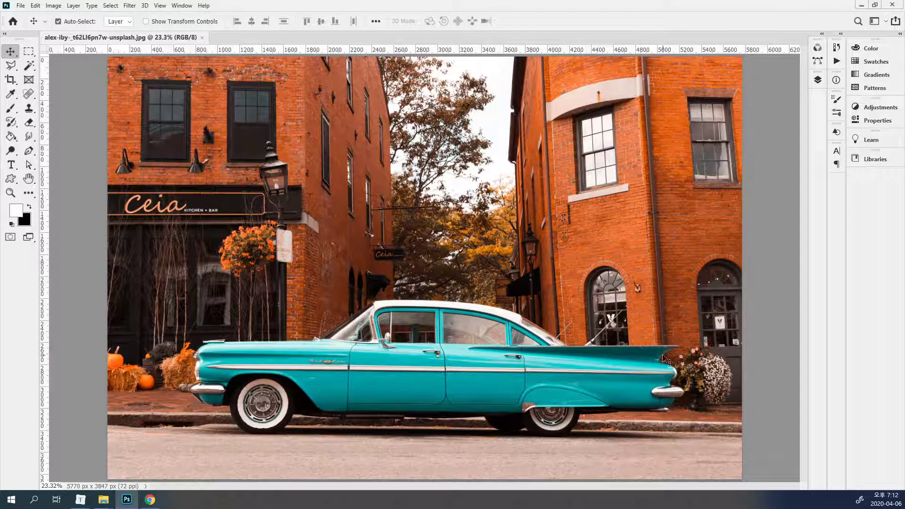
{"action": "scroll", "coordinate": [665, 384], "scroll_direction": "up", "scroll_amount": 4}
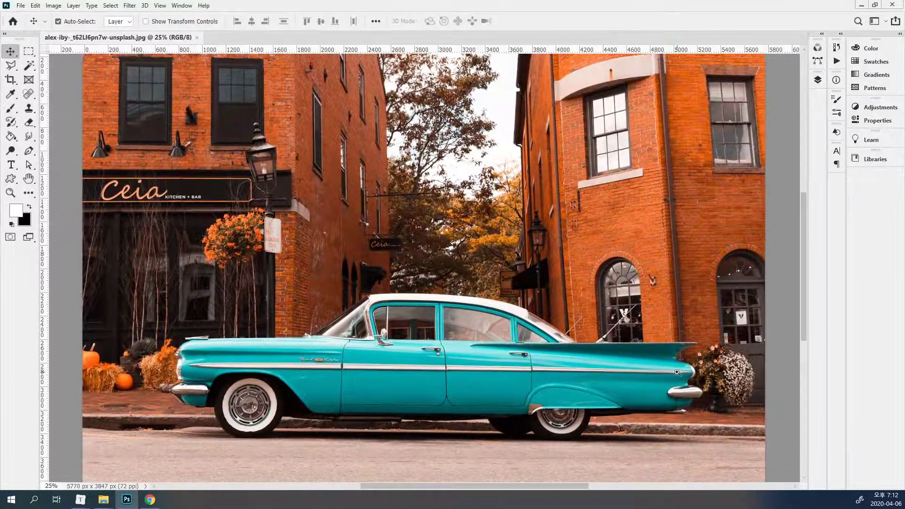
{"action": "scroll", "coordinate": [677, 373], "scroll_direction": "up", "scroll_amount": 2}
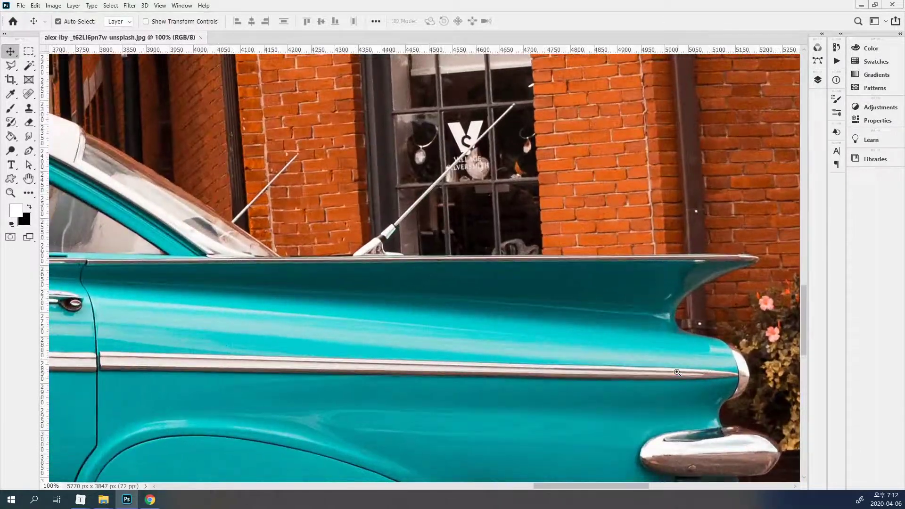
{"action": "scroll", "coordinate": [489, 276], "scroll_direction": "right", "scroll_amount": 2}
{"action": "scroll", "coordinate": [490, 276], "scroll_direction": "up", "scroll_amount": 3}
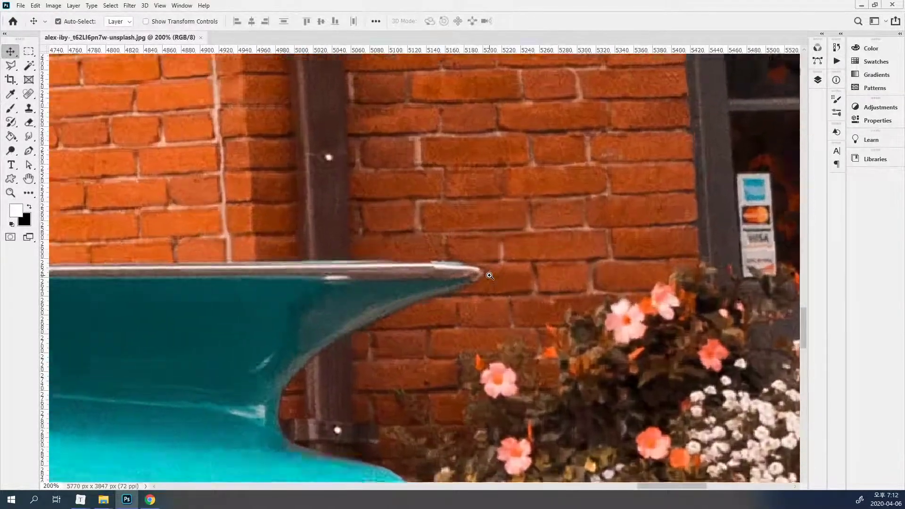
{"action": "scroll", "coordinate": [495, 259], "scroll_direction": "left", "scroll_amount": 2}
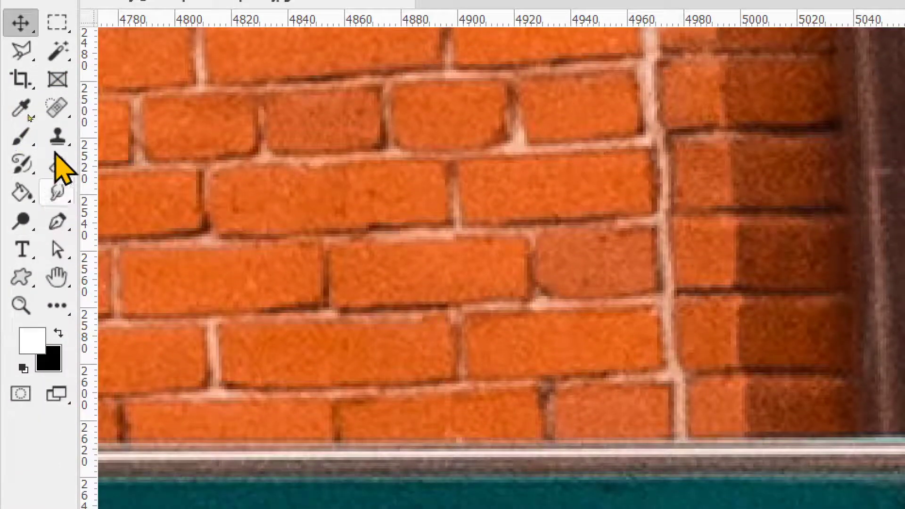
Activate the Pen tool and set its drawing mode to Shape
{"action": "left_click", "coordinate": [56, 226]}
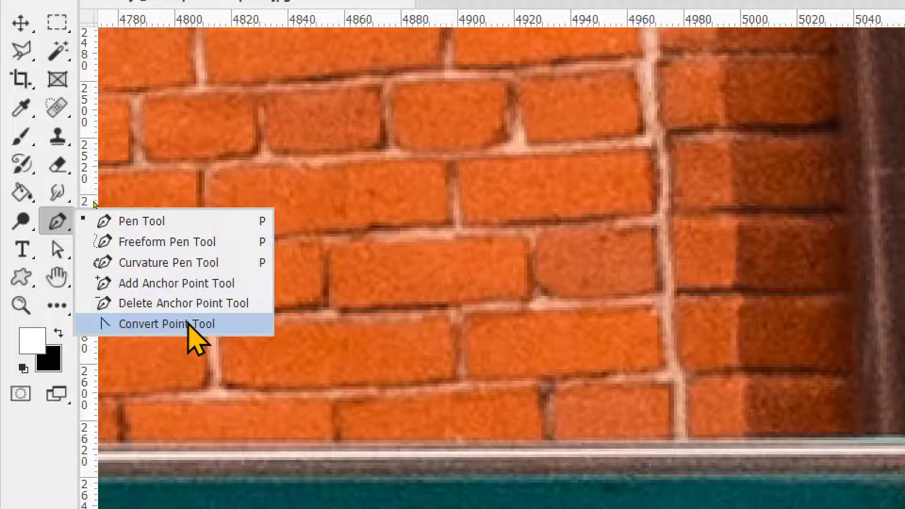
{"action": "left_click", "coordinate": [193, 223]}
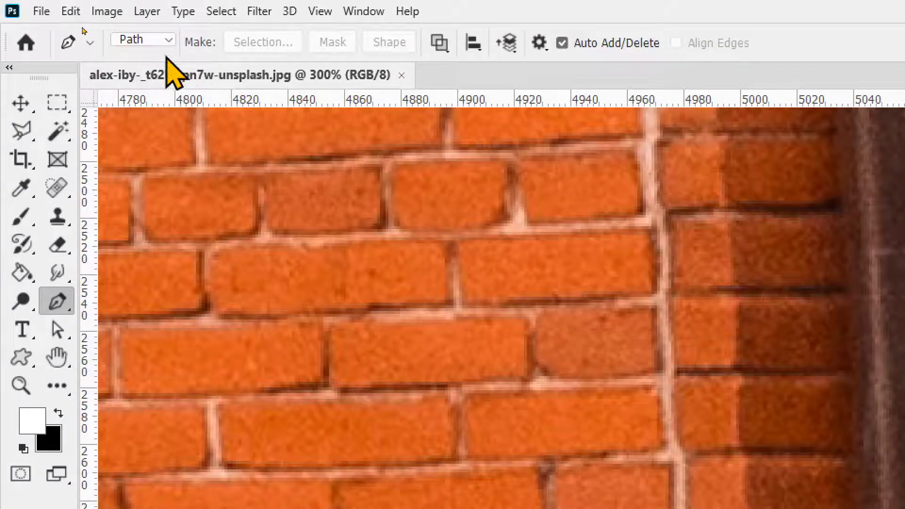
{"action": "left_click", "coordinate": [158, 40]}
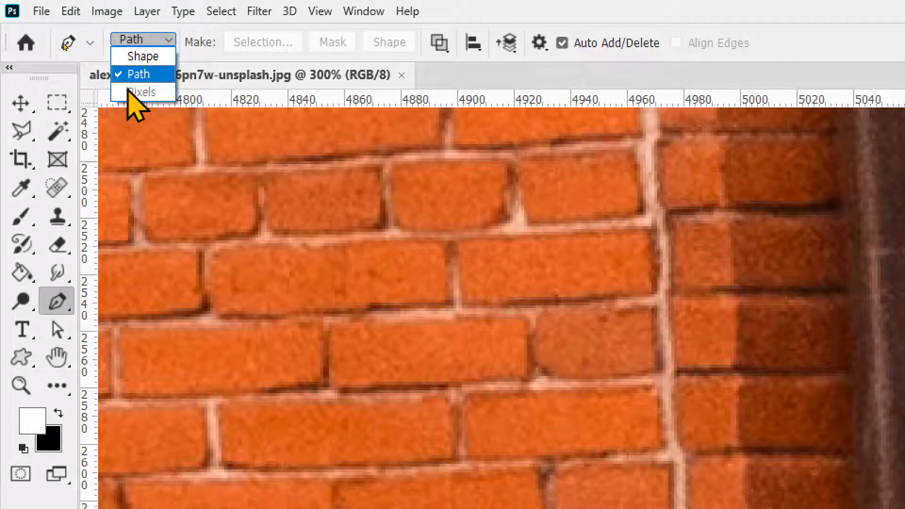
{"action": "left_click", "coordinate": [135, 57]}
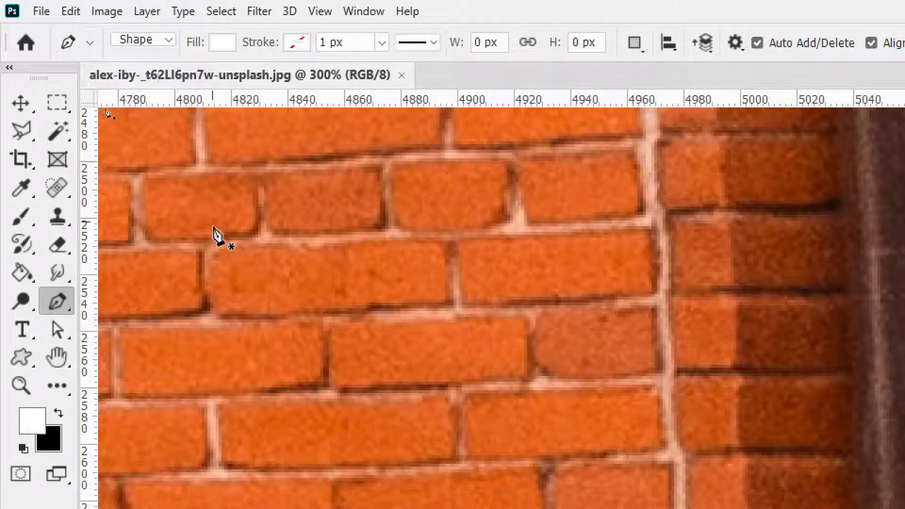
Draw a closed five-point white shape over the brick wall, about 87 px wide and 79 px high
{"action": "left_click", "coordinate": [210, 212]}
{"action": "left_click", "coordinate": [187, 342]}
{"action": "left_click", "coordinate": [365, 373]}
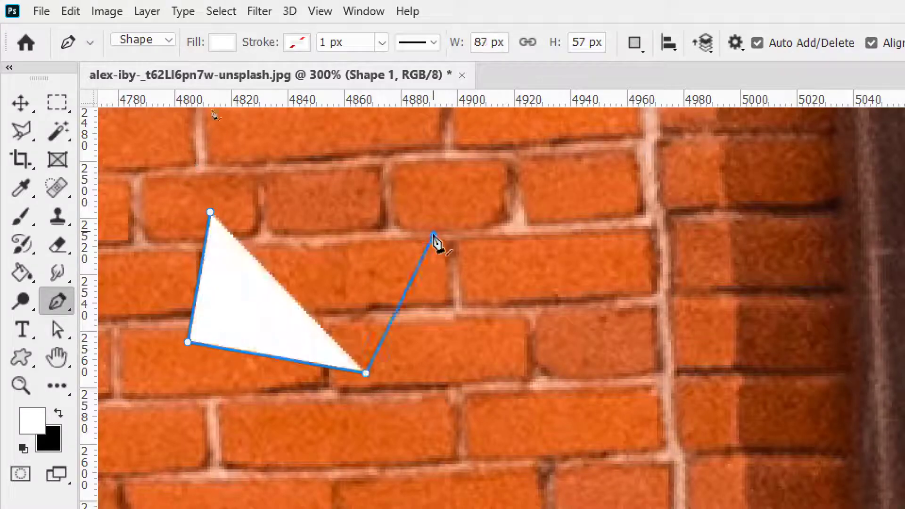
{"action": "left_click", "coordinate": [434, 234]}
{"action": "left_click", "coordinate": [272, 149]}
{"action": "left_click", "coordinate": [211, 213]}
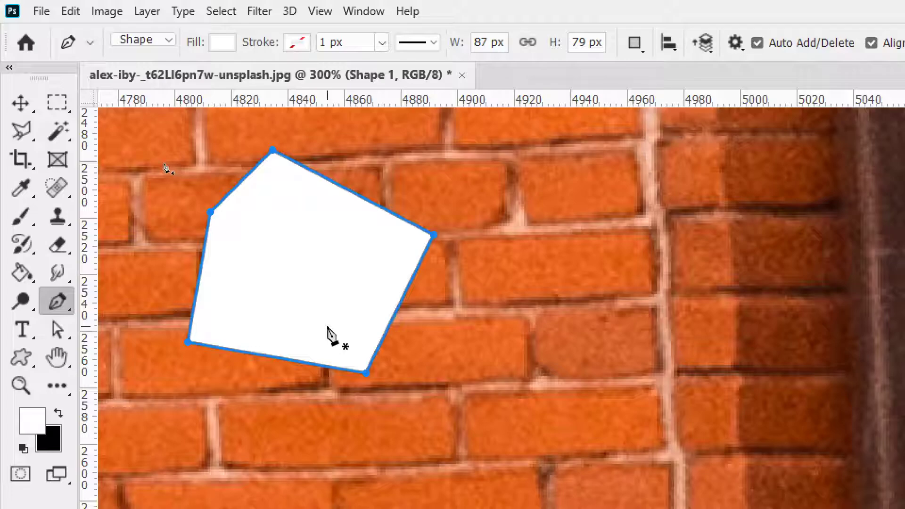
Remove the fill from the five-point shape, then delete the shape
{"action": "left_click", "coordinate": [219, 44]}
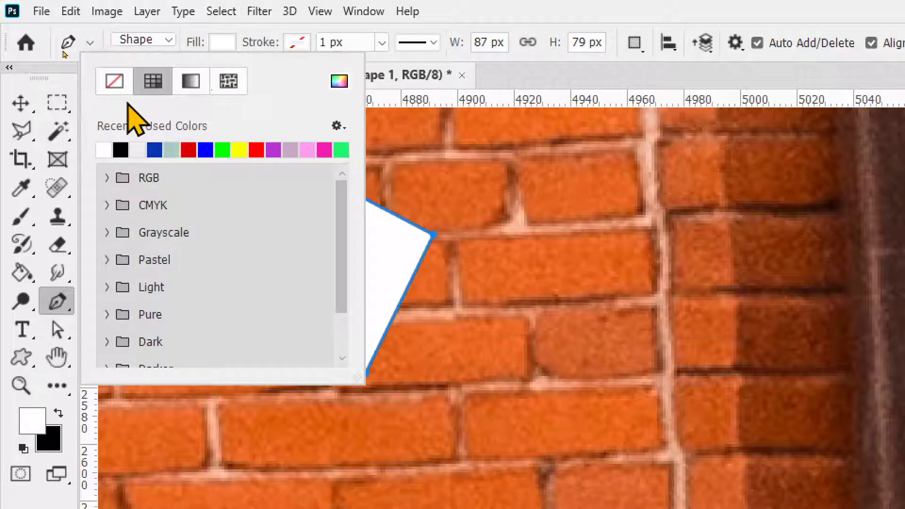
{"action": "left_click", "coordinate": [114, 81]}
{"action": "left_click", "coordinate": [501, 184]}
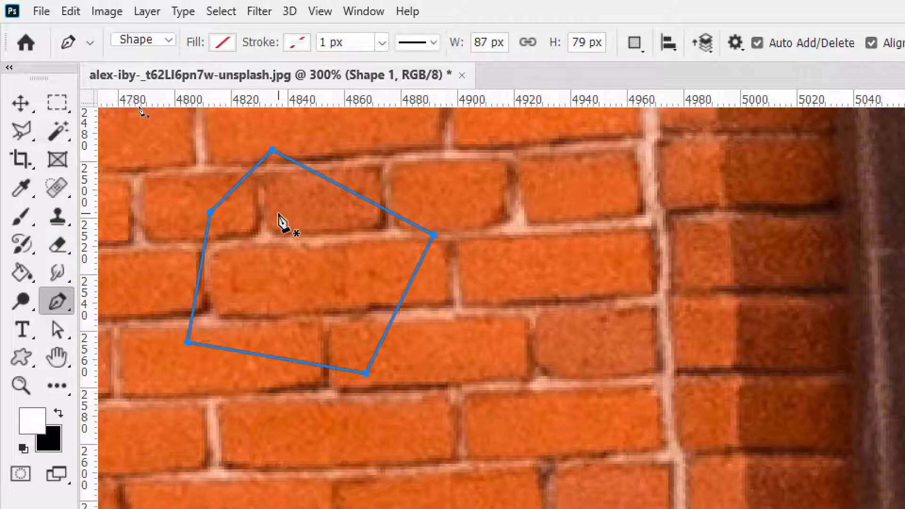
{"action": "key", "text": "Delete"}
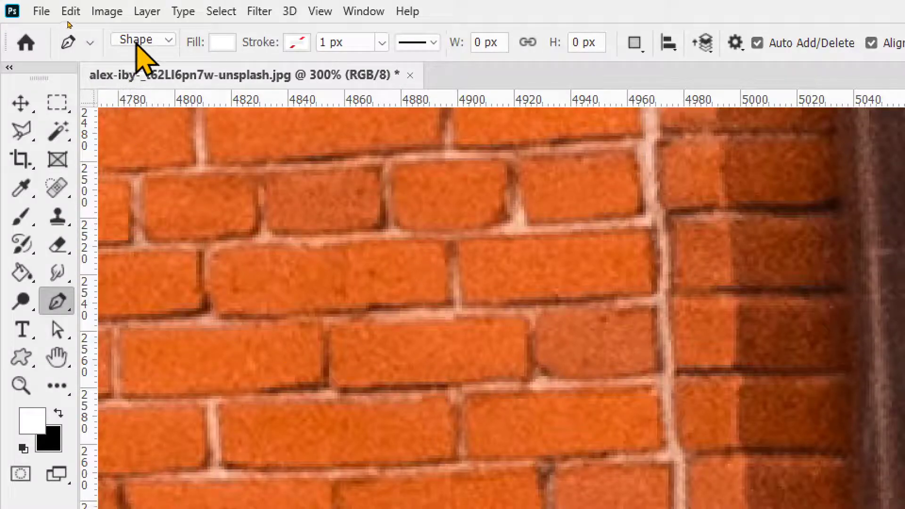
Switch the Pen tool to Path mode and choose Default as the path color
{"action": "left_click", "coordinate": [166, 40]}
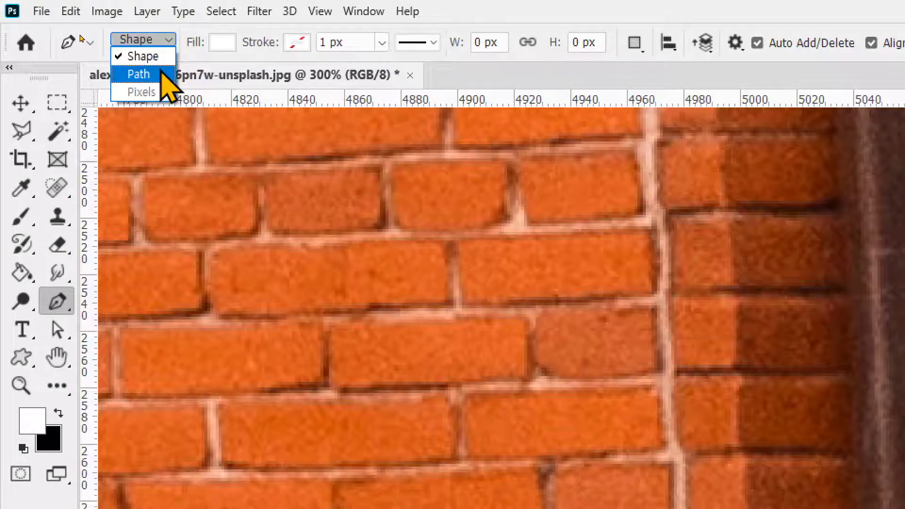
{"action": "left_click", "coordinate": [142, 74]}
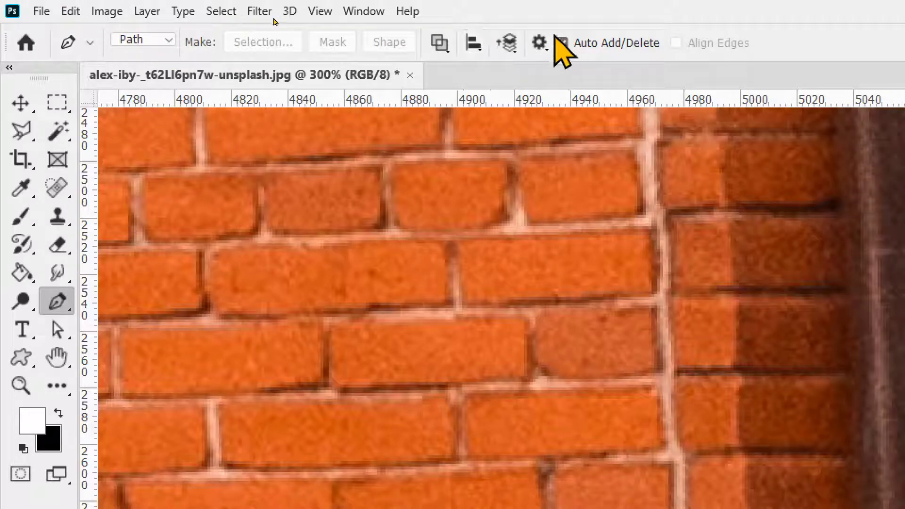
{"action": "left_click", "coordinate": [539, 44]}
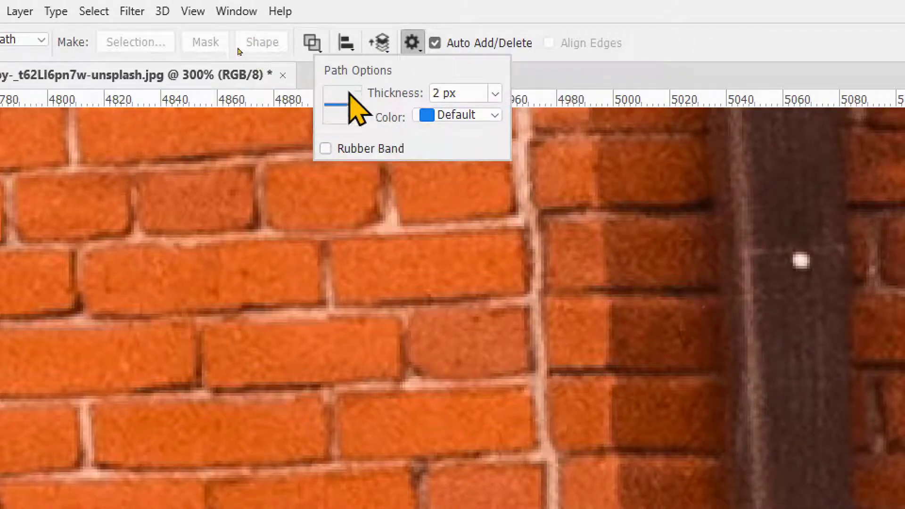
{"action": "left_click", "coordinate": [474, 116]}
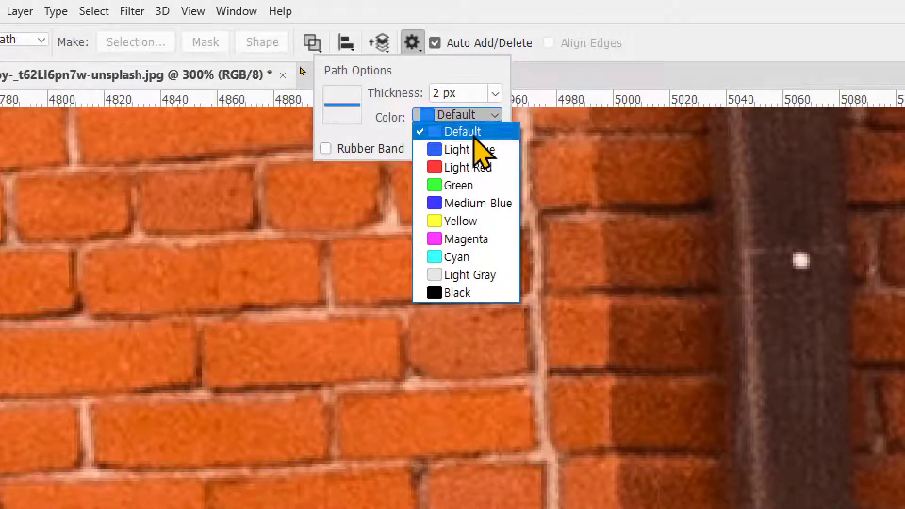
{"action": "left_click", "coordinate": [477, 134]}
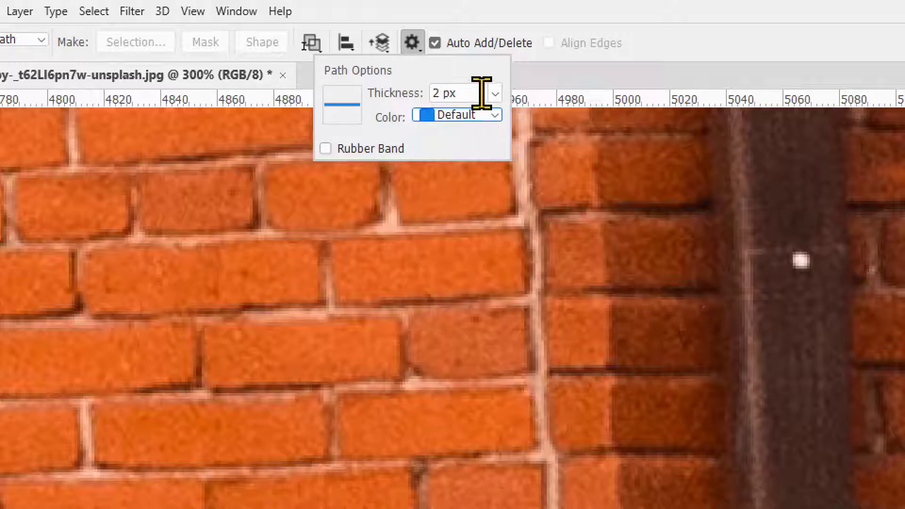
{"action": "left_click_drag", "start_coordinate": [479, 93], "coordinate": [428, 91]}
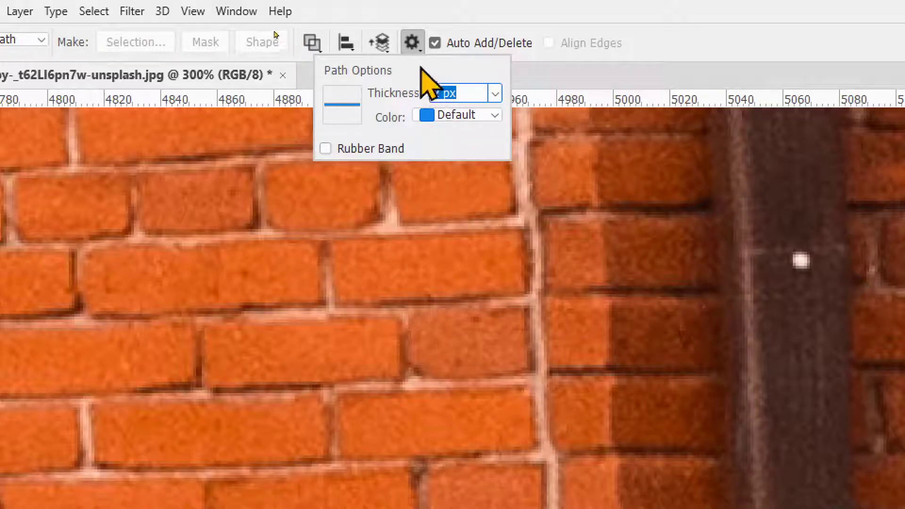
{"action": "left_click", "coordinate": [413, 41]}
Draw a closed seven-point test path over the bricks, with straight segments and small curve handles on the last two points
{"action": "left_click", "coordinate": [467, 144]}
{"action": "left_click", "coordinate": [329, 158]}
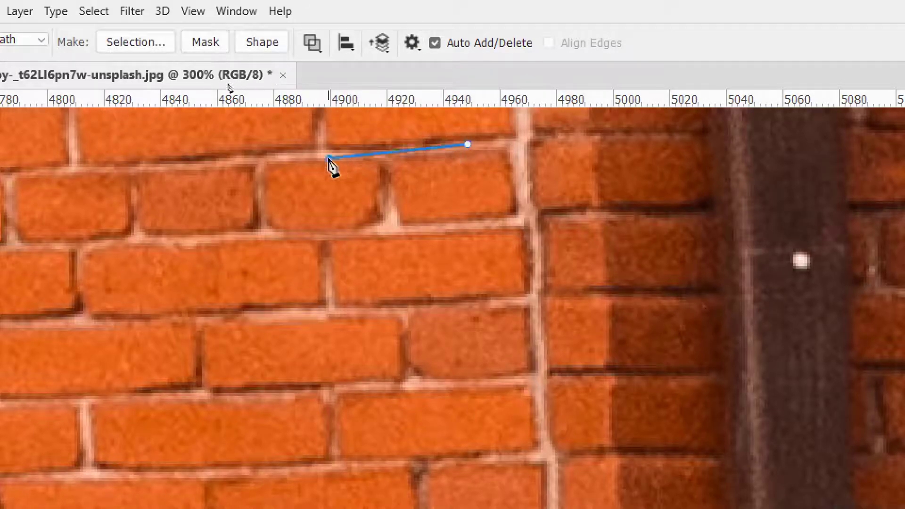
{"action": "left_click", "coordinate": [324, 280]}
{"action": "left_click", "coordinate": [216, 342]}
{"action": "left_click", "coordinate": [153, 212]}
{"action": "left_click_drag", "start_coordinate": [184, 402], "coordinate": [195, 405]}
{"action": "left_click_drag", "start_coordinate": [530, 309], "coordinate": [539, 321]}
{"action": "left_click", "coordinate": [467, 144]}
Undo the points of the seven-point test path on the brick wall
{"action": "key", "text": "ctrl+z"}
{"action": "key", "text": "ctrl+z"}
{"action": "key", "text": "ctrl+z"}
{"action": "key", "text": "ctrl+z"}
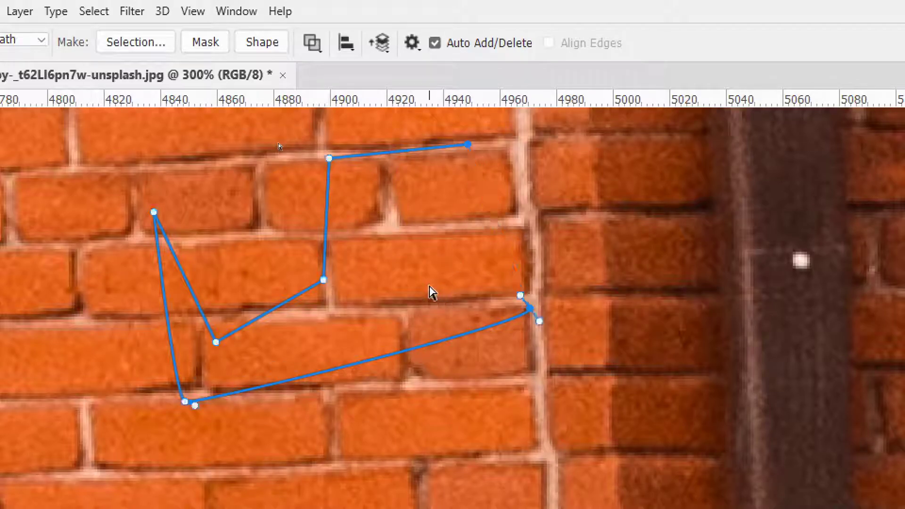
{"action": "key", "text": "ctrl+z"}
{"action": "key", "text": "ctrl+z"}
{"action": "key", "text": "ctrl+z"}
{"action": "key", "text": "ctrl+z"}
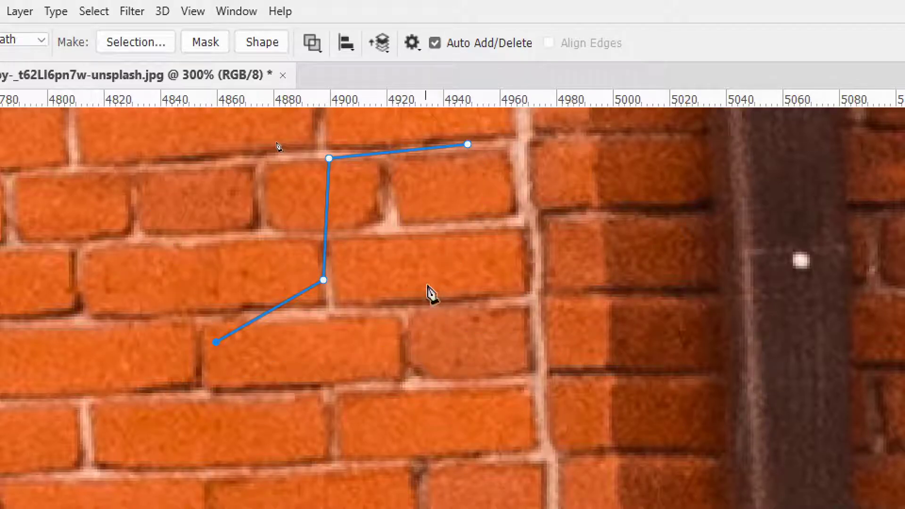
Set the path display thickness to 0.5 px in the Pen tool's path options
{"action": "left_click", "coordinate": [411, 43]}
{"action": "left_click", "coordinate": [495, 93]}
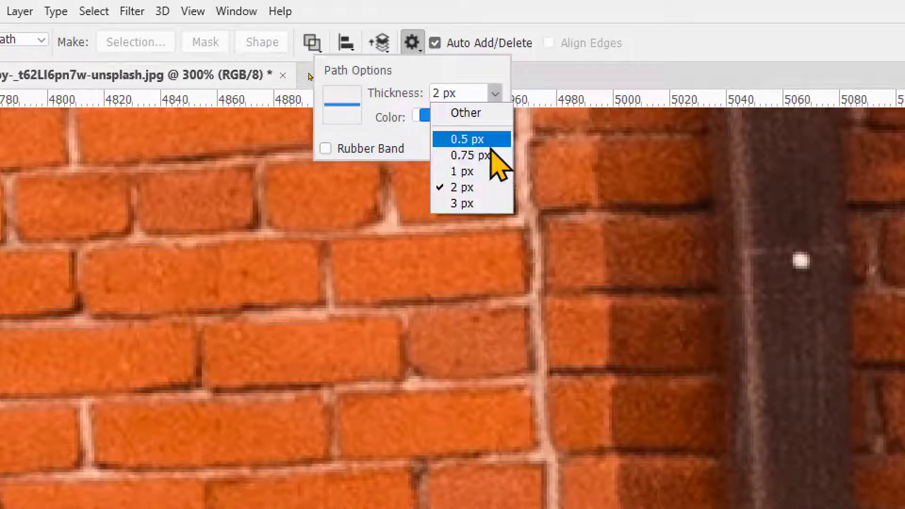
{"action": "left_click", "coordinate": [482, 140]}
{"action": "left_click", "coordinate": [418, 43]}
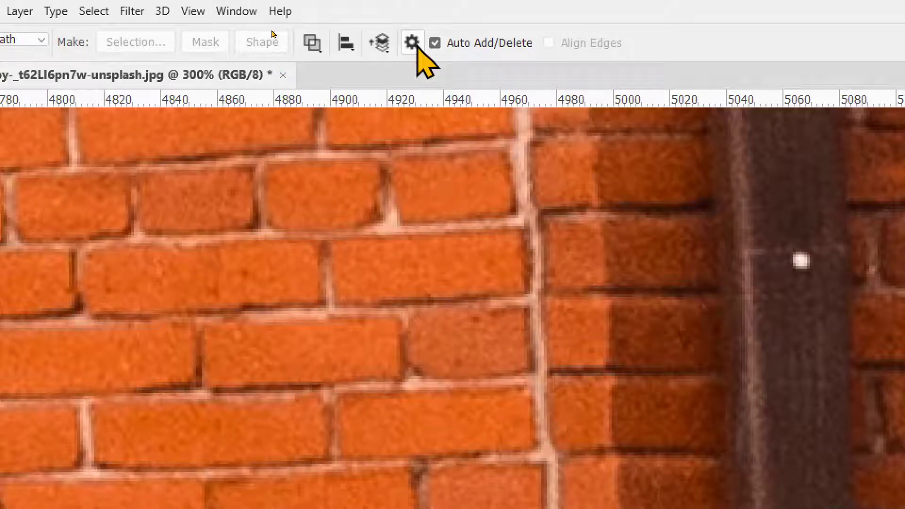
Draw an open four-point path of straight segments over the bricks with the thinner path line
{"action": "left_click", "coordinate": [479, 167]}
{"action": "left_click", "coordinate": [331, 184]}
{"action": "left_click", "coordinate": [289, 291]}
{"action": "left_click", "coordinate": [188, 303]}
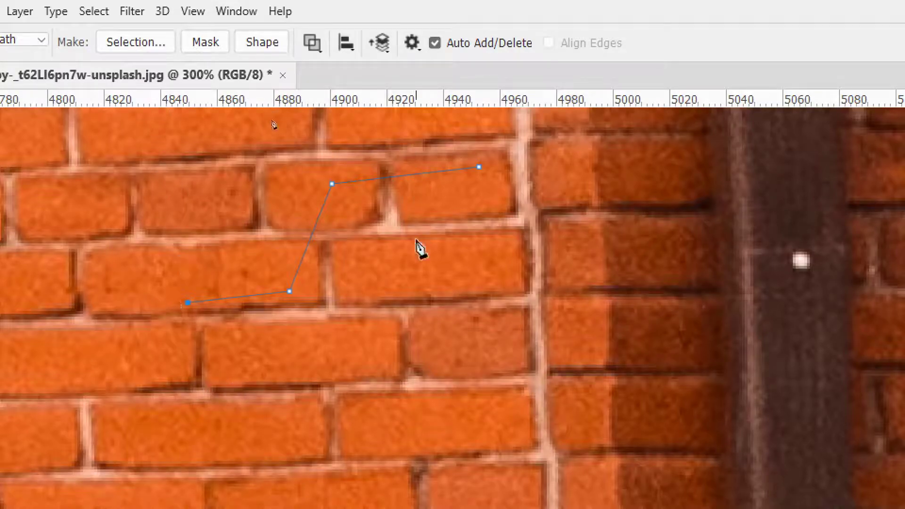
Discard the four-point test path and set the path display thickness to 2 px, keeping the Default path color
{"action": "key", "text": "Escape"}
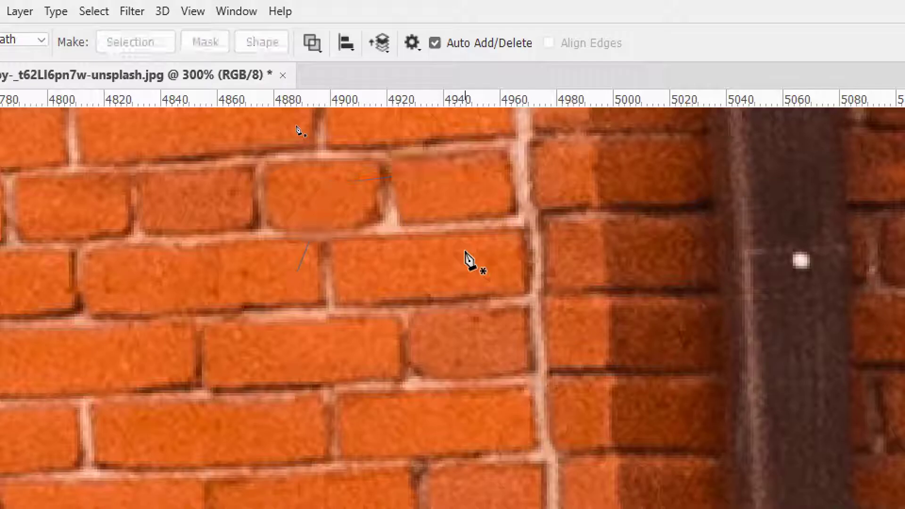
{"action": "left_click", "coordinate": [412, 41]}
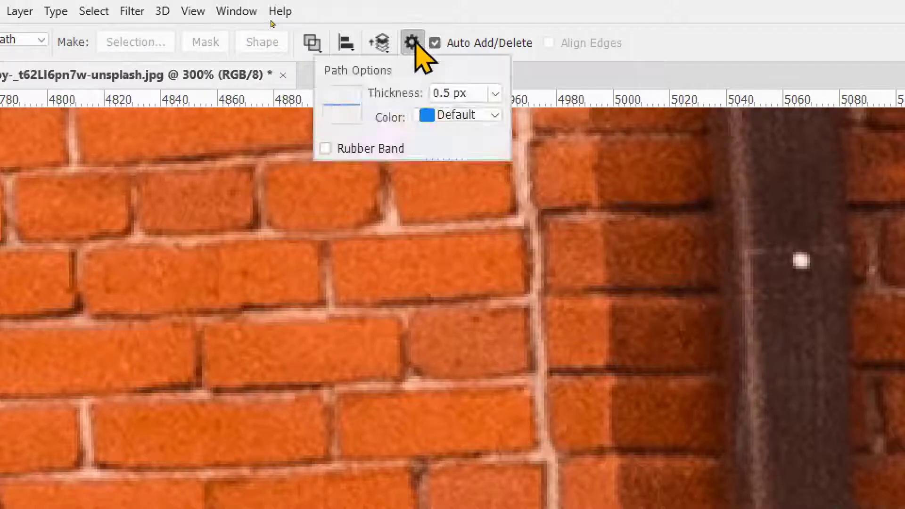
{"action": "left_click", "coordinate": [494, 93]}
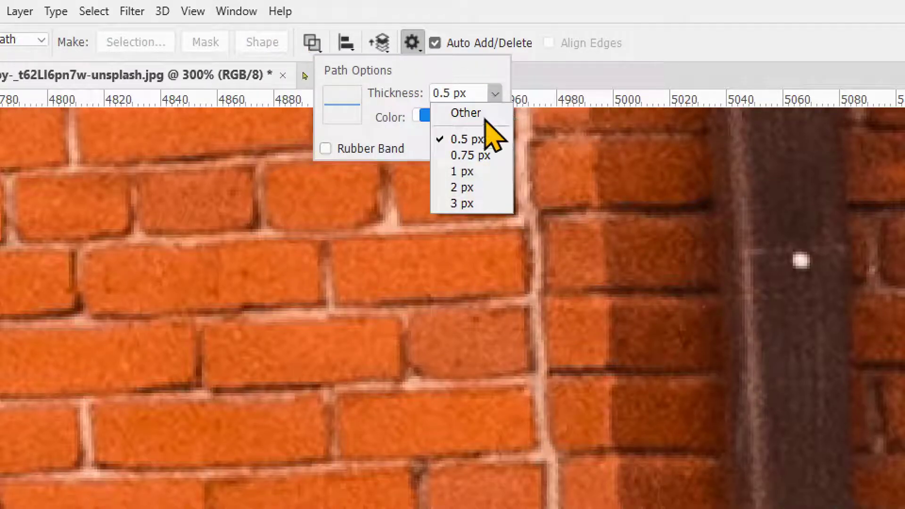
{"action": "left_click", "coordinate": [471, 187]}
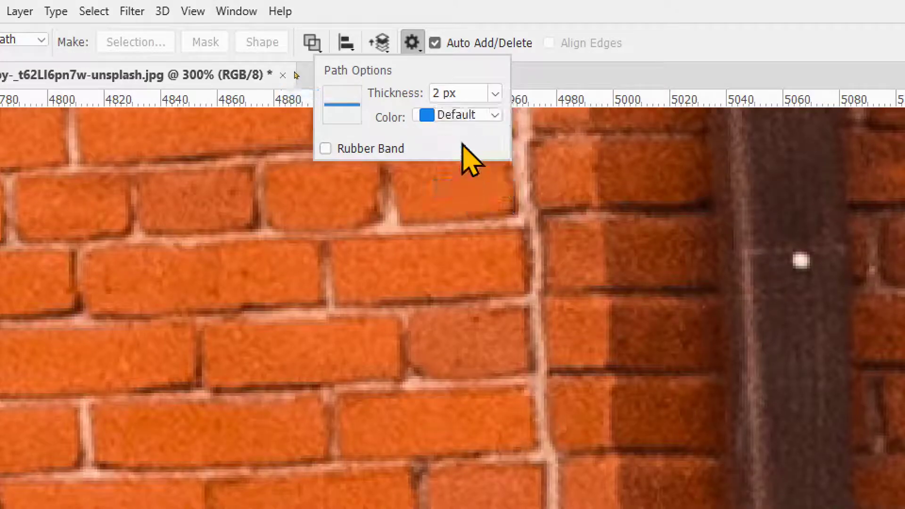
{"action": "left_click", "coordinate": [480, 122]}
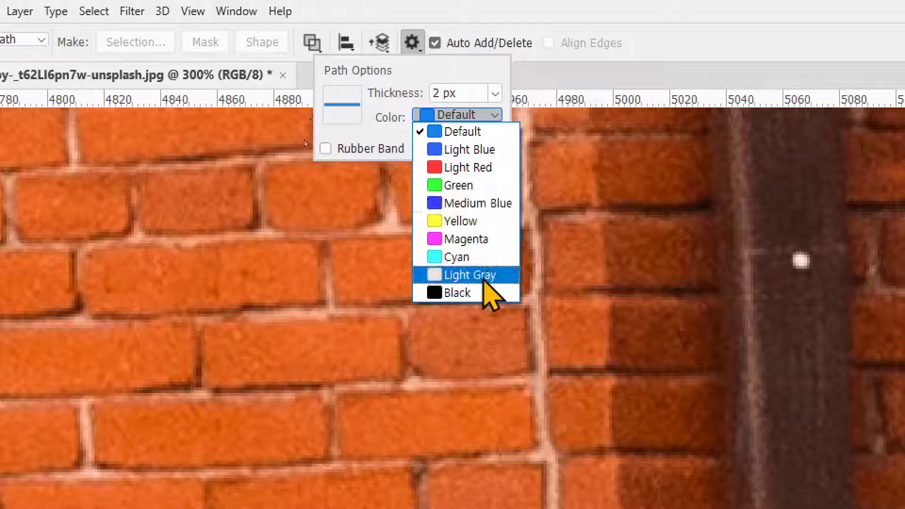
{"action": "left_click", "coordinate": [708, 13]}
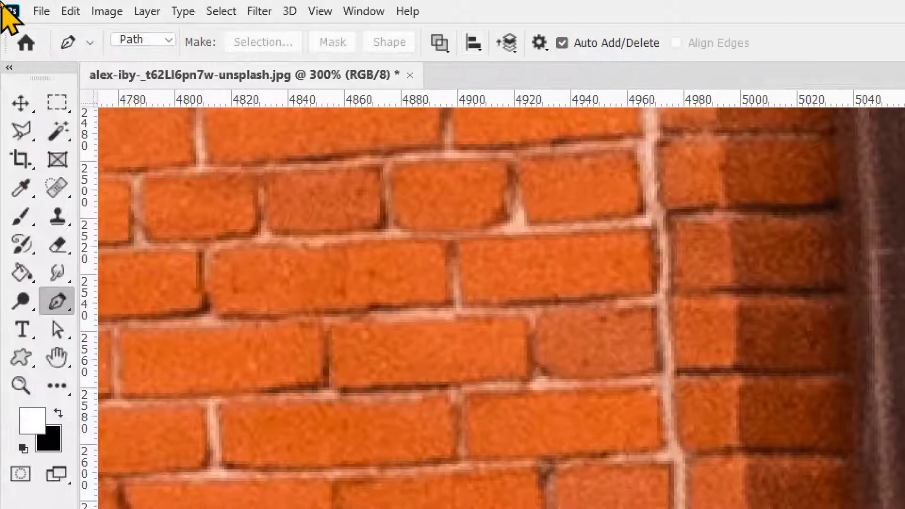
Keep the Pen tool in Path mode with Exclude Overlapping Shapes as the path operation, and check the path options
{"action": "left_click", "coordinate": [137, 40]}
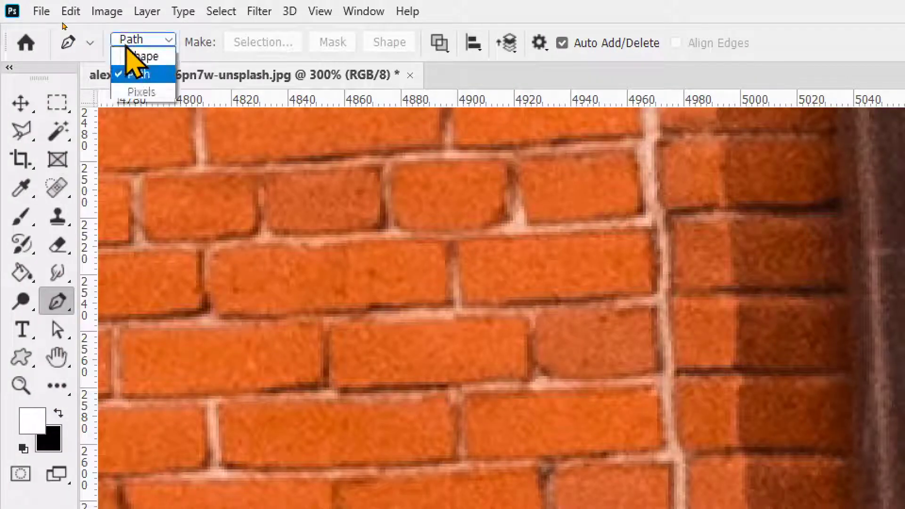
{"action": "left_click", "coordinate": [155, 79]}
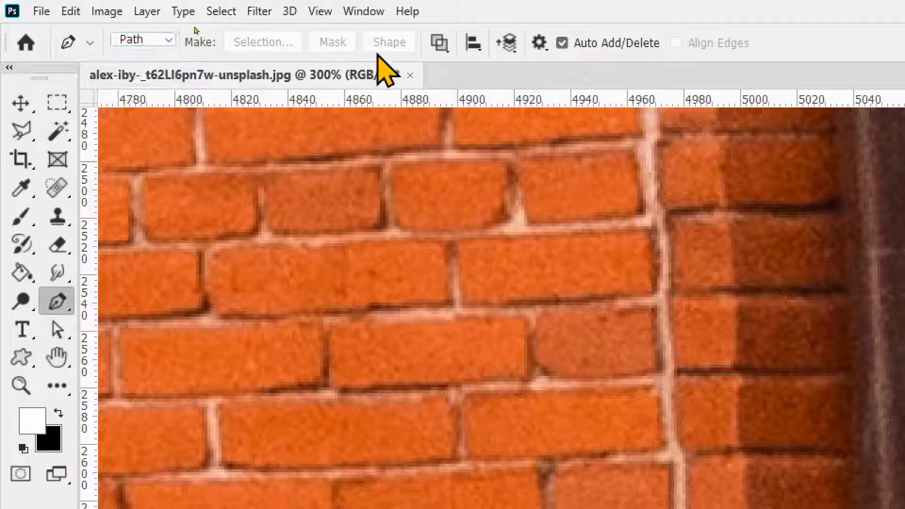
{"action": "left_click", "coordinate": [438, 44]}
{"action": "left_click", "coordinate": [437, 43]}
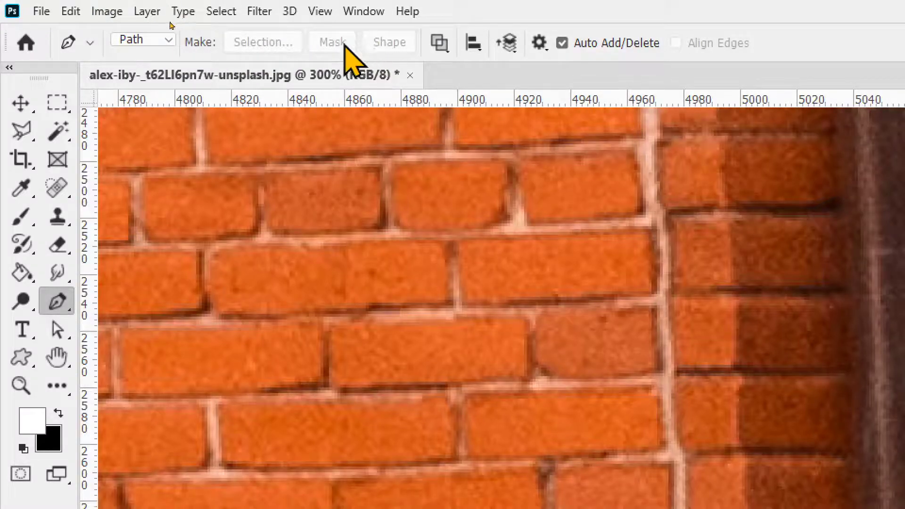
{"action": "left_click", "coordinate": [439, 42]}
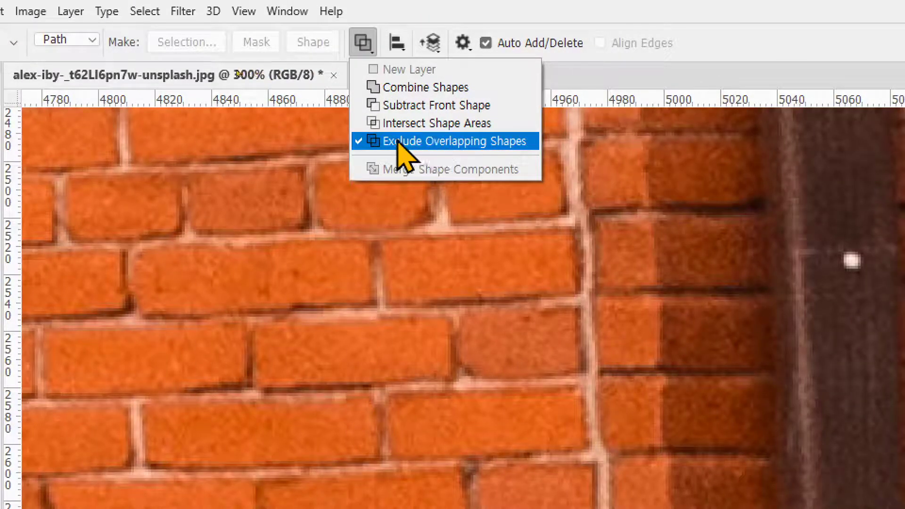
{"action": "left_click", "coordinate": [434, 140]}
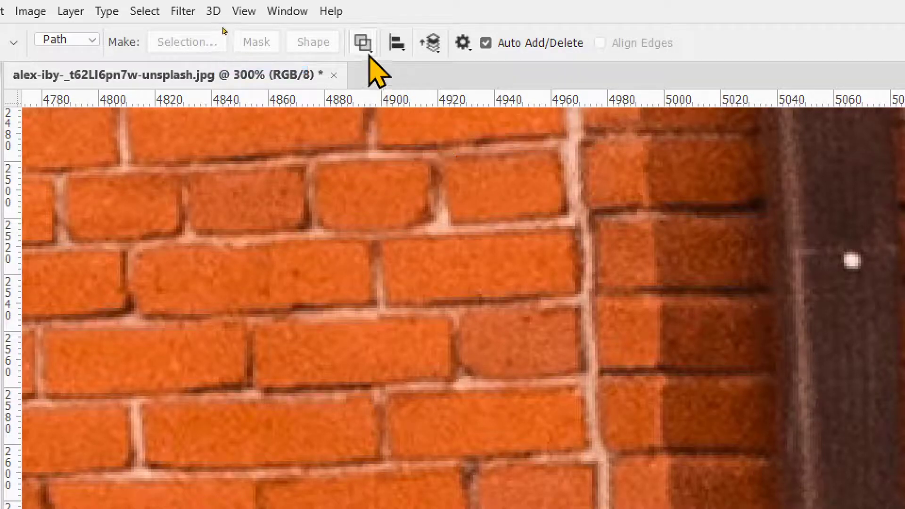
{"action": "left_click", "coordinate": [463, 42]}
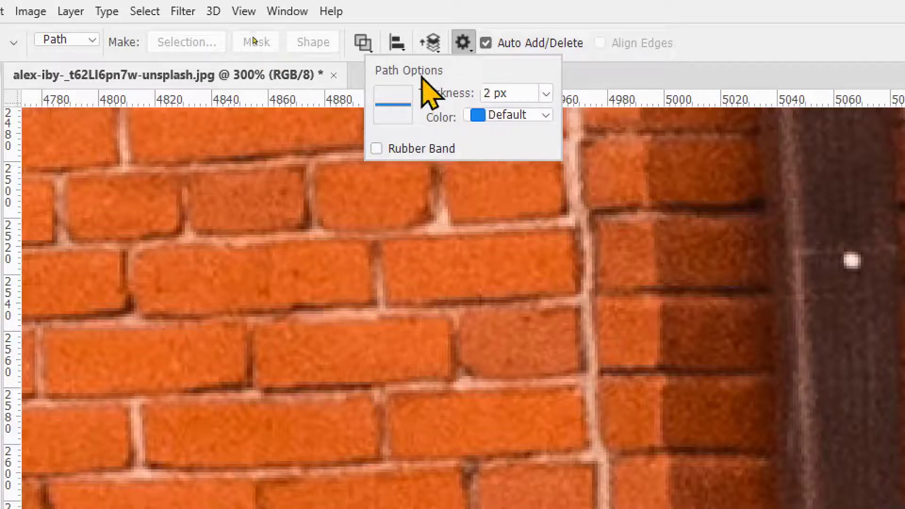
{"action": "left_click", "coordinate": [636, 76]}
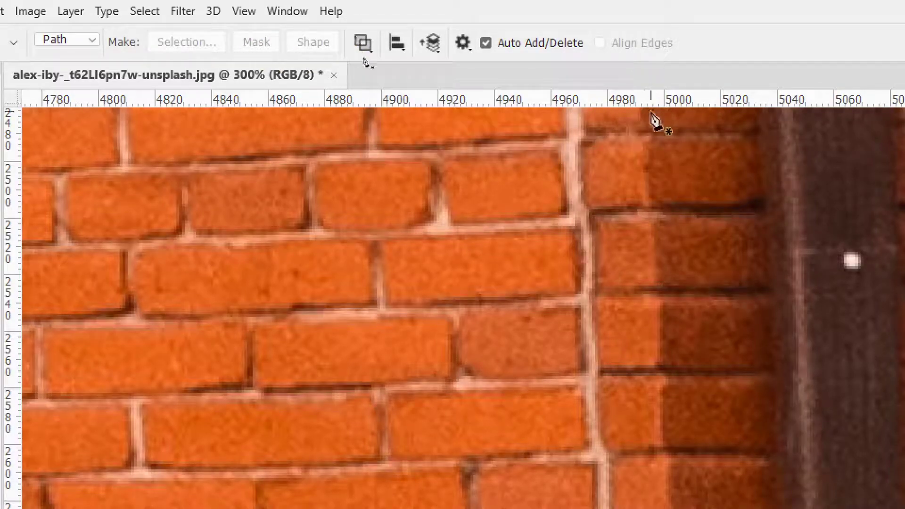
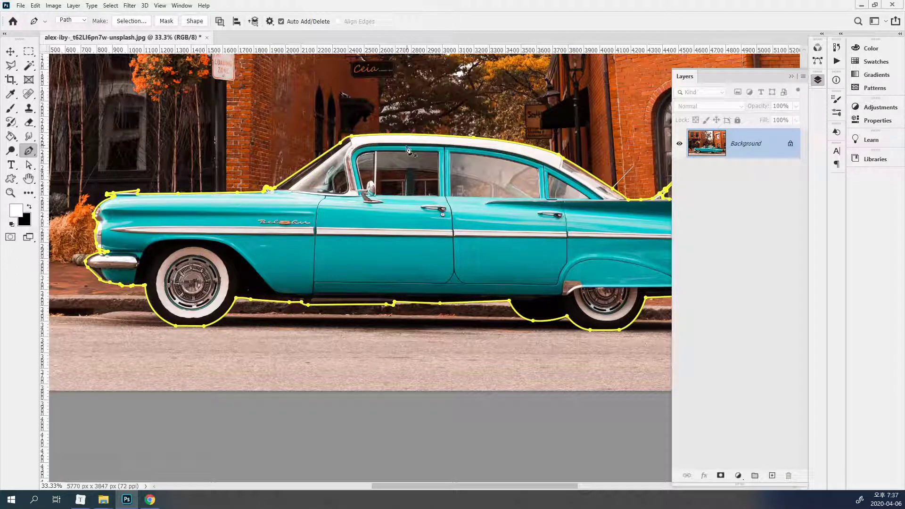
With the Move tool active, try stretching the car path's top edge upward using Free Transform Path
{"action": "left_click", "coordinate": [9, 52]}
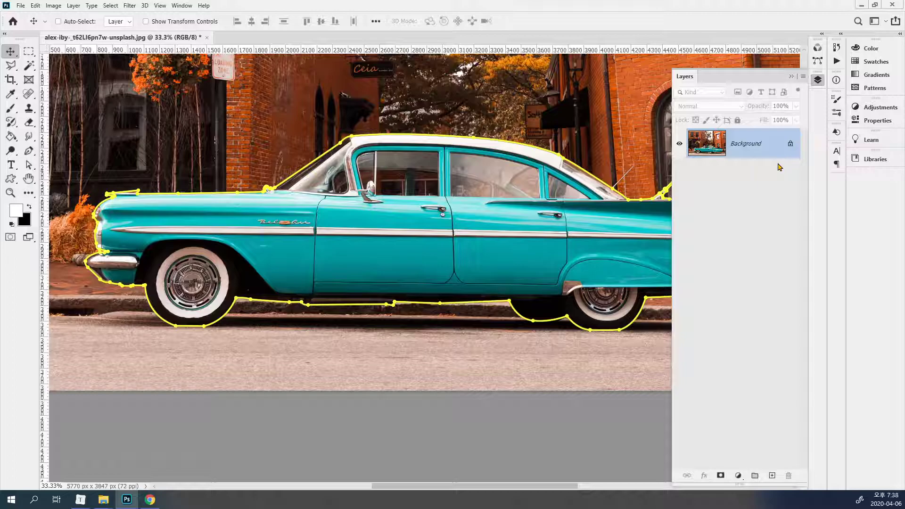
{"action": "left_click", "coordinate": [34, 6]}
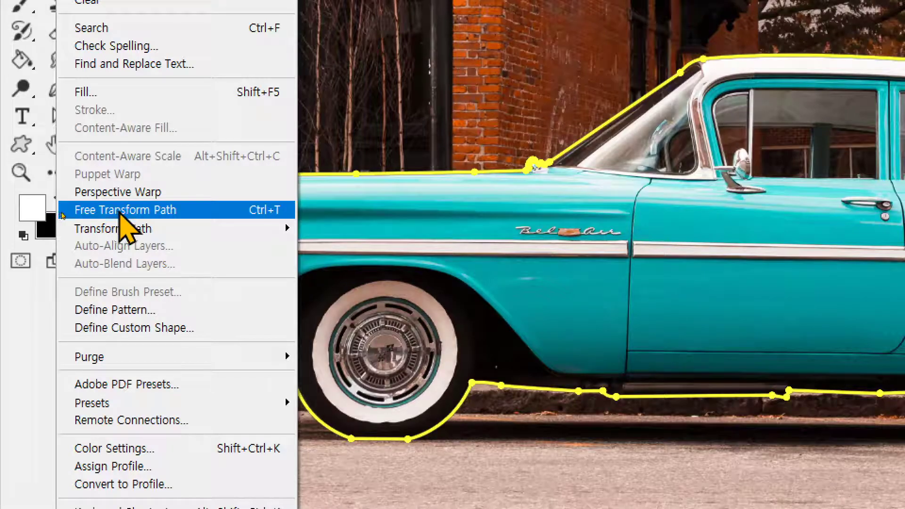
{"action": "left_click", "coordinate": [178, 213]}
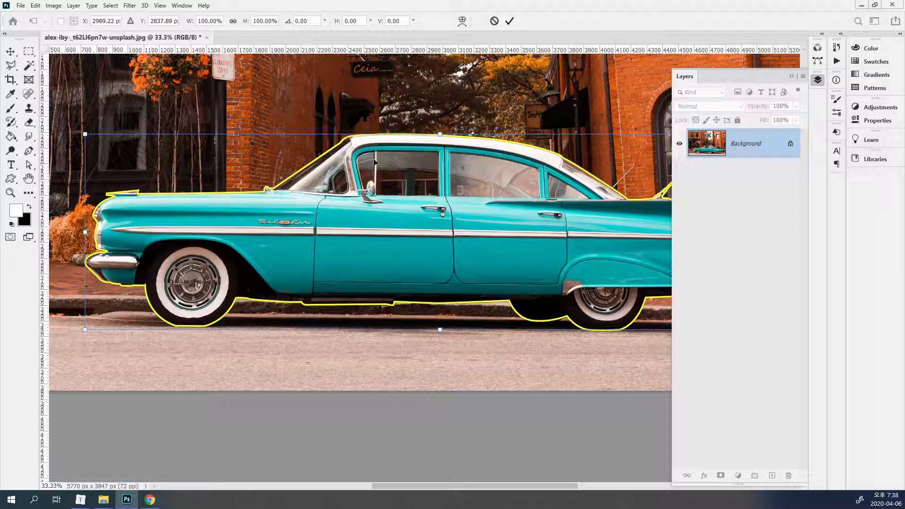
{"action": "left_click_drag", "start_coordinate": [673, 183], "coordinate": [679, 182]}
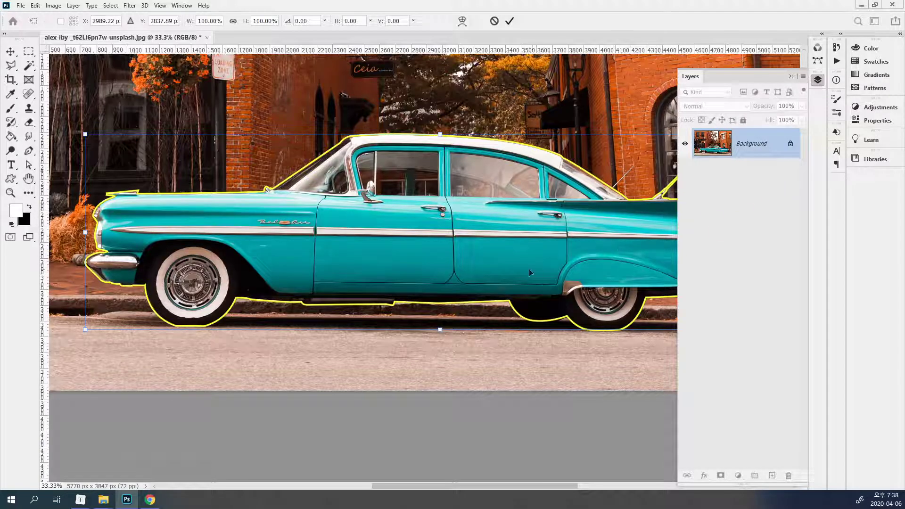
{"action": "scroll", "coordinate": [522, 268], "scroll_direction": "down", "scroll_amount": 1}
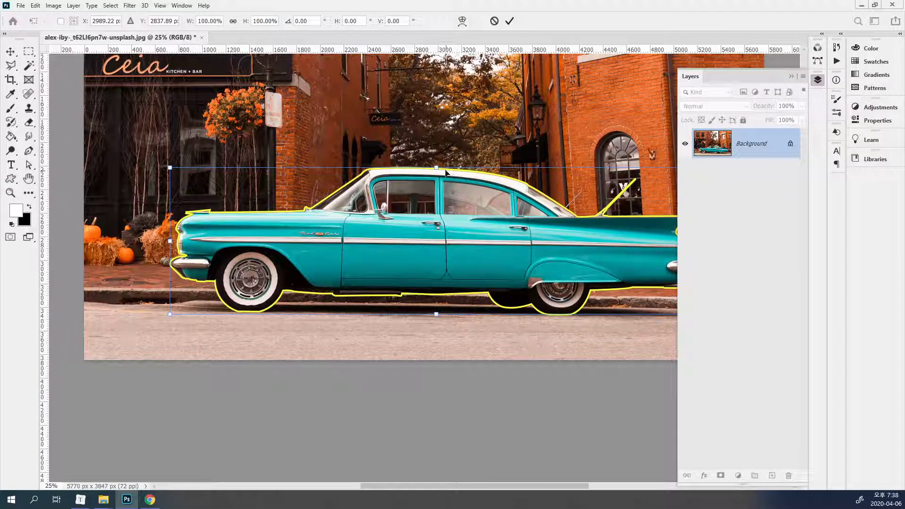
{"action": "left_click_drag", "start_coordinate": [436, 168], "coordinate": [412, 126]}
{"action": "key", "text": "Escape"}
Start Free Transform Path on the car outline again and commit it without altering the path
{"action": "left_click", "coordinate": [35, 6]}
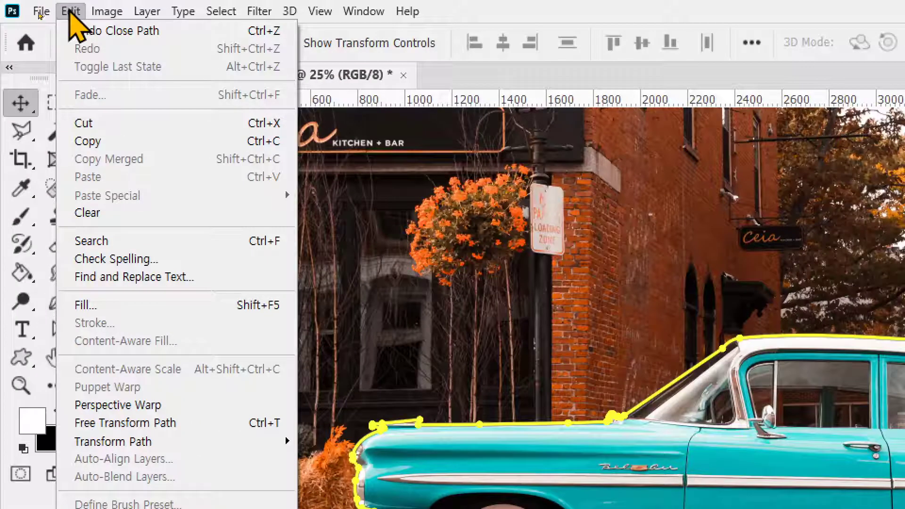
{"action": "left_click", "coordinate": [146, 424]}
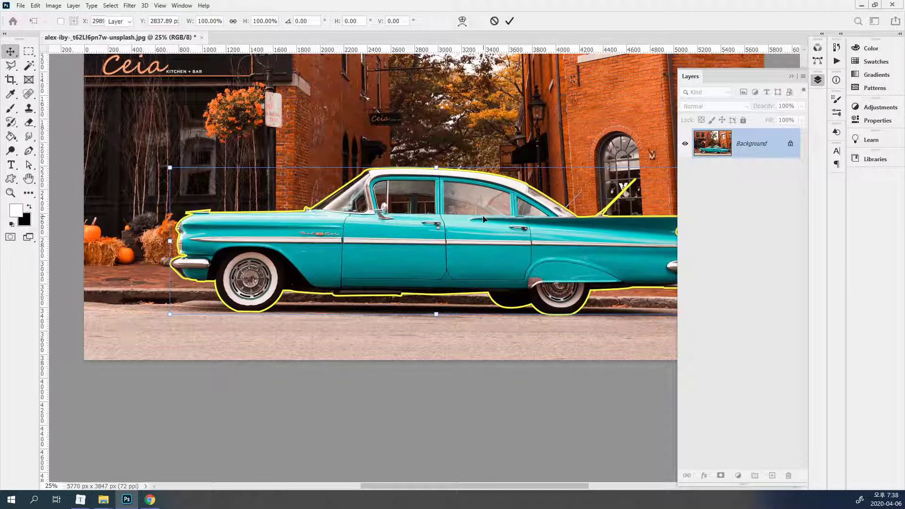
{"action": "key", "text": "Return"}
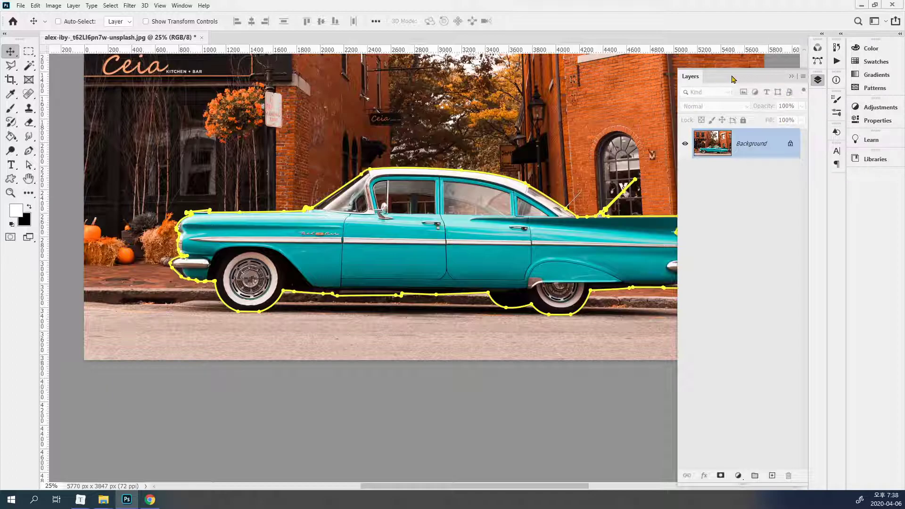
Save the car outline's work path under the name Path 1
{"action": "left_click", "coordinate": [818, 63]}
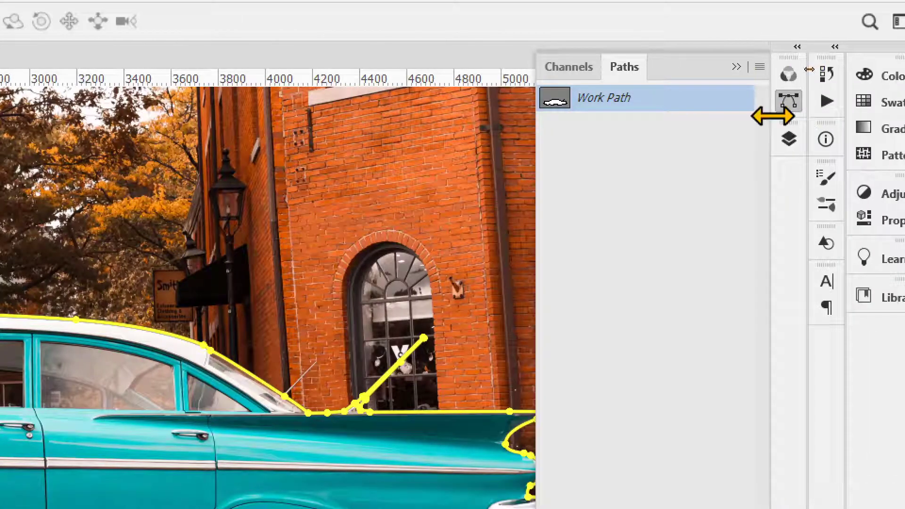
{"action": "left_click", "coordinate": [788, 141]}
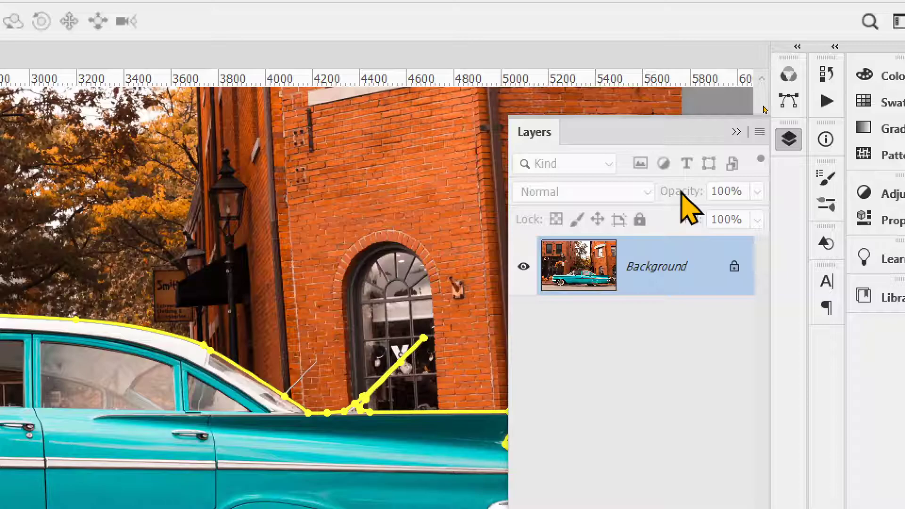
{"action": "left_click", "coordinate": [788, 100]}
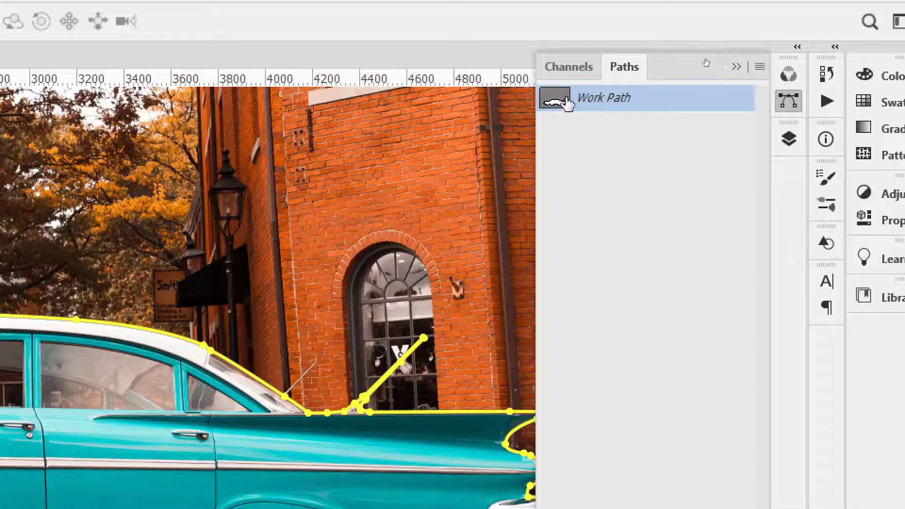
{"action": "double_click", "coordinate": [599, 110]}
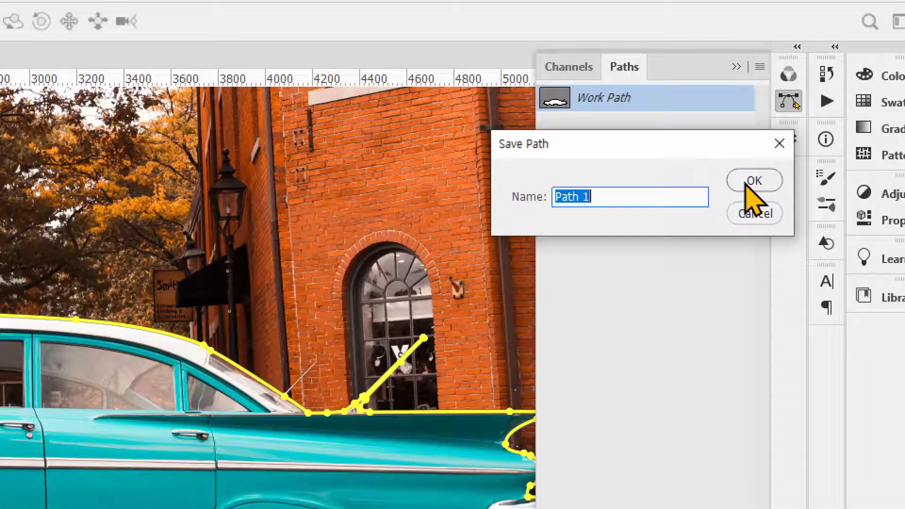
{"action": "left_click", "coordinate": [756, 213]}
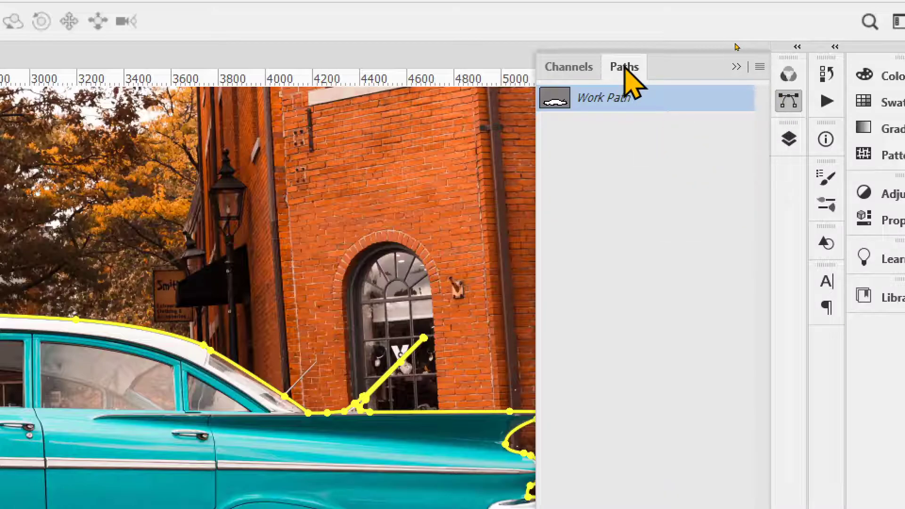
{"action": "double_click", "coordinate": [596, 104]}
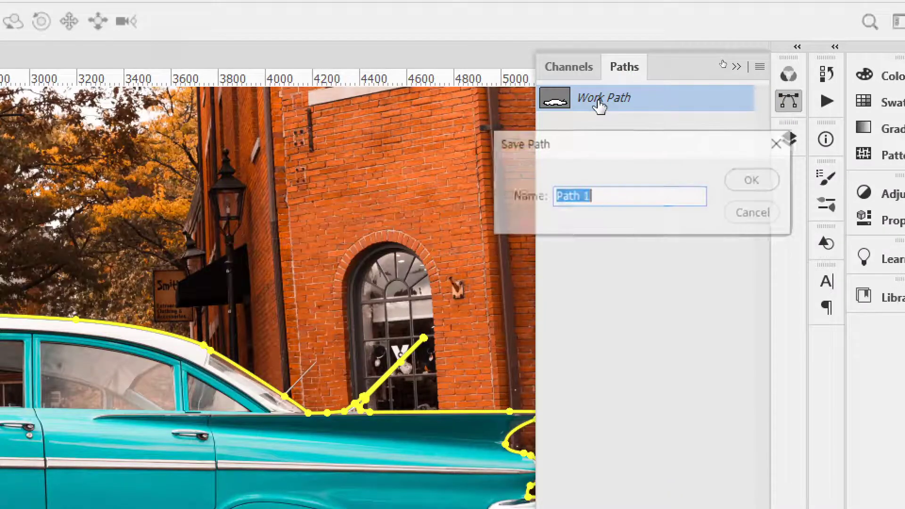
{"action": "left_click", "coordinate": [763, 180]}
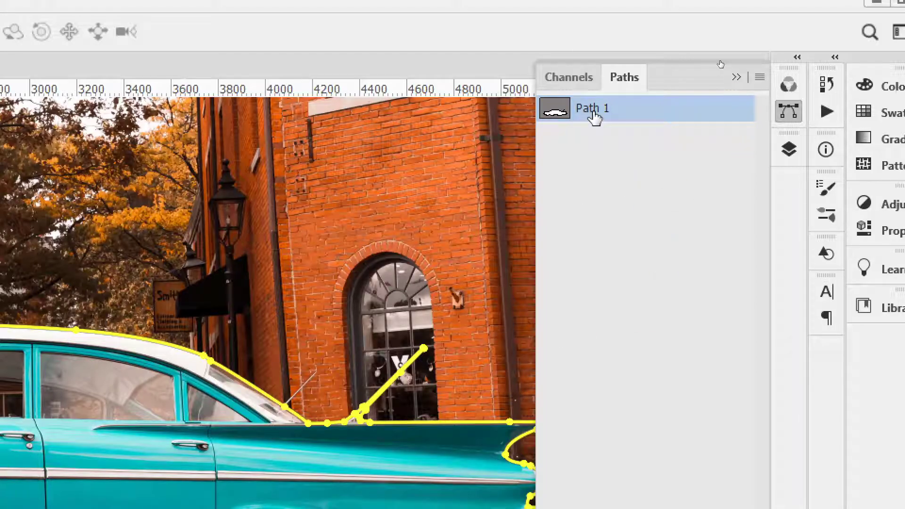
Deselect and reselect Path 1 twice to hide and show the car outline
{"action": "left_click", "coordinate": [585, 148]}
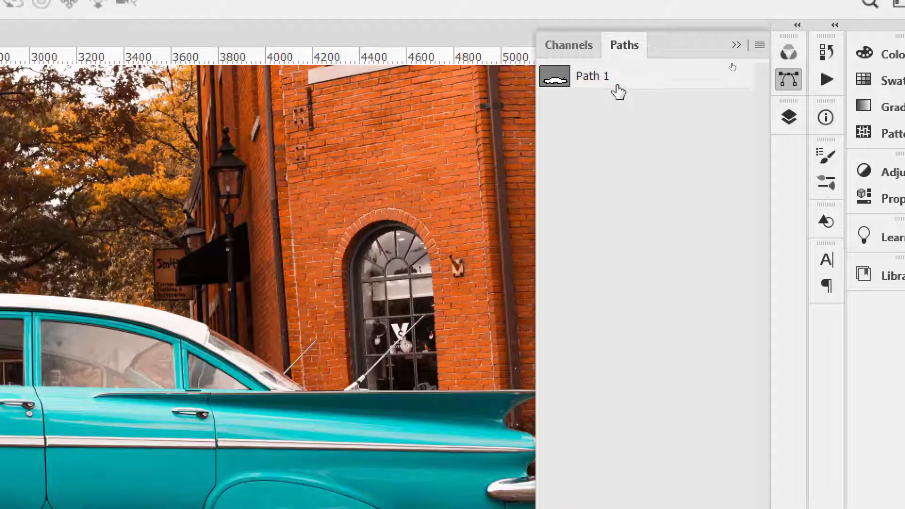
{"action": "left_click", "coordinate": [617, 91]}
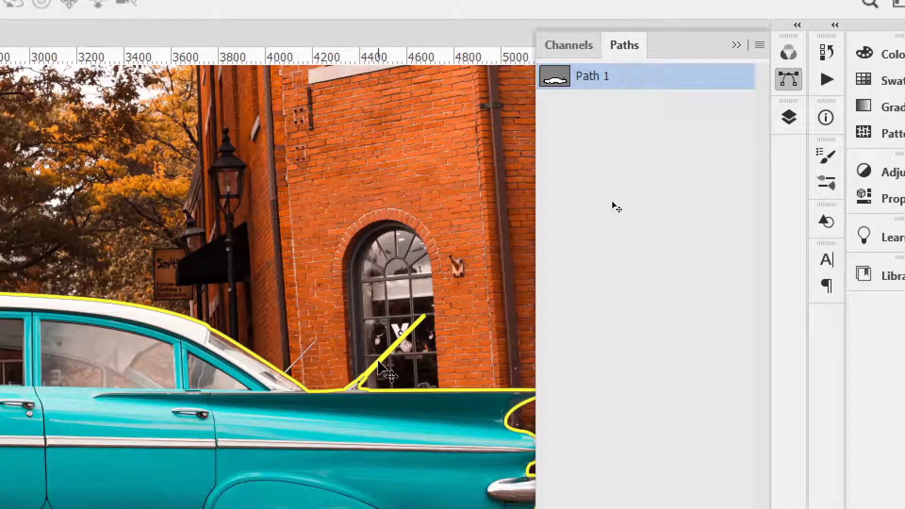
{"action": "left_click", "coordinate": [597, 119]}
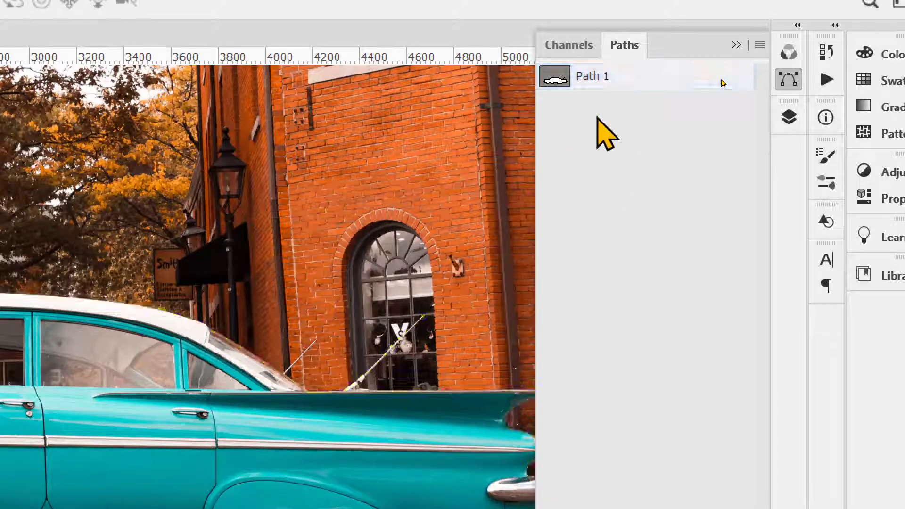
{"action": "left_click", "coordinate": [604, 81]}
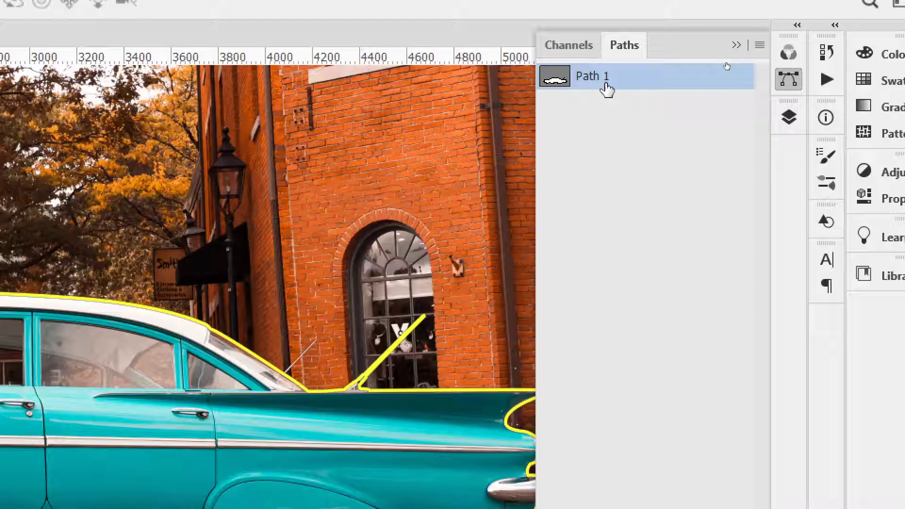
Load Path 1 as a selection around the car
{"action": "left_click_drag", "start_coordinate": [606, 88], "coordinate": [565, 90]}
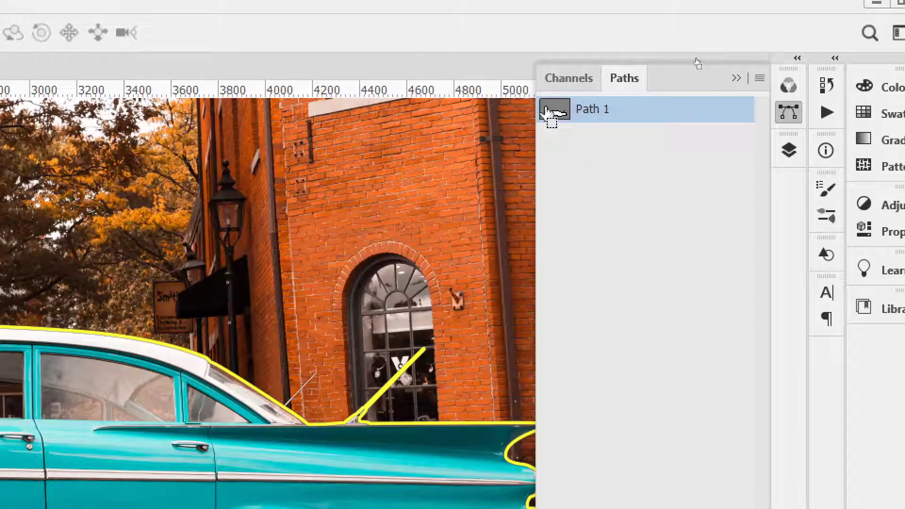
{"action": "left_click_drag", "start_coordinate": [578, 121], "coordinate": [552, 115]}
{"action": "left_click", "coordinate": [556, 113], "text": "ctrl"}
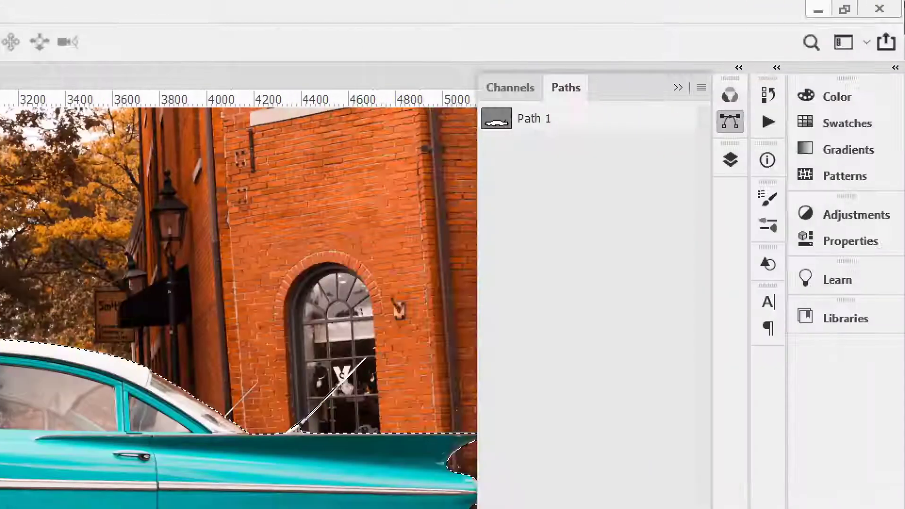
Try copying the selected car to its own layer with the Background layer hidden, and undo both changes
{"action": "left_click", "coordinate": [730, 160]}
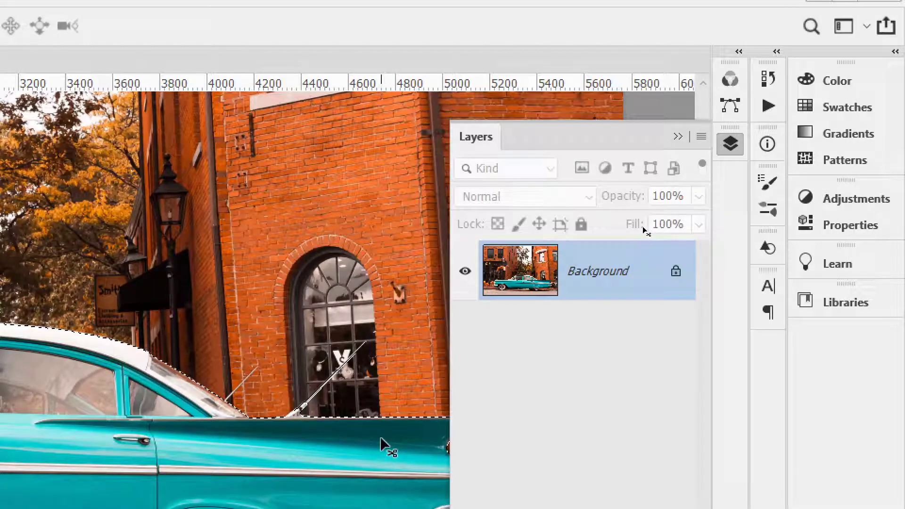
{"action": "key", "text": "ctrl+j"}
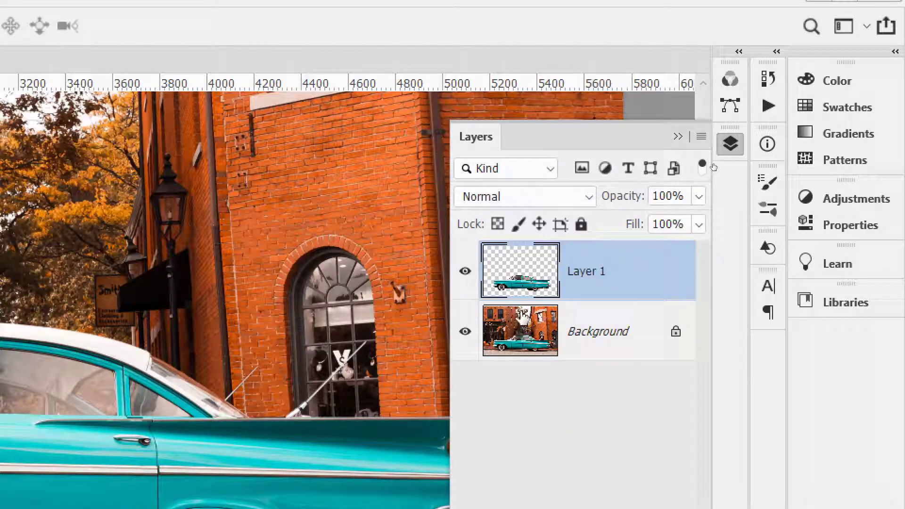
{"action": "left_click", "coordinate": [464, 332]}
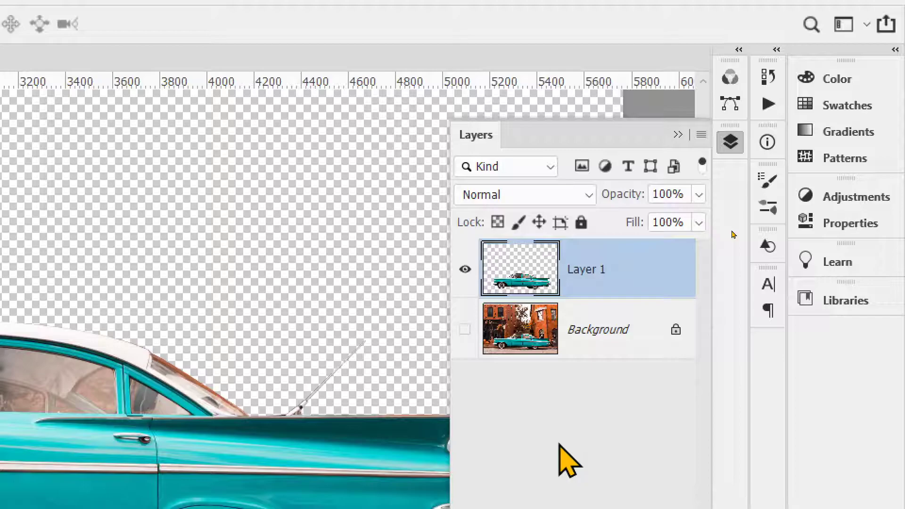
{"action": "key", "text": "ctrl+z"}
{"action": "key", "text": "ctrl+z"}
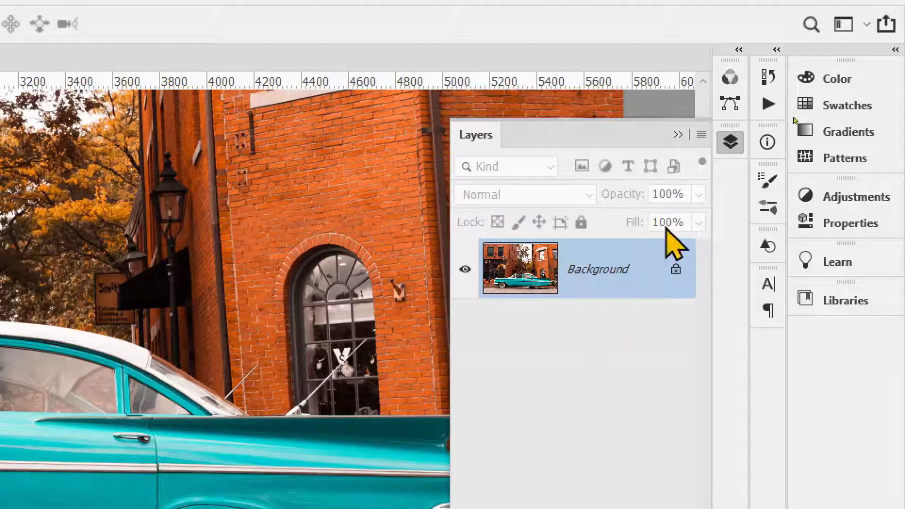
Select the saved Path 1 and load it as a selection around the car again
{"action": "left_click", "coordinate": [729, 104]}
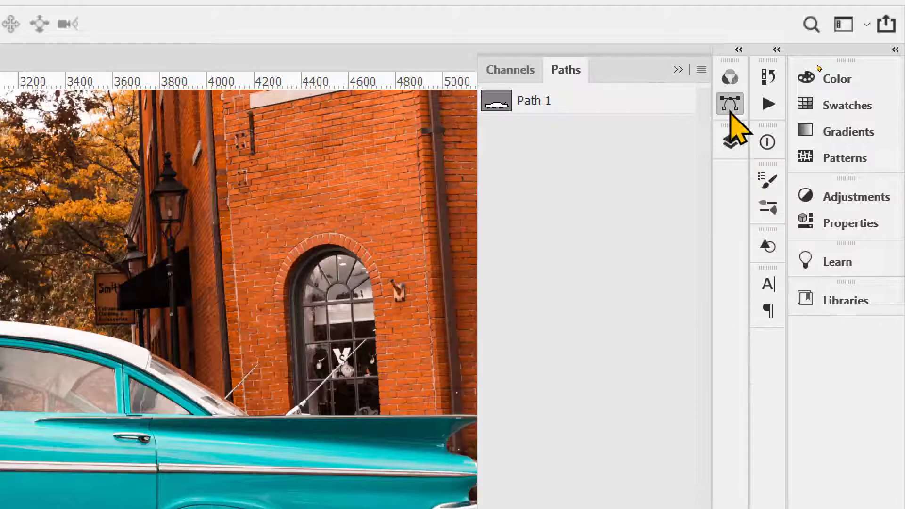
{"action": "left_click", "coordinate": [563, 108]}
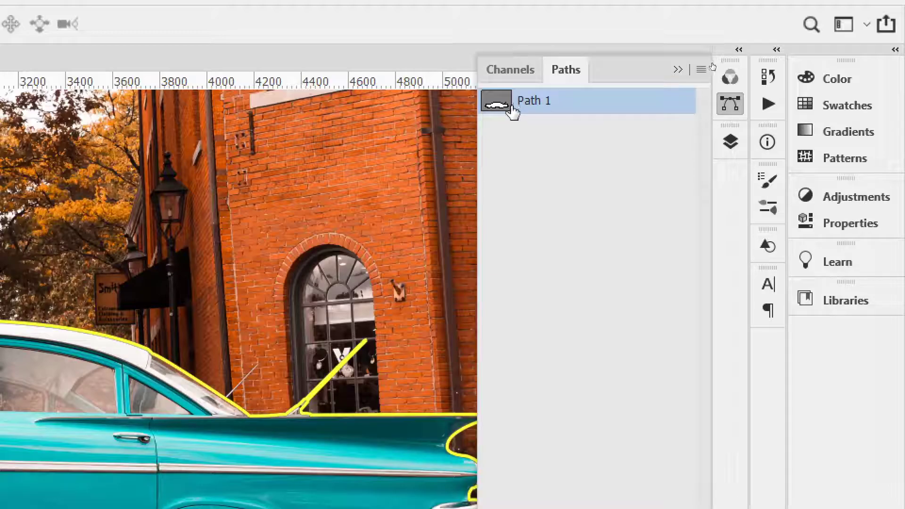
{"action": "double_click", "coordinate": [545, 105]}
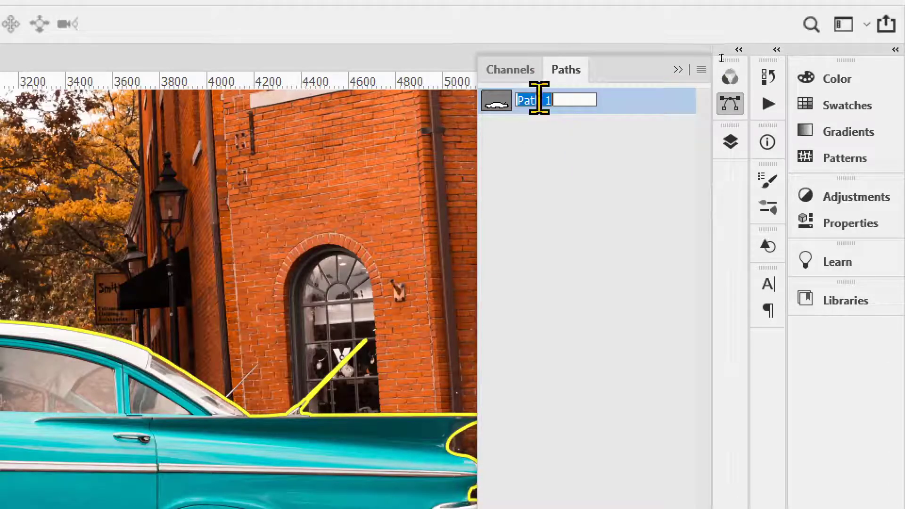
{"action": "left_click", "coordinate": [595, 137]}
{"action": "left_click", "coordinate": [576, 111]}
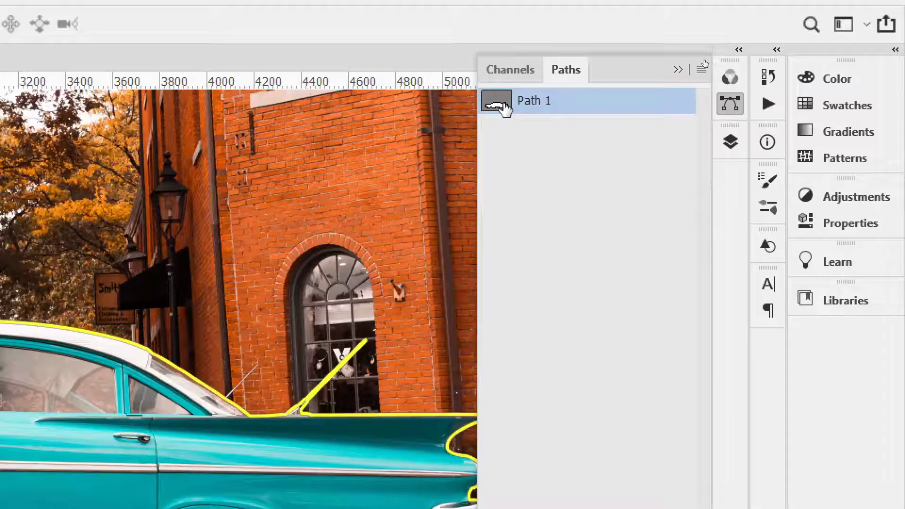
{"action": "mouse_move", "coordinate": [505, 108]}
{"action": "left_mouse_down"}
{"action": "mouse_move", "coordinate": [509, 118]}
{"action": "mouse_move", "coordinate": [515, 107]}
{"action": "mouse_move", "coordinate": [485, 111]}
{"action": "mouse_move", "coordinate": [500, 117]}
{"action": "mouse_move", "coordinate": [497, 111]}
{"action": "left_mouse_up"}
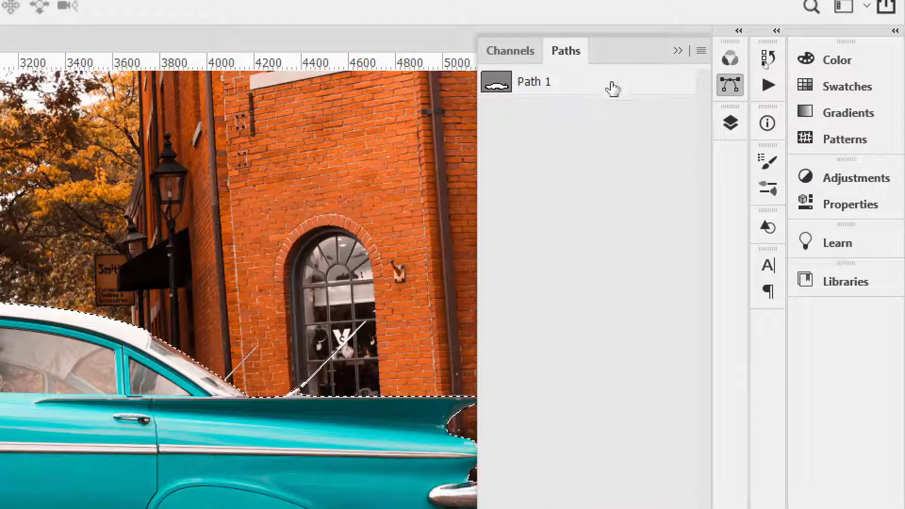
Copy the selected car to a new layer and hide the Background layer
{"action": "left_click", "coordinate": [732, 115]}
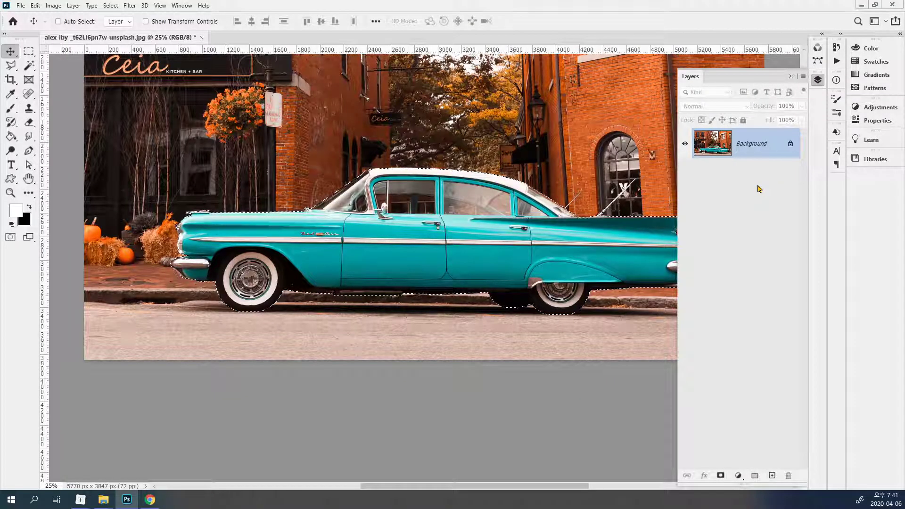
{"action": "key", "text": "ctrl"}
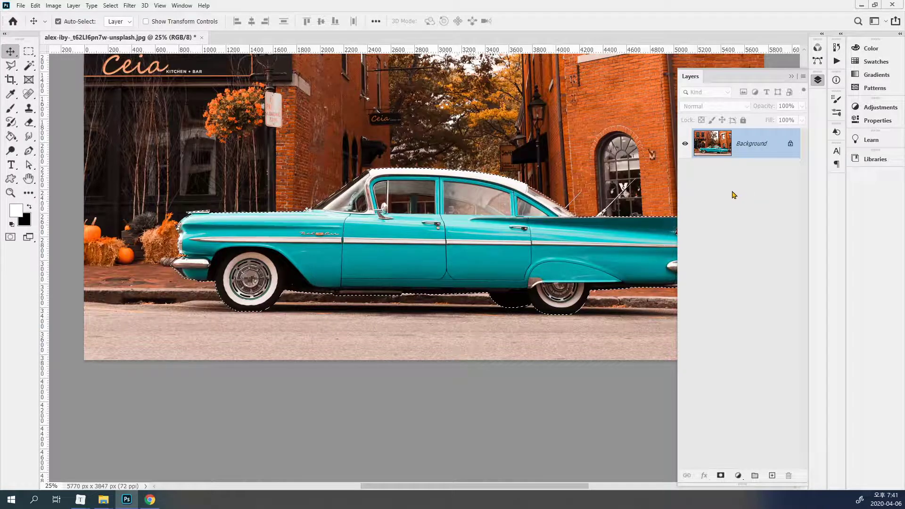
{"action": "key", "text": "ctrl+j"}
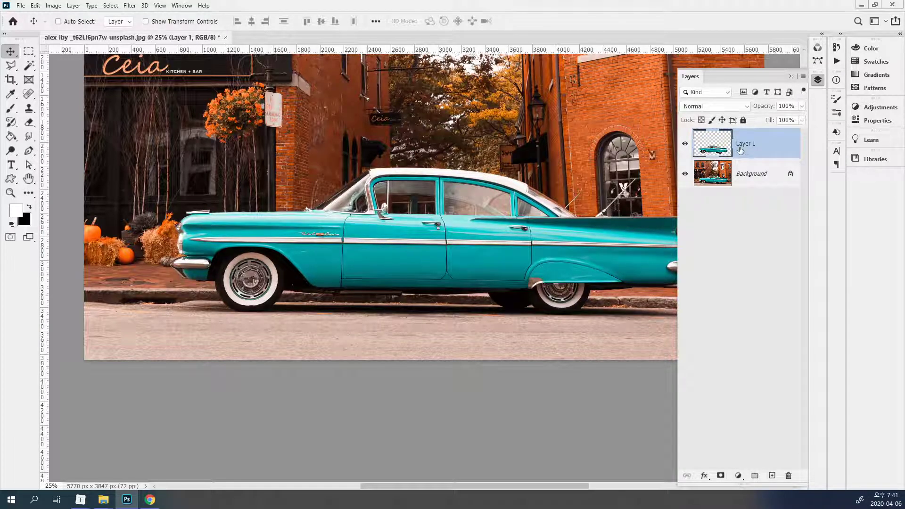
{"action": "left_click", "coordinate": [685, 174]}
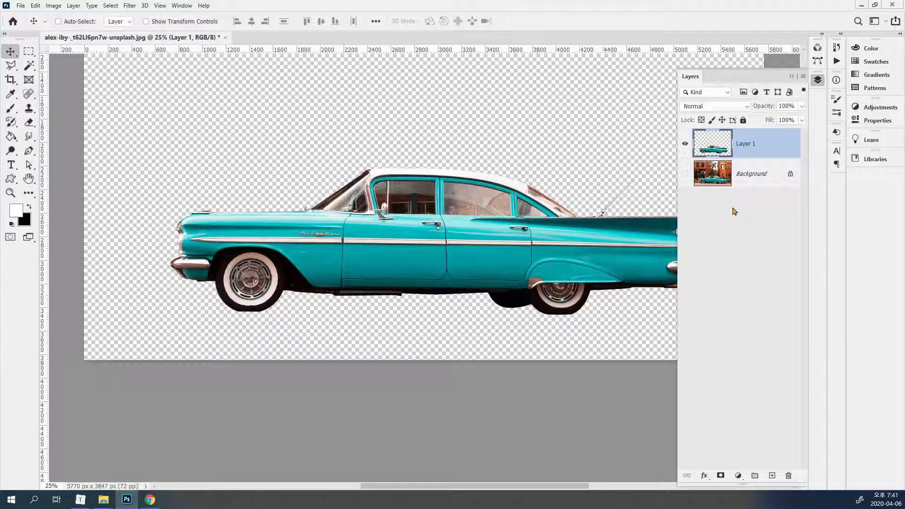
Hide Layer 1 with the cut-out car, and show and select the Background layer
{"action": "left_click", "coordinate": [685, 144]}
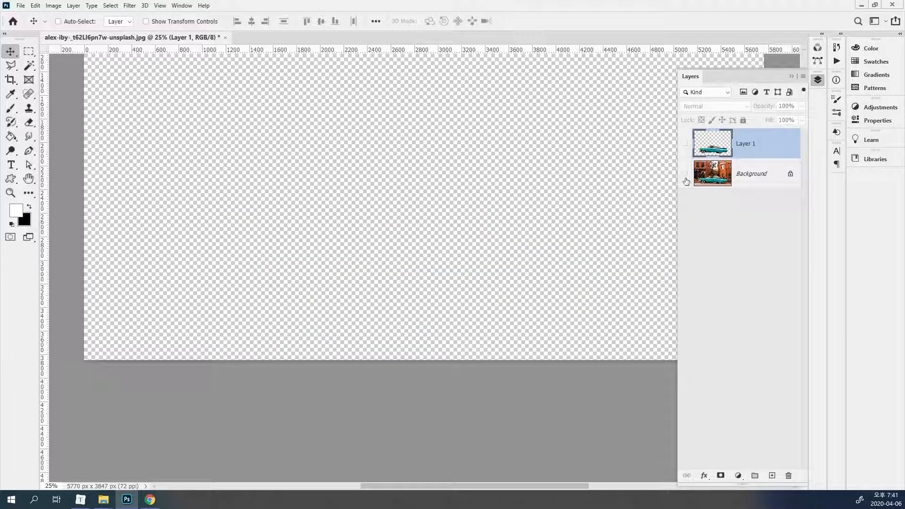
{"action": "left_click", "coordinate": [686, 174]}
{"action": "left_click", "coordinate": [756, 175]}
Display Path 1 over the photo and deselect it
{"action": "left_click", "coordinate": [817, 61]}
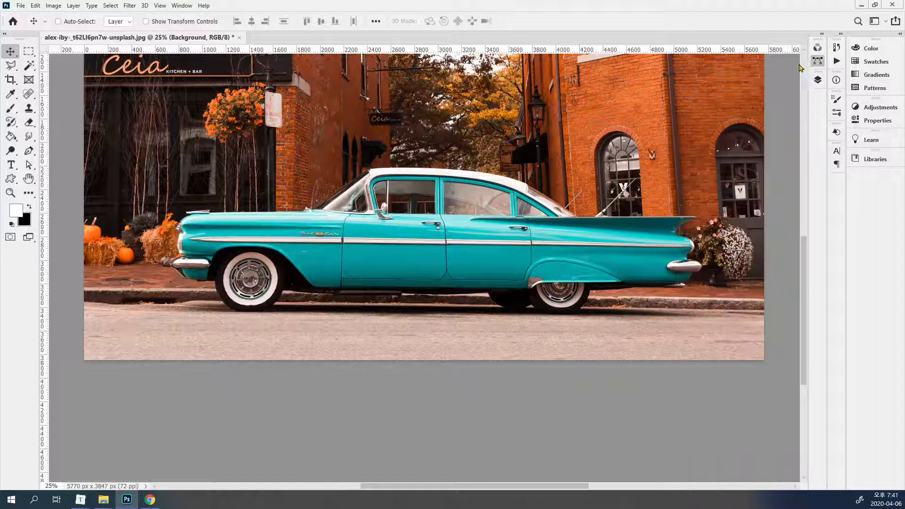
{"action": "left_click", "coordinate": [760, 60]}
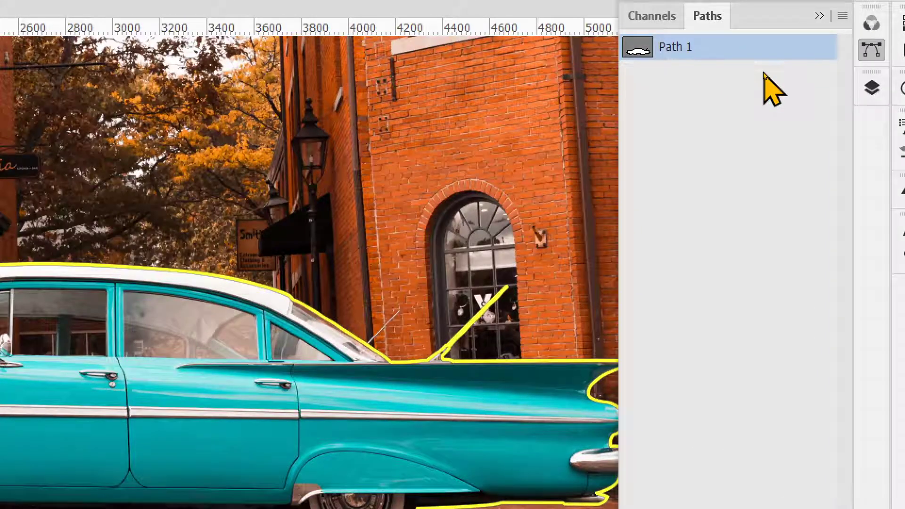
{"action": "left_click", "coordinate": [764, 73]}
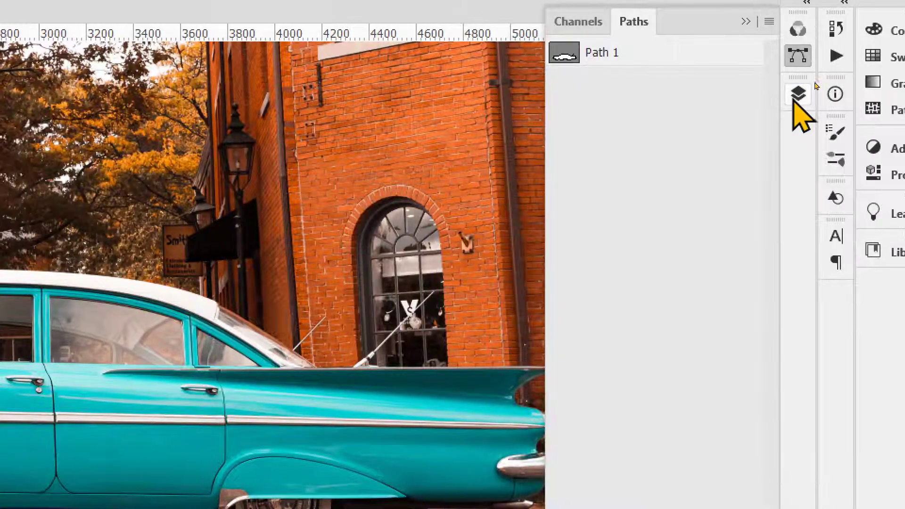
Duplicate the Background layer and hide the original Background
{"action": "left_click", "coordinate": [871, 87]}
{"action": "left_click_drag", "start_coordinate": [676, 283], "coordinate": [689, 333]}
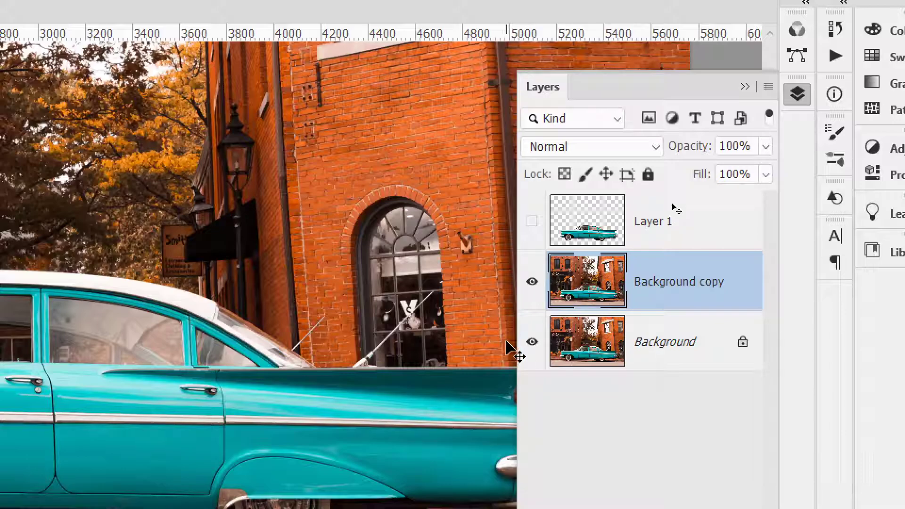
{"action": "left_click", "coordinate": [532, 346]}
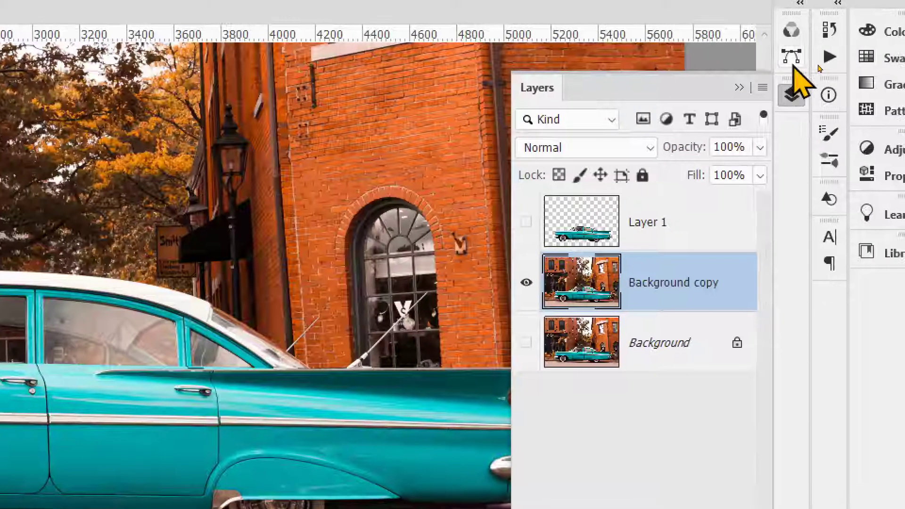
Load Path 1 as a selection and add a layer mask from it to the Background copy layer
{"action": "left_click", "coordinate": [792, 57]}
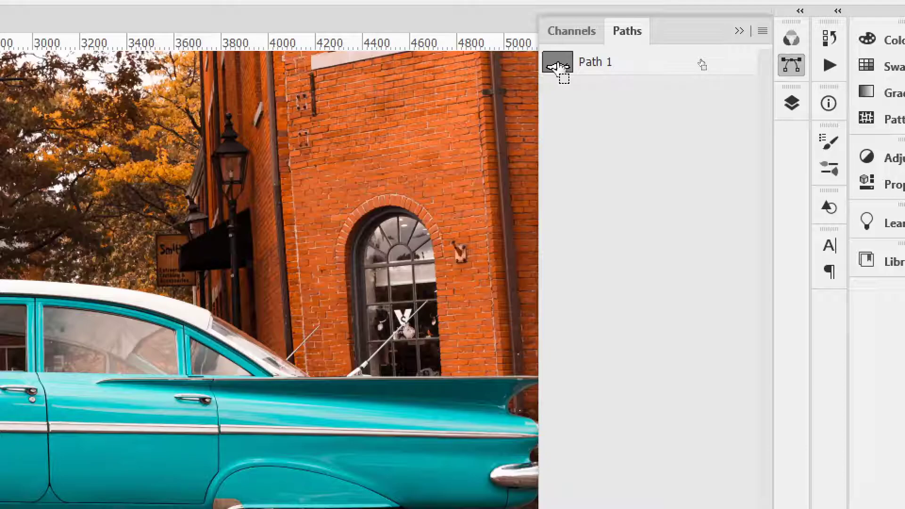
{"action": "left_click", "coordinate": [558, 66], "text": "ctrl"}
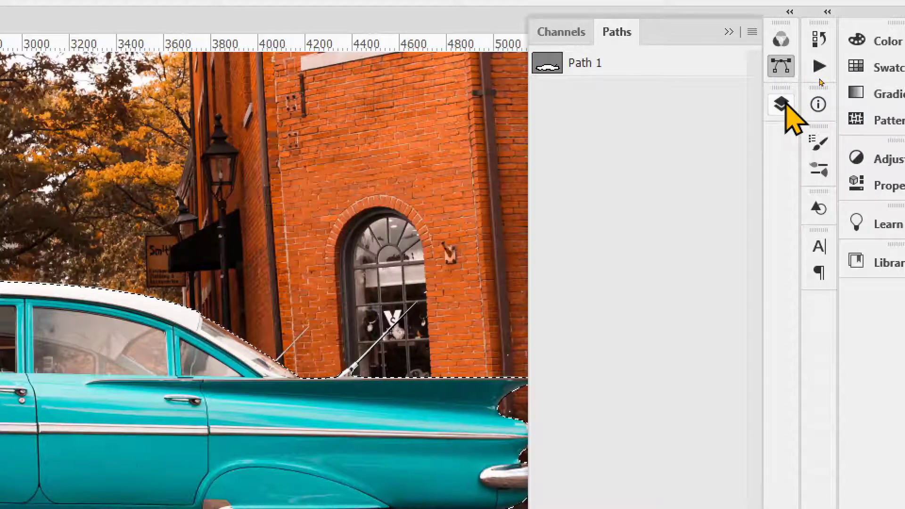
{"action": "left_click", "coordinate": [781, 104]}
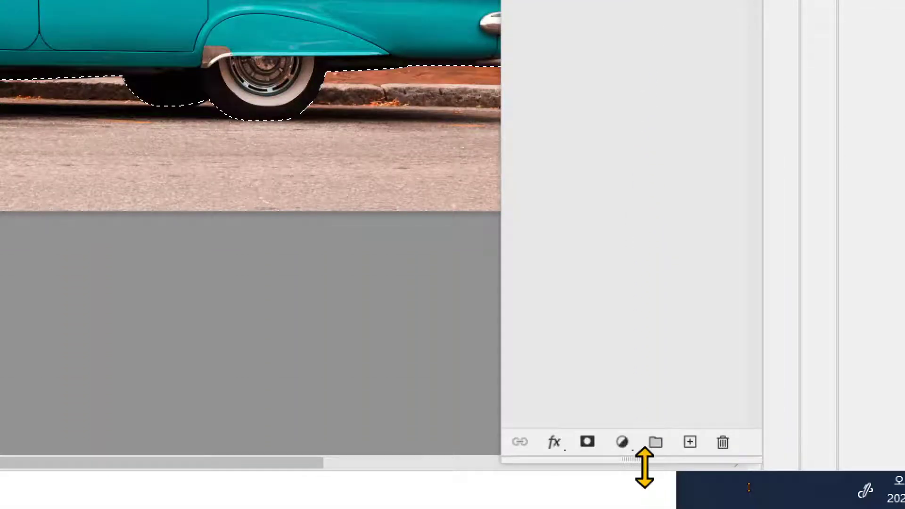
{"action": "left_click_drag", "start_coordinate": [644, 460], "coordinate": [655, 56]}
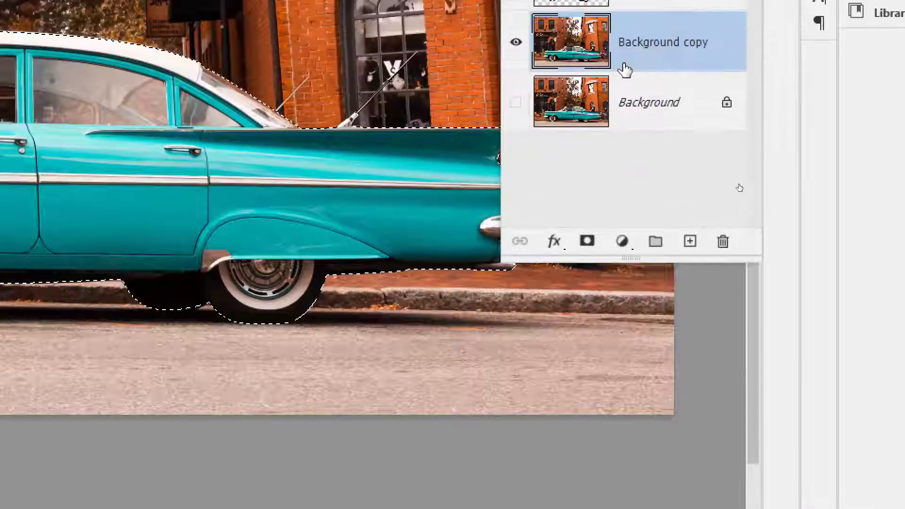
{"action": "left_click", "coordinate": [587, 241]}
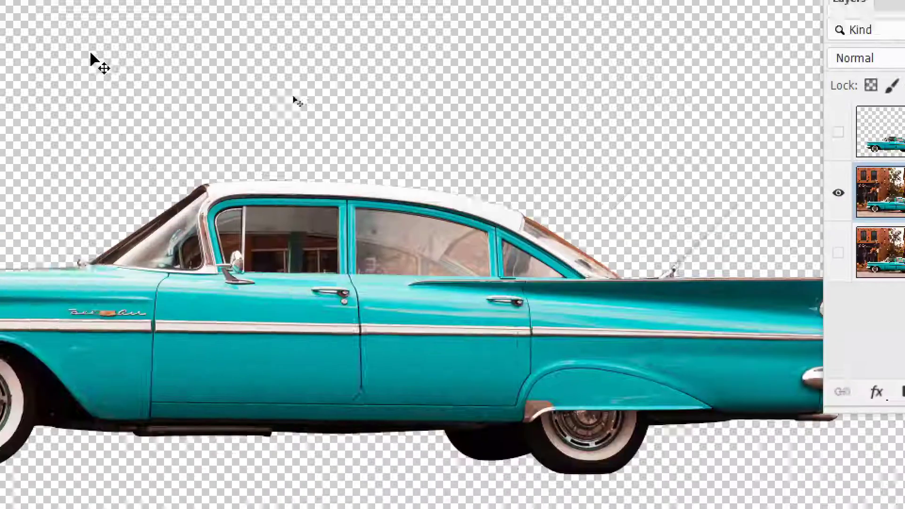
Invert the Background copy layer's mask and invert it back, twice, to compare the car and its surroundings
{"action": "left_click", "coordinate": [105, 11]}
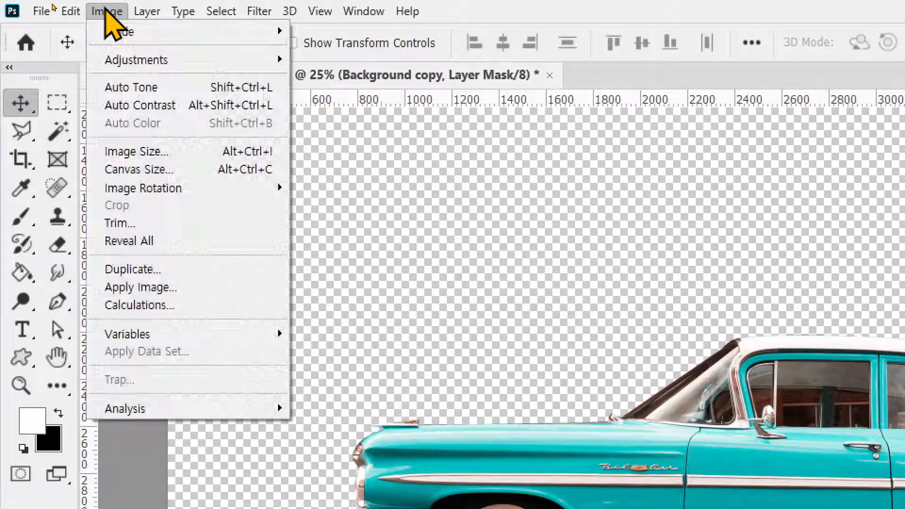
{"action": "mouse_move", "coordinate": [111, 60]}
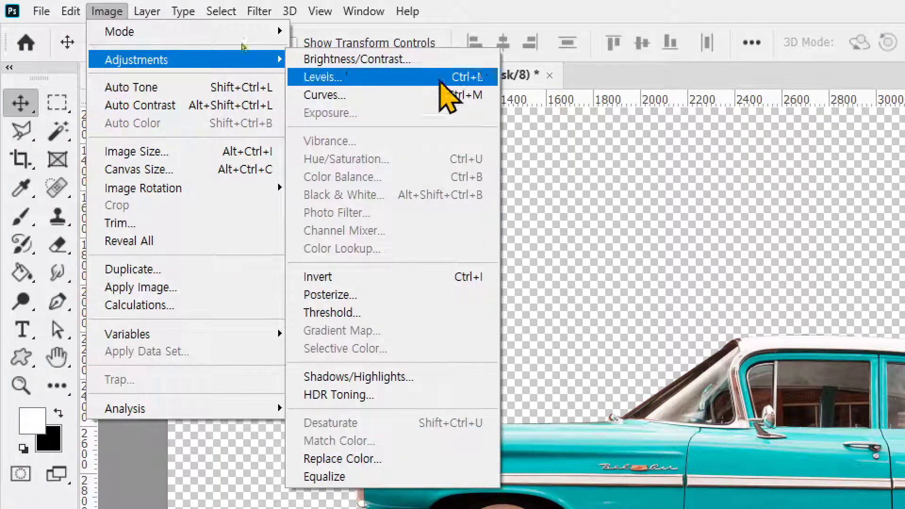
{"action": "left_click", "coordinate": [475, 277]}
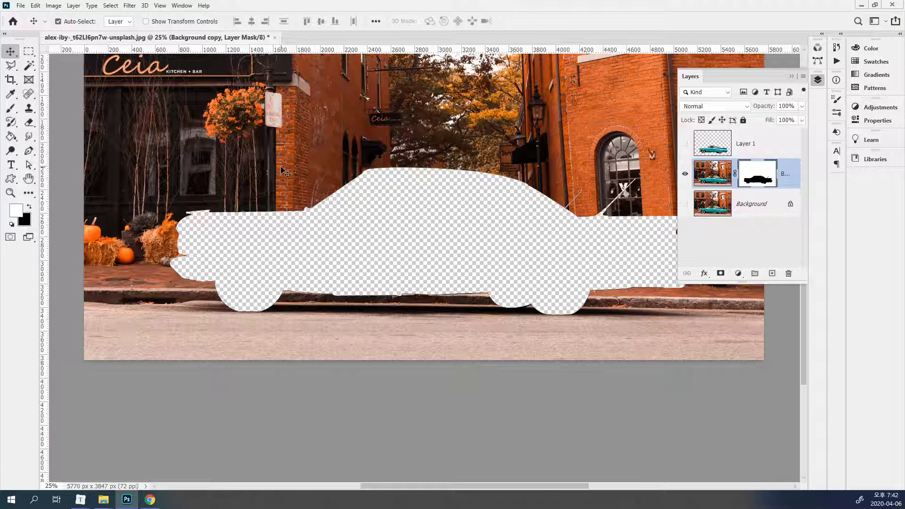
{"action": "key", "text": "ctrl+i"}
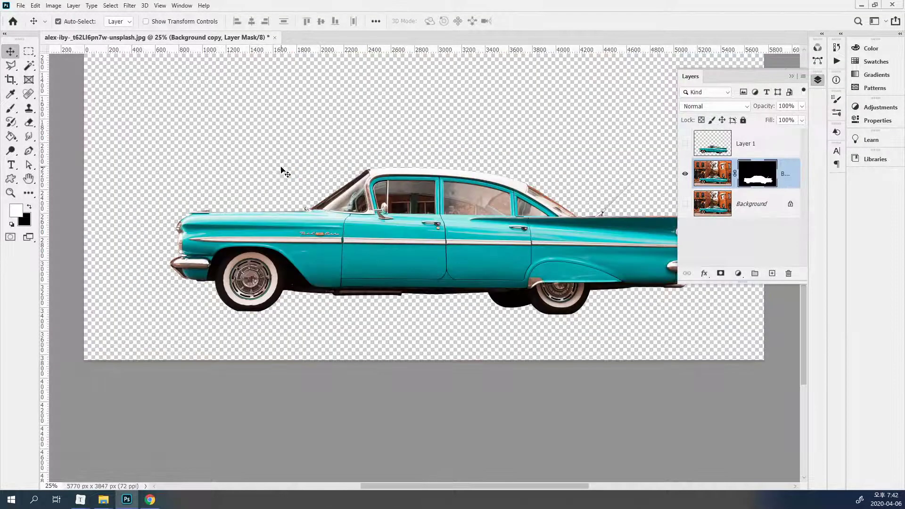
{"action": "key", "text": "ctrl+i"}
{"action": "key", "text": "ctrl+i"}
Hide the masked Background copy layer and duplicate the Background, leaving only the new duplicate visible
{"action": "left_click", "coordinate": [684, 175]}
{"action": "left_click", "coordinate": [738, 208]}
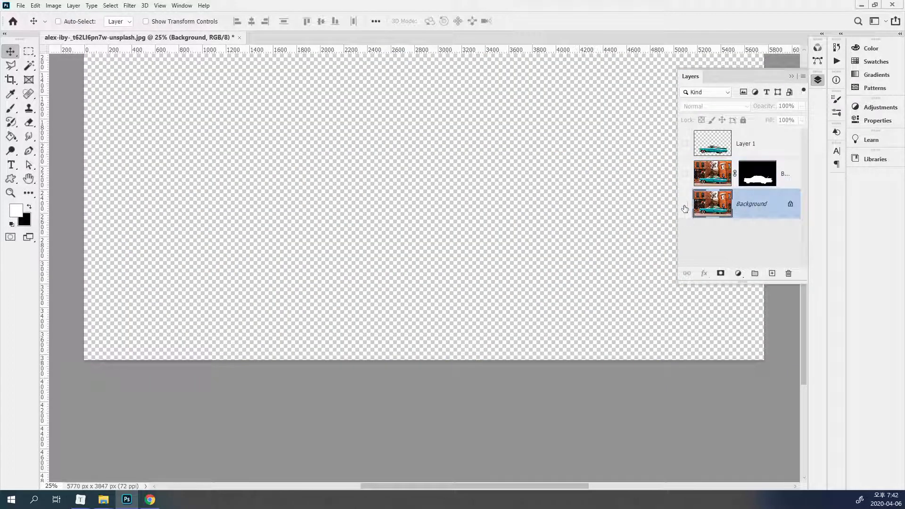
{"action": "left_click", "coordinate": [685, 203]}
{"action": "key", "text": "ctrl+j"}
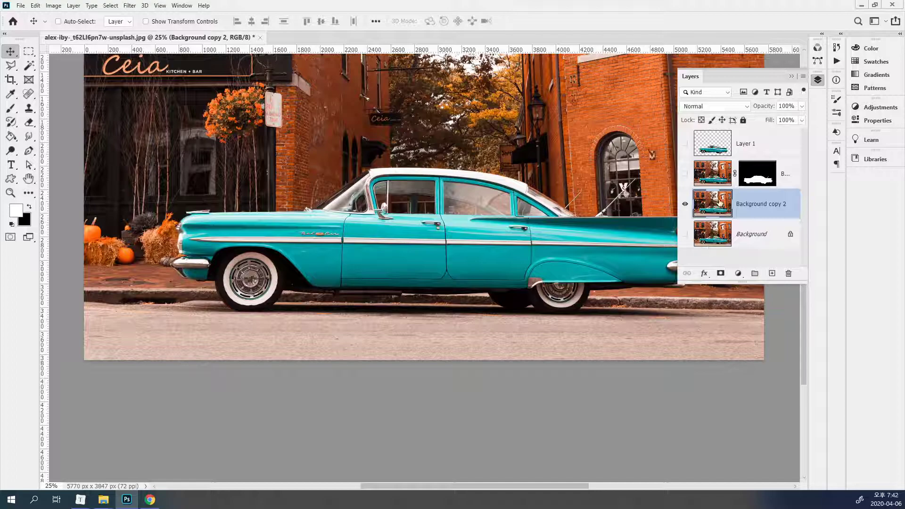
Select Path 1 and add it as a vector mask to the Background copy 2 layer
{"action": "left_click", "coordinate": [817, 61]}
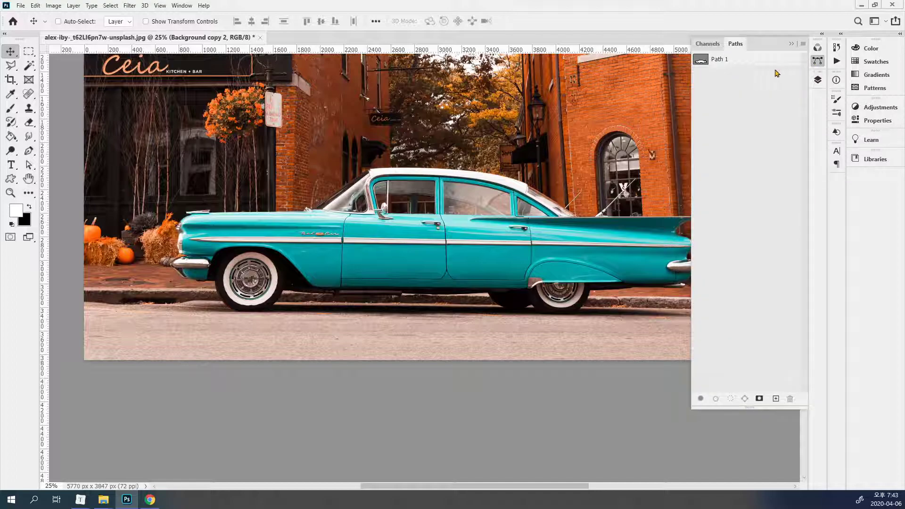
{"action": "left_click", "coordinate": [741, 59]}
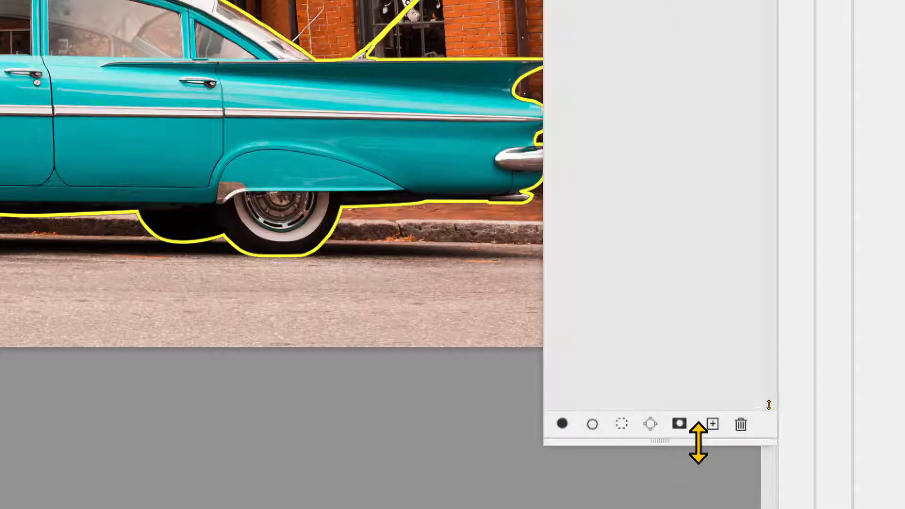
{"action": "left_click_drag", "start_coordinate": [696, 442], "coordinate": [735, 181]}
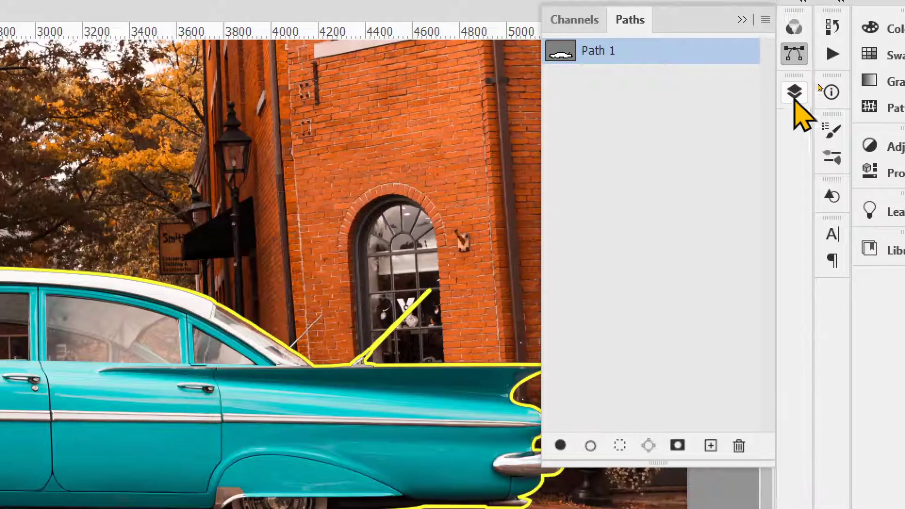
{"action": "left_click", "coordinate": [791, 92]}
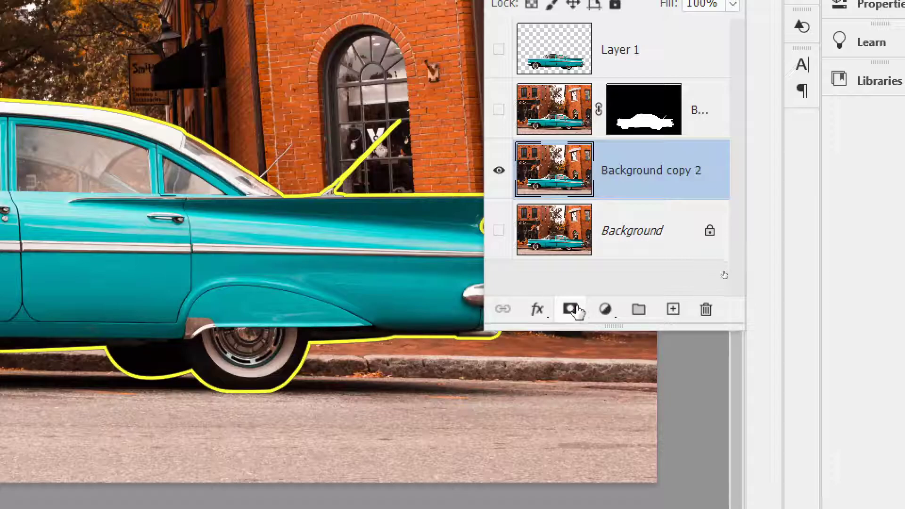
{"action": "left_click", "coordinate": [571, 310]}
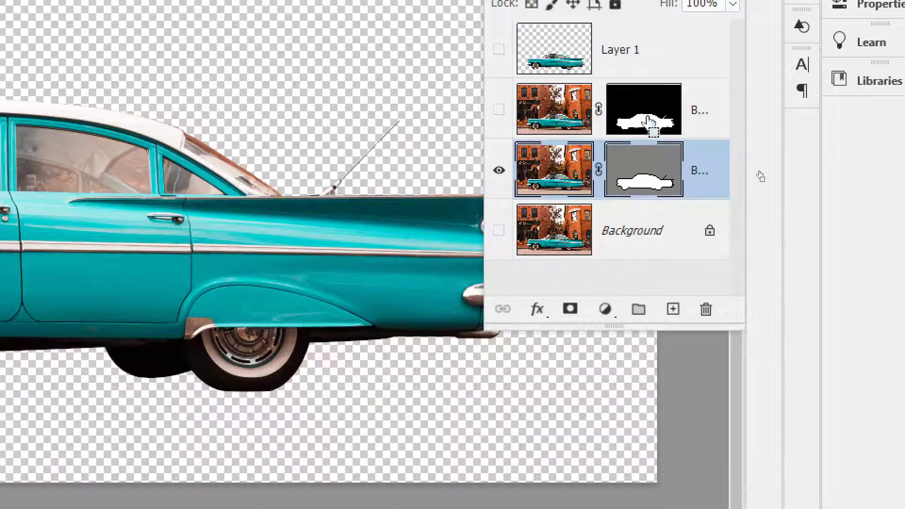
{"action": "left_click_drag", "start_coordinate": [651, 105], "coordinate": [650, 179]}
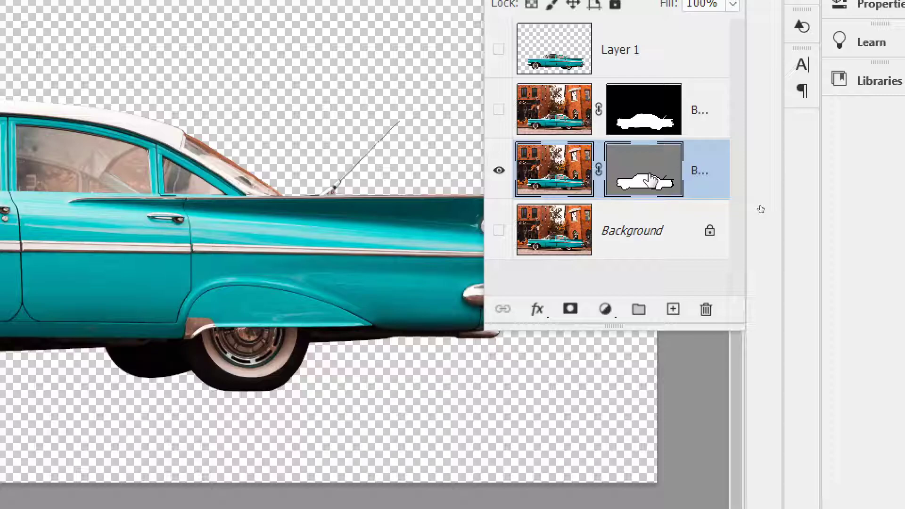
{"action": "left_click", "coordinate": [573, 291]}
{"action": "left_click", "coordinate": [650, 178]}
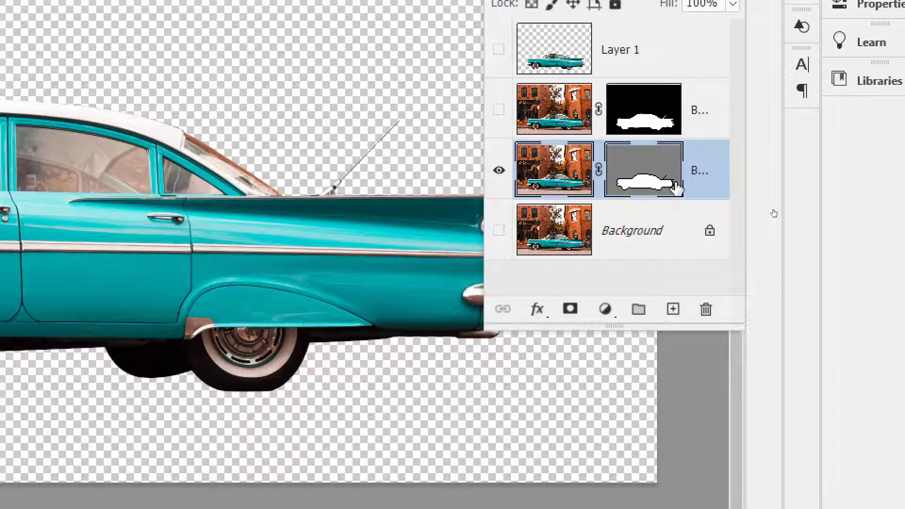
{"action": "left_click_drag", "start_coordinate": [482, 132], "coordinate": [305, 137]}
{"action": "left_click", "coordinate": [485, 289]}
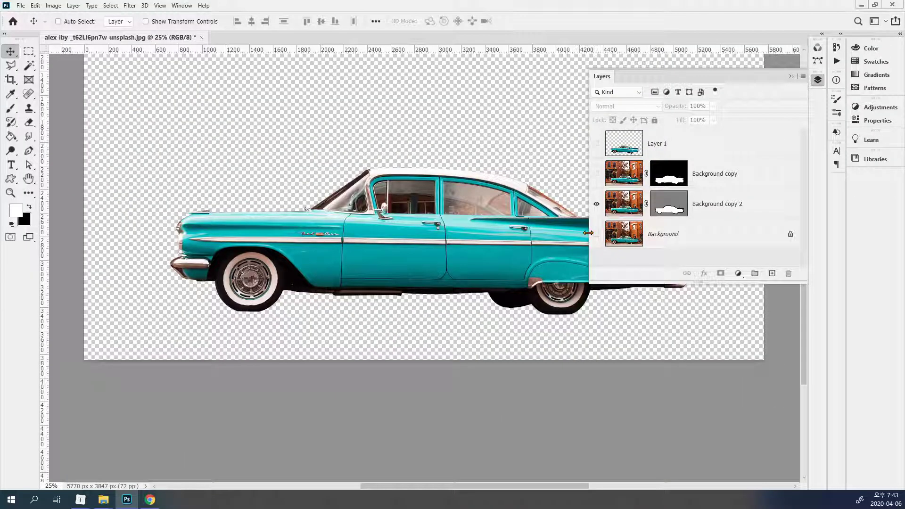
Show Layer 1 instead of Background copy 2, select it, and check which paths are listed for it
{"action": "left_click", "coordinate": [597, 206]}
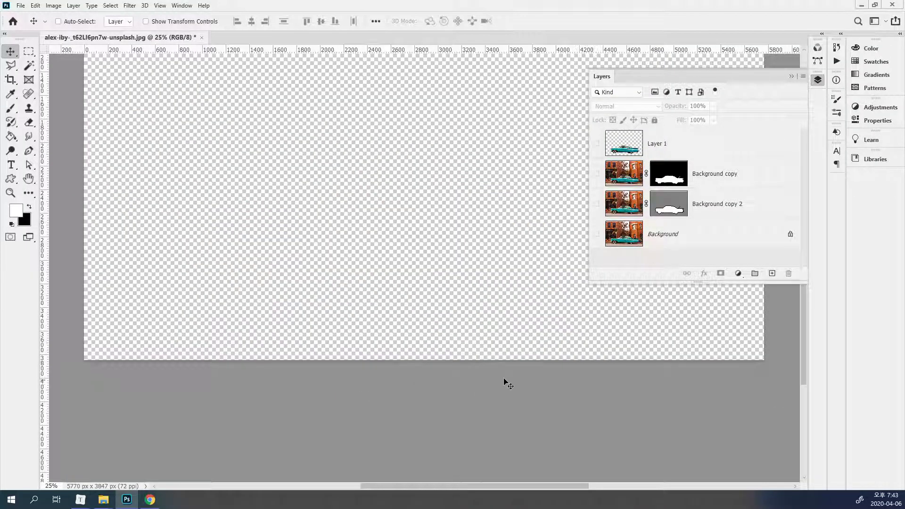
{"action": "left_click", "coordinate": [596, 144]}
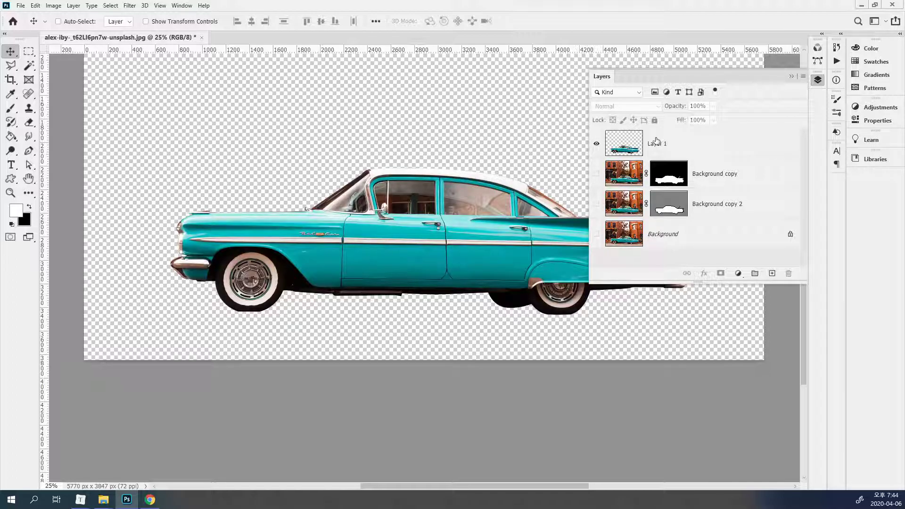
{"action": "left_click", "coordinate": [613, 148]}
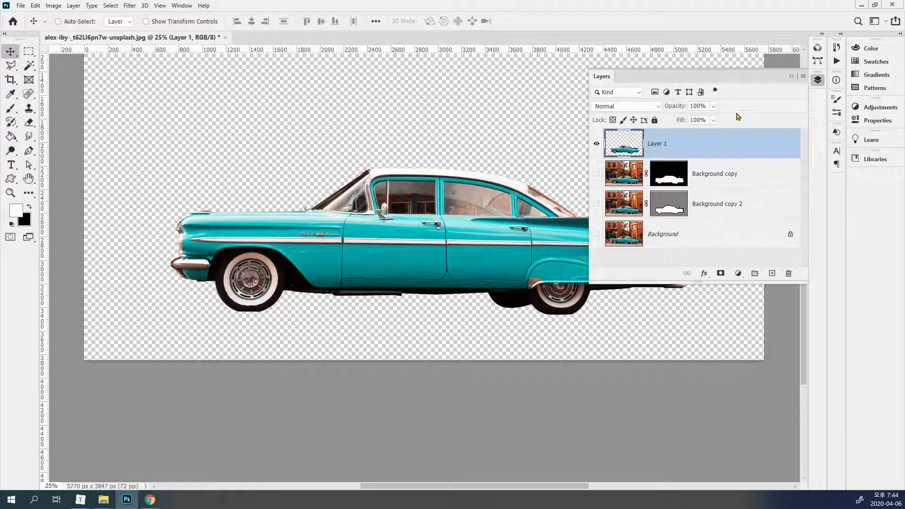
{"action": "left_click", "coordinate": [817, 62]}
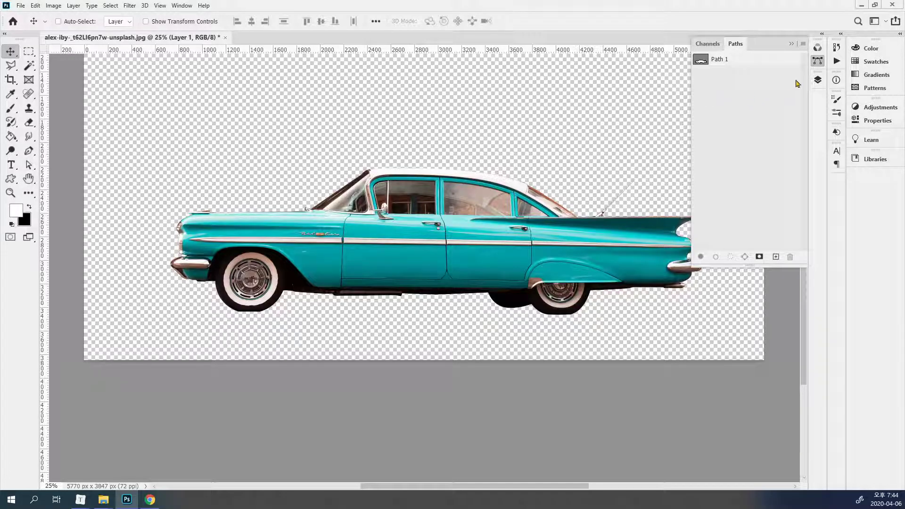
{"action": "left_click", "coordinate": [821, 64]}
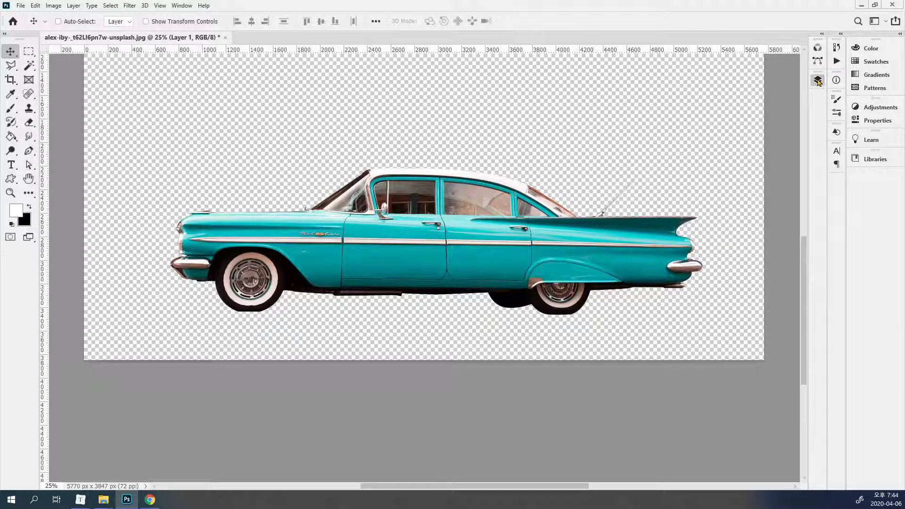
{"action": "left_click", "coordinate": [817, 80]}
Show Background copy instead of Layer 1, select its layer mask, and examine the masked car up close
{"action": "left_click", "coordinate": [597, 146]}
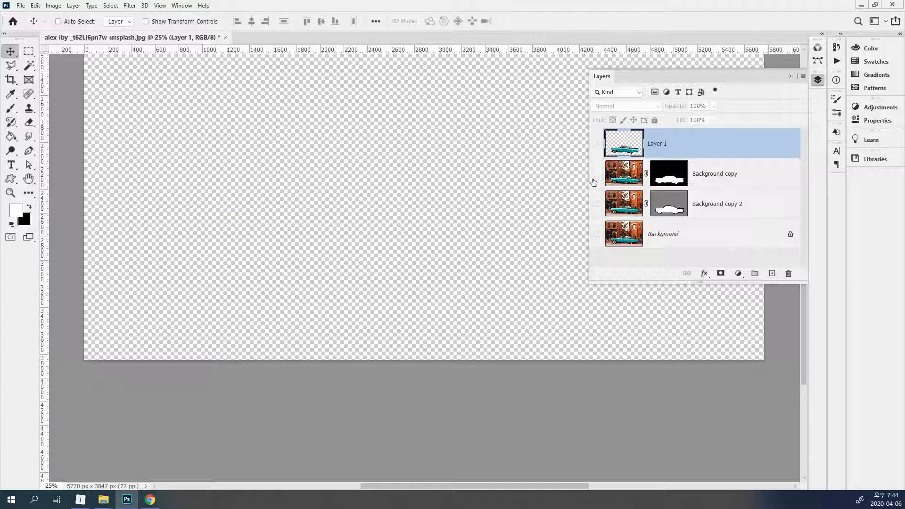
{"action": "left_click", "coordinate": [596, 175]}
{"action": "left_click", "coordinate": [656, 179]}
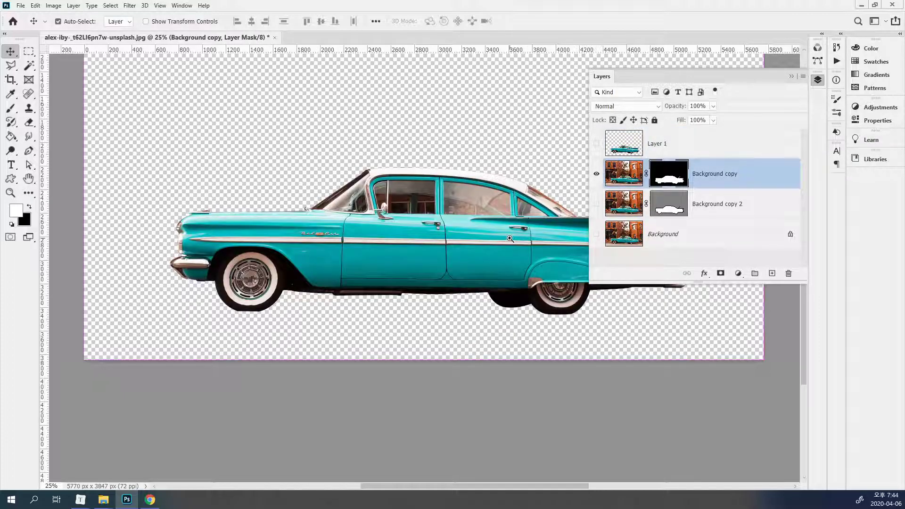
{"action": "left_click", "coordinate": [520, 245], "text": "ctrl"}
{"action": "left_click", "coordinate": [506, 237], "text": "ctrl"}
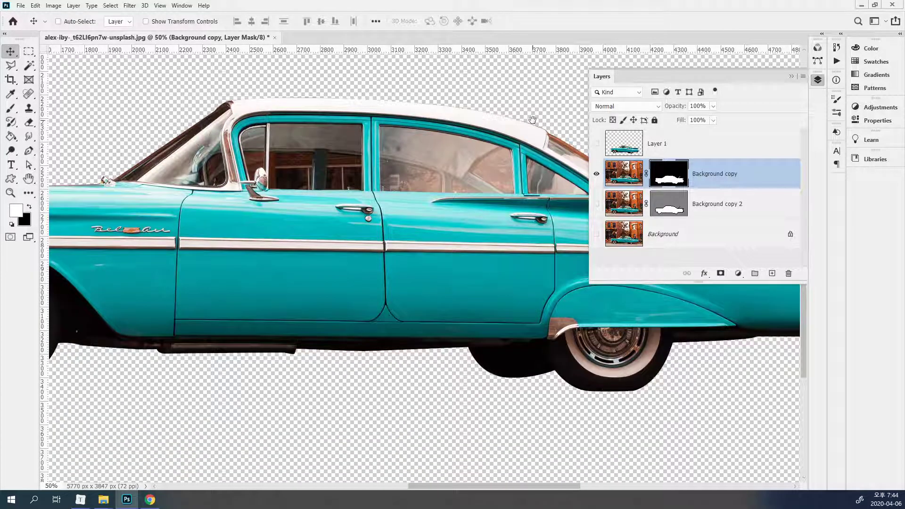
{"action": "left_click_drag", "start_coordinate": [558, 100], "coordinate": [515, 125]}
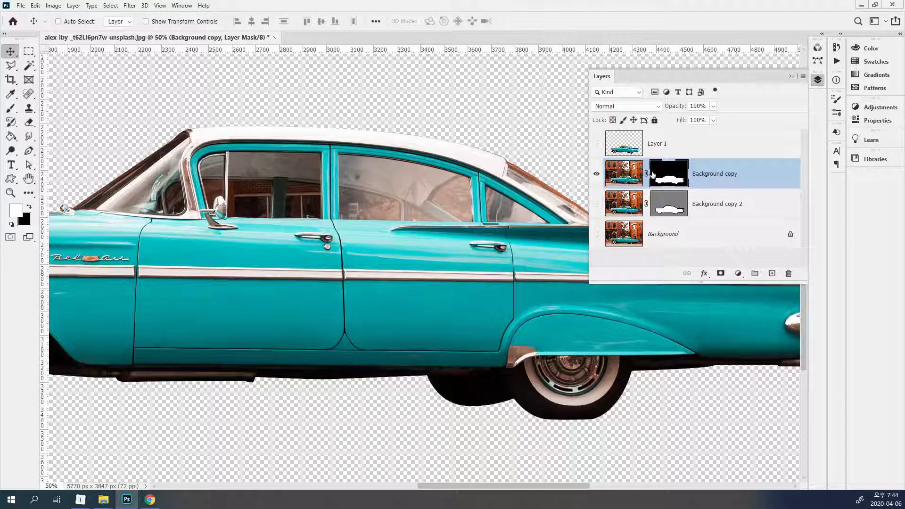
Show Background copy 2 instead of Background copy, select it, and inspect its vector mask among the paths
{"action": "left_click", "coordinate": [597, 174]}
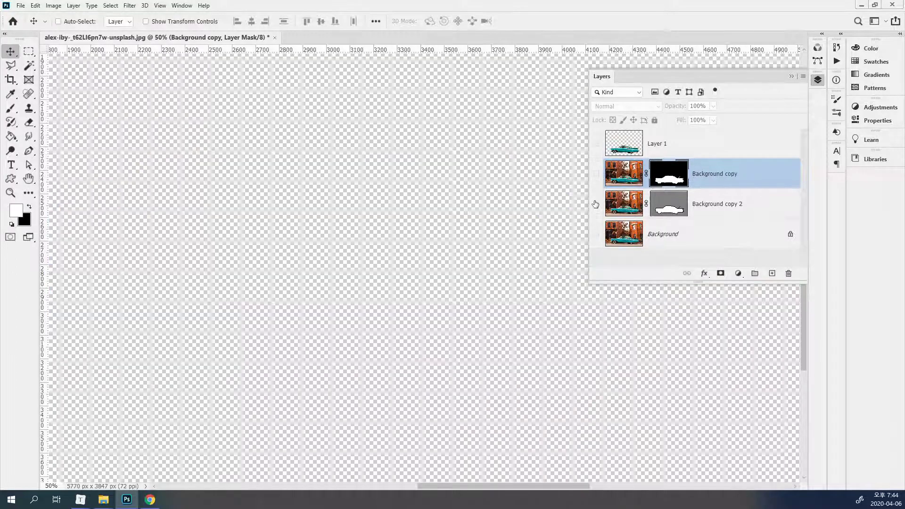
{"action": "left_click", "coordinate": [596, 204]}
{"action": "left_click", "coordinate": [667, 206]}
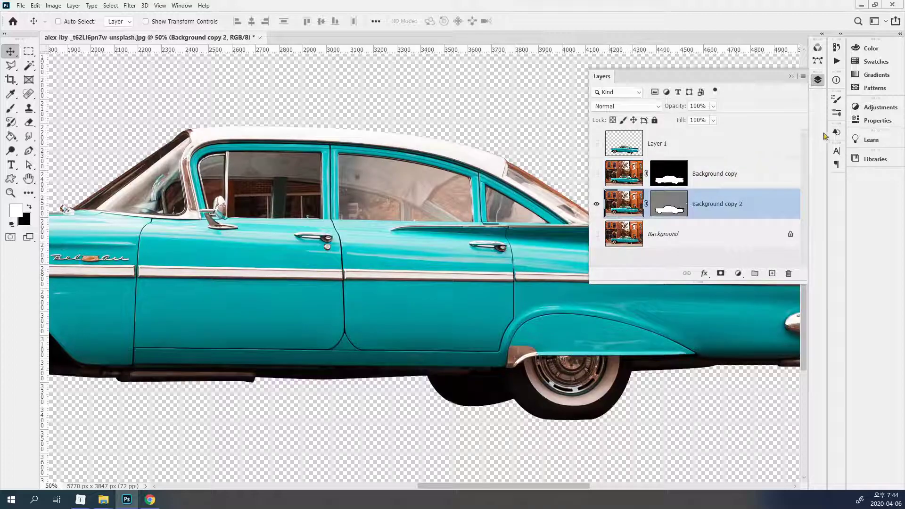
{"action": "left_click", "coordinate": [817, 60]}
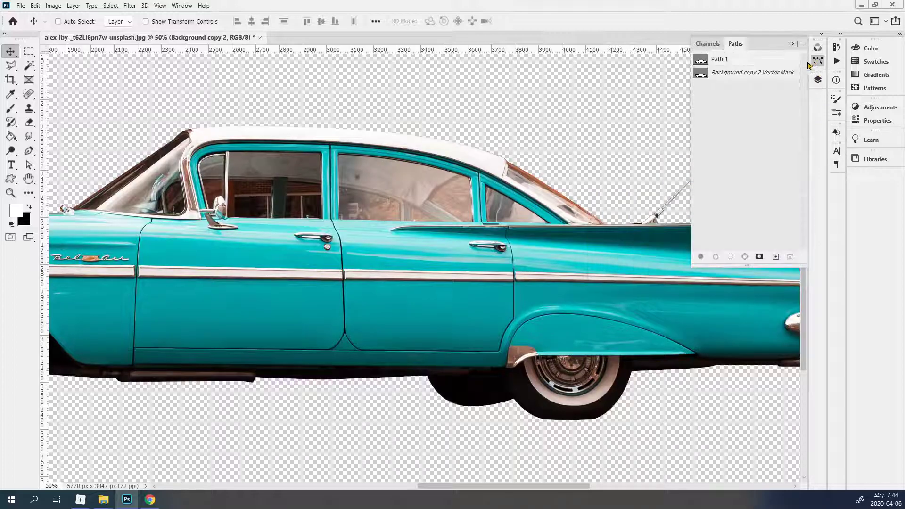
{"action": "left_click", "coordinate": [702, 76]}
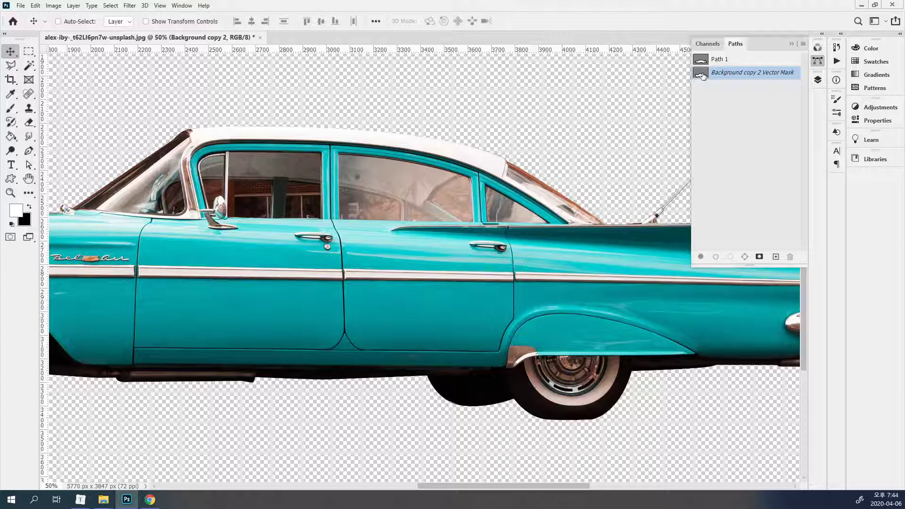
{"action": "left_click", "coordinate": [817, 79]}
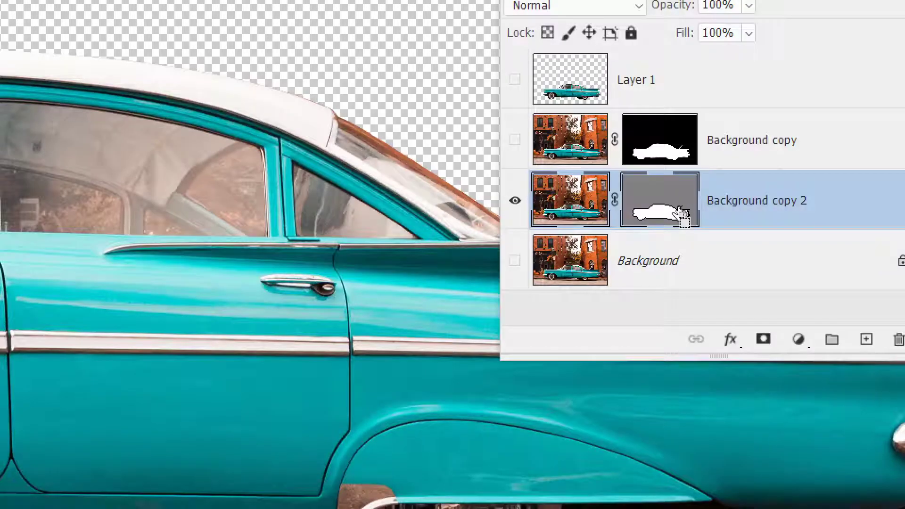
Examine the cutout edge along the rear roof, and select Layer 1, Background copy and Background copy 2 in turn to compare them
{"action": "left_click_drag", "start_coordinate": [681, 215], "coordinate": [450, 151]}
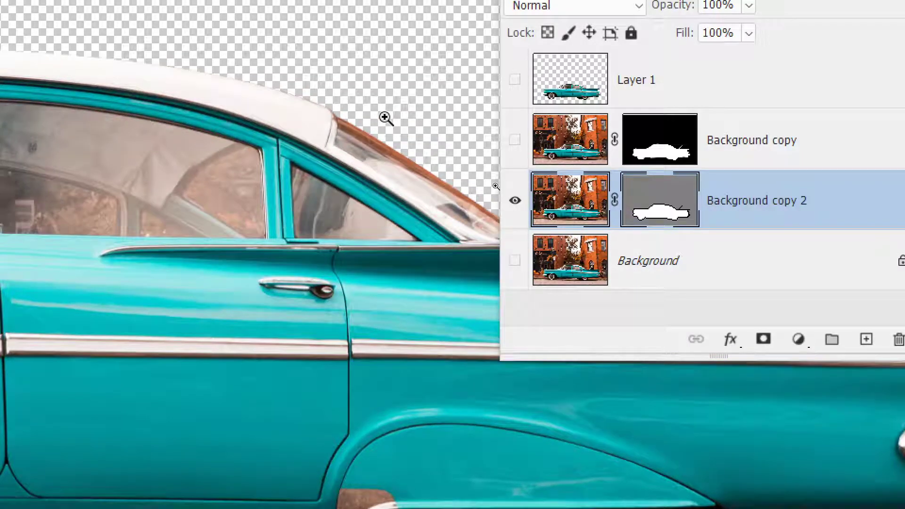
{"action": "left_click", "coordinate": [386, 118]}
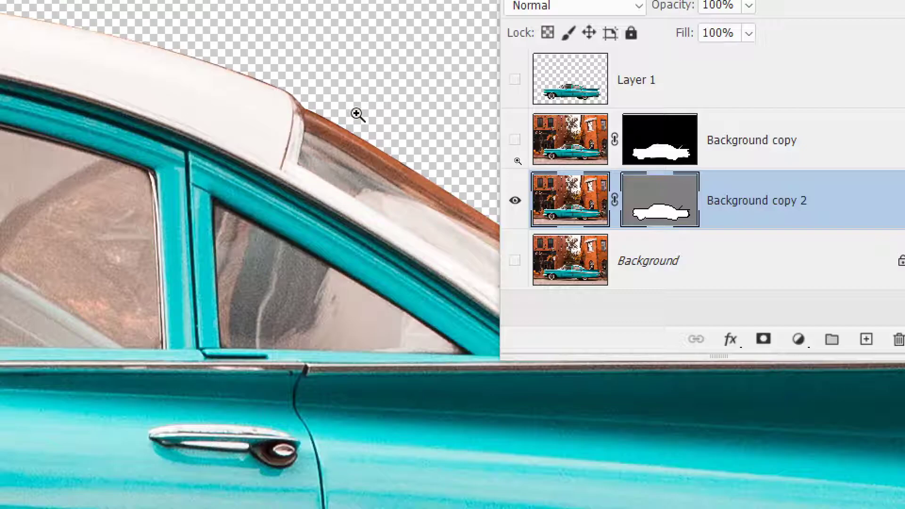
{"action": "left_click_drag", "start_coordinate": [655, 186], "coordinate": [682, 84]}
{"action": "left_click", "coordinate": [682, 82]}
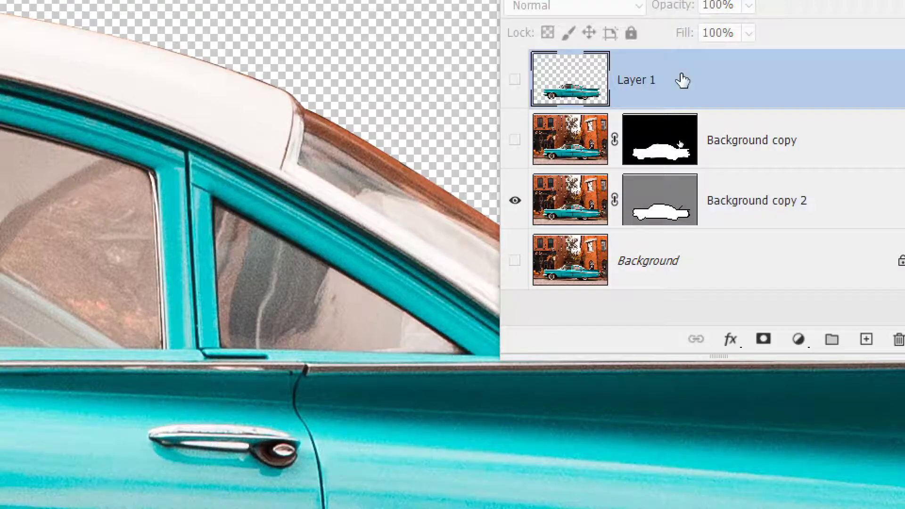
{"action": "left_click", "coordinate": [757, 142]}
{"action": "left_click", "coordinate": [779, 195]}
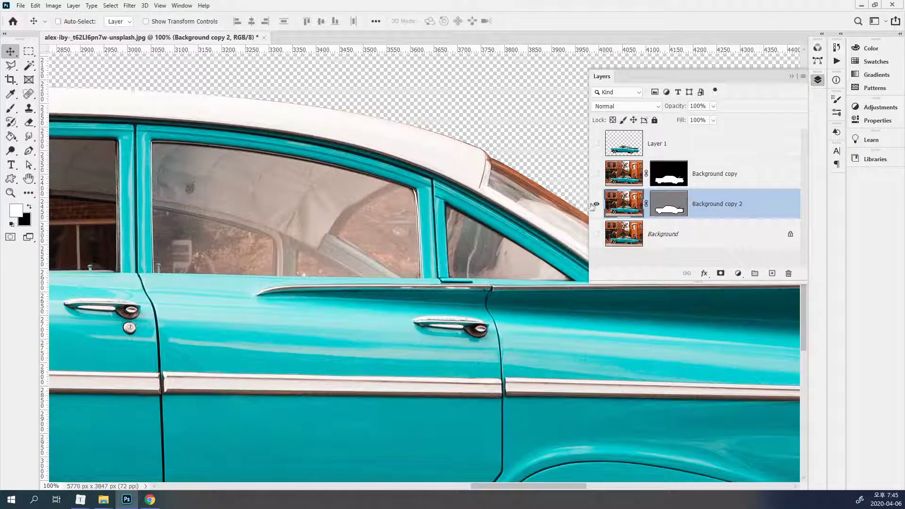
Hide Background copy 2 and duplicate the Background layer, leaving only the new duplicate visible
{"action": "left_click", "coordinate": [596, 203]}
{"action": "left_click", "coordinate": [661, 237]}
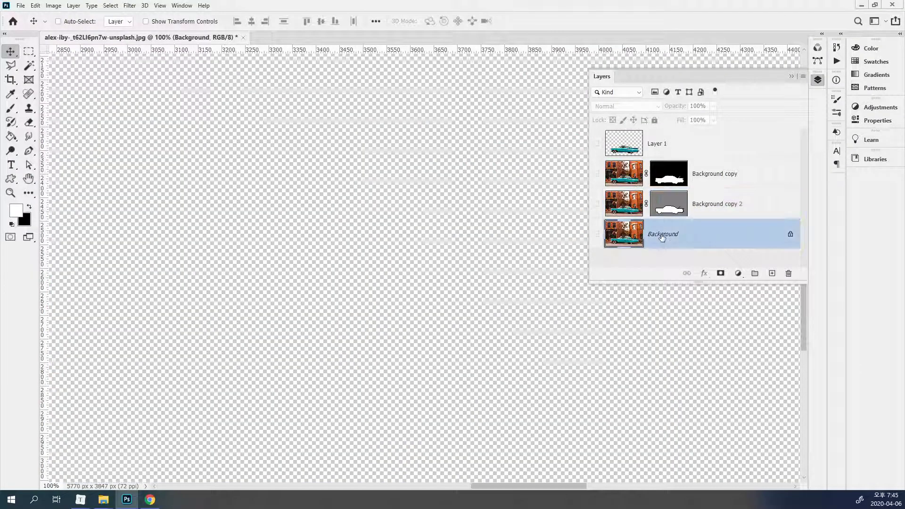
{"action": "key", "text": "ctrl+j"}
{"action": "left_click", "coordinate": [596, 233]}
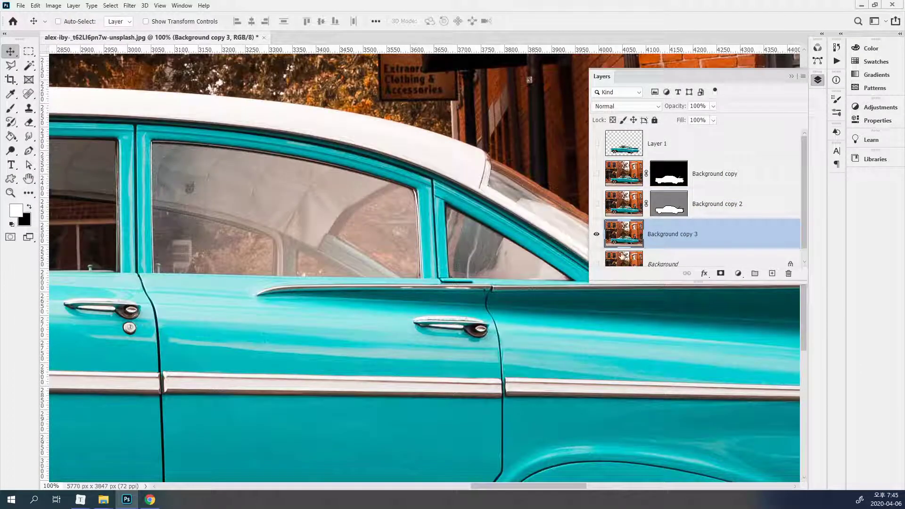
Load Path 1 as a selection and add a layer mask from it to the Background copy 3 layer
{"action": "left_click", "coordinate": [817, 61]}
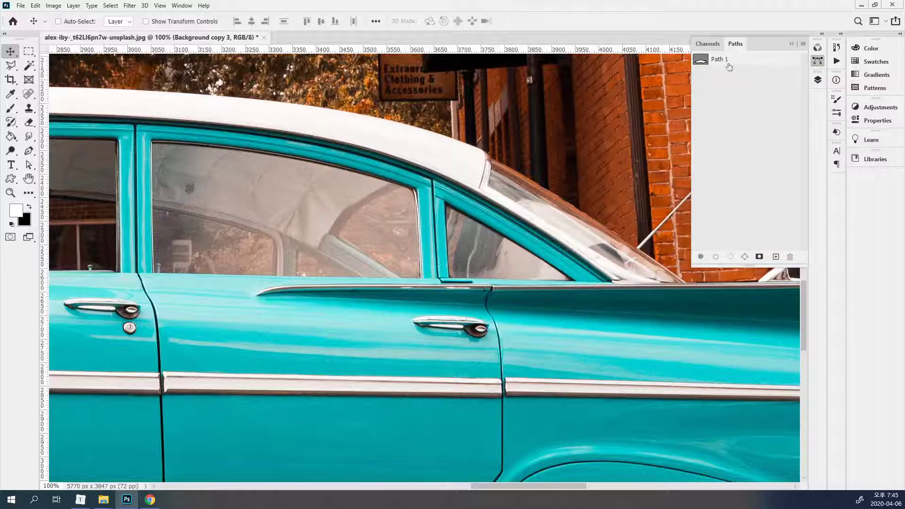
{"action": "left_click", "coordinate": [707, 63], "text": "ctrl"}
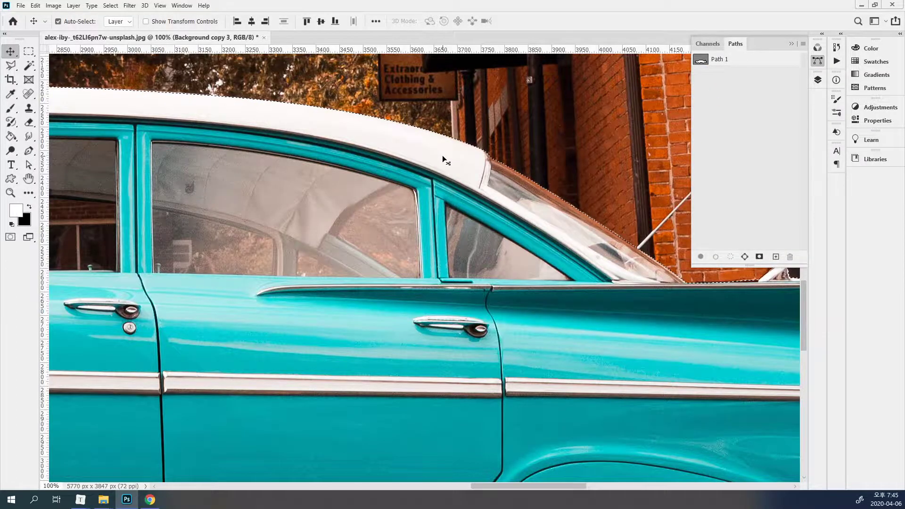
{"action": "key", "text": "ctrl+0"}
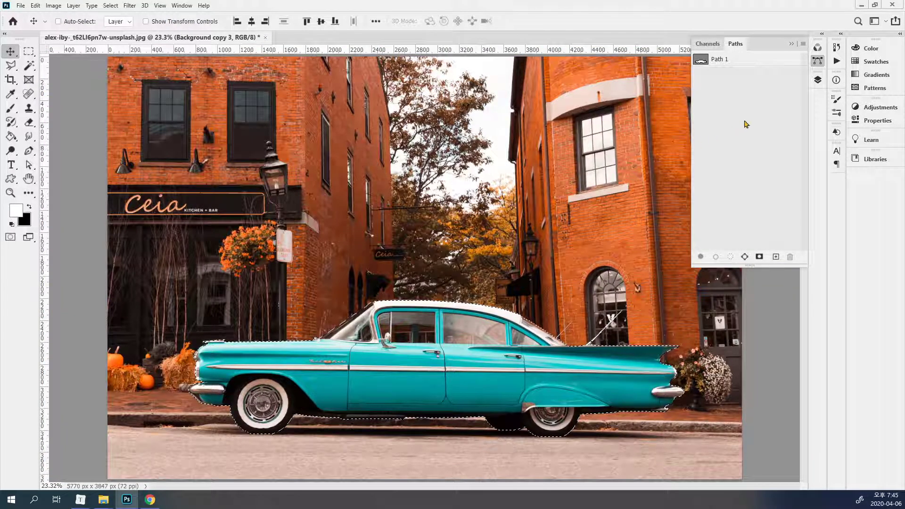
{"action": "left_click", "coordinate": [820, 80]}
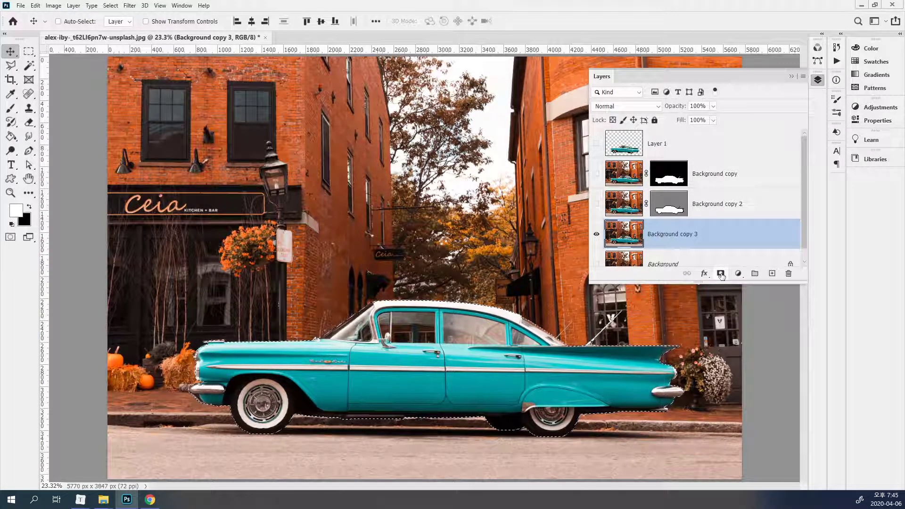
{"action": "left_click", "coordinate": [721, 274]}
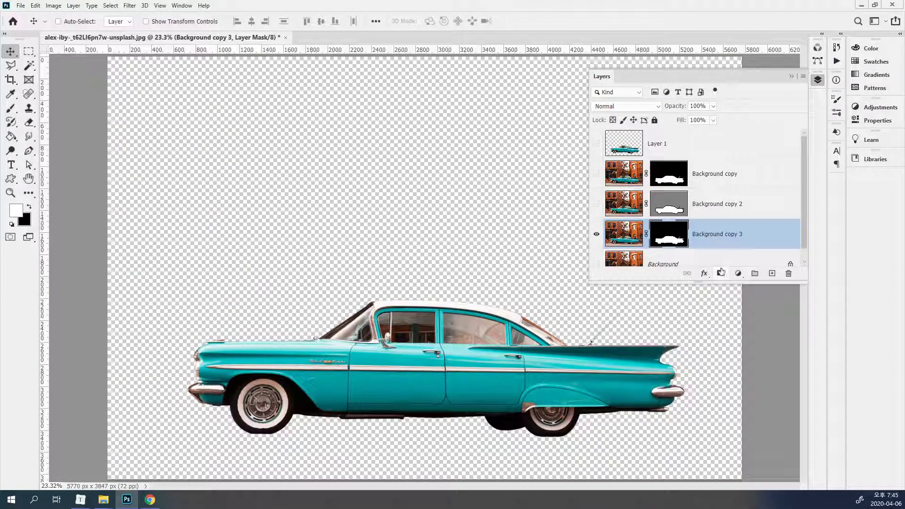
Hide the masked Background copy 3 layer and duplicate the Background again, leaving only the new duplicate visible
{"action": "left_click", "coordinate": [596, 234]}
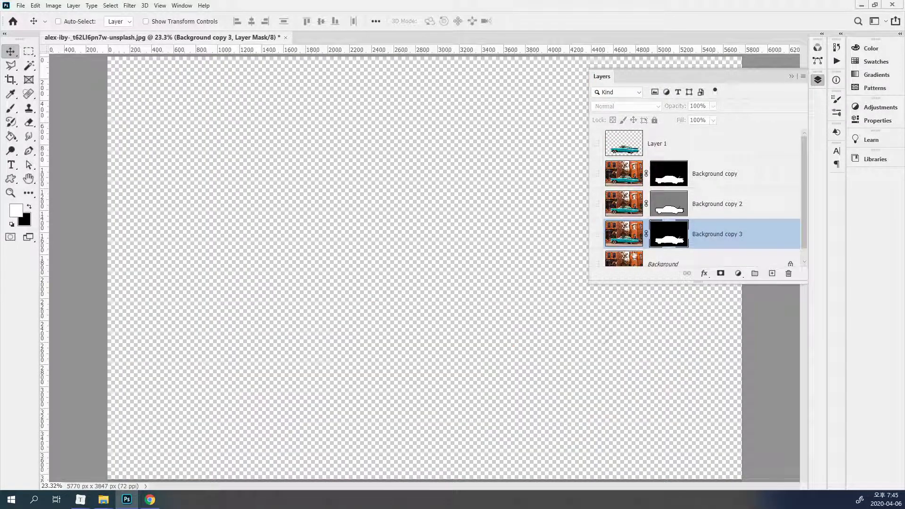
{"action": "left_click", "coordinate": [659, 264]}
{"action": "key", "text": "ctrl+j"}
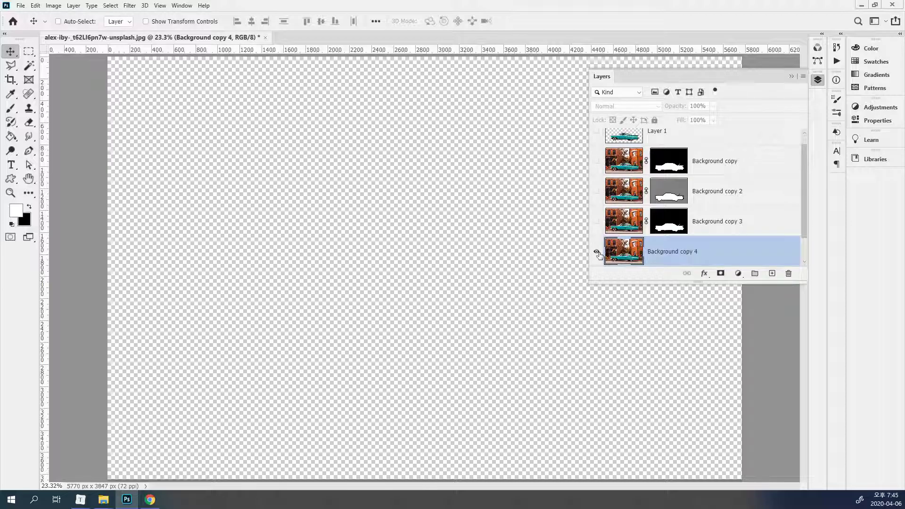
{"action": "left_click", "coordinate": [596, 252]}
Select Path 1 and add it as a vector mask to the Background copy 4 layer
{"action": "left_click", "coordinate": [817, 63]}
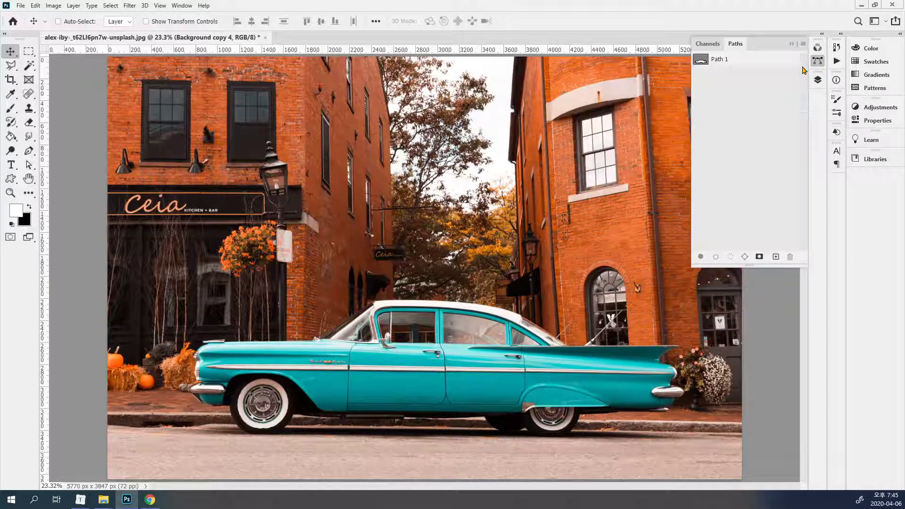
{"action": "left_click", "coordinate": [724, 64]}
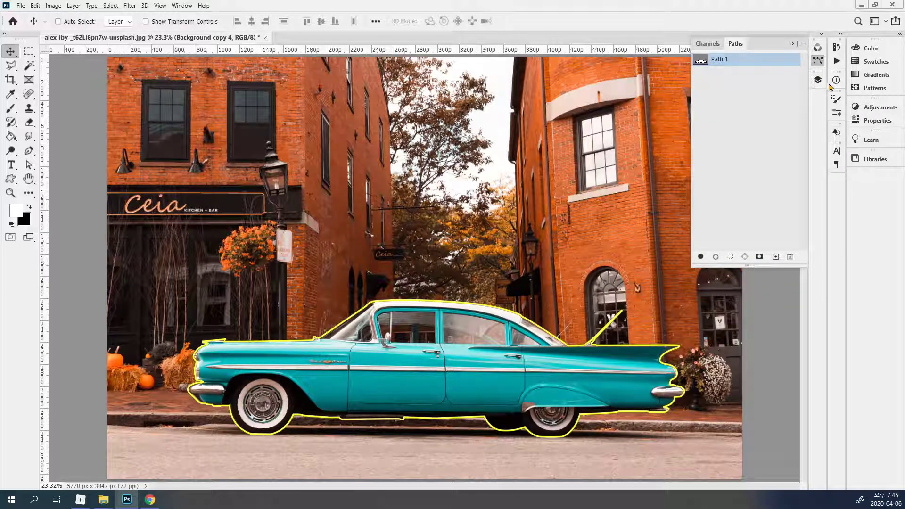
{"action": "left_click", "coordinate": [815, 79]}
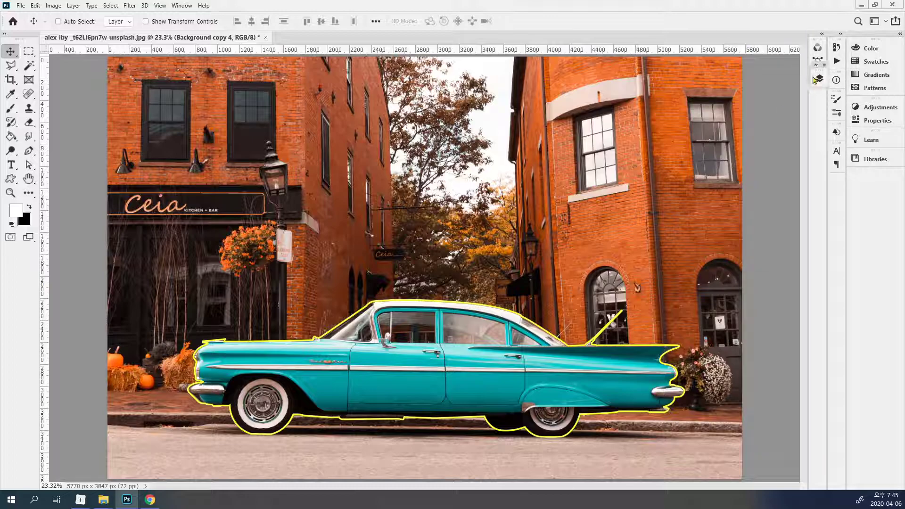
{"action": "left_click", "coordinate": [817, 60]}
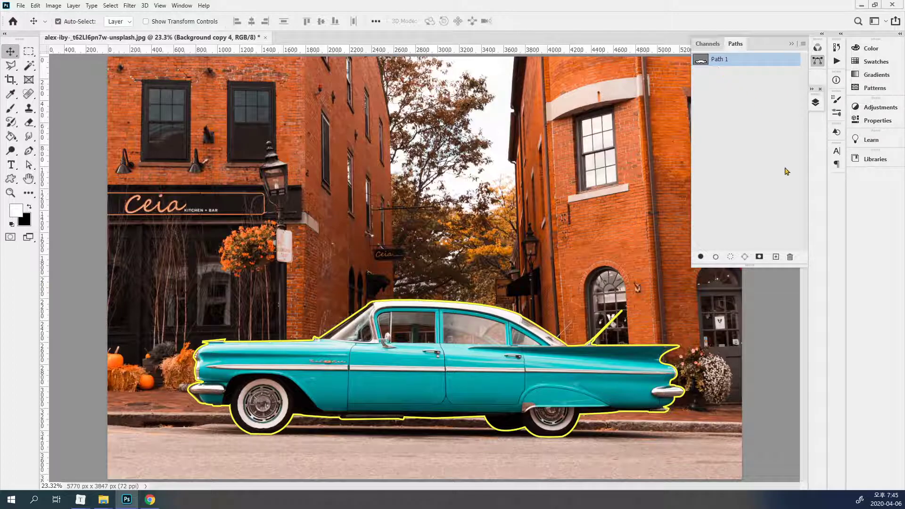
{"action": "left_click", "coordinate": [758, 257]}
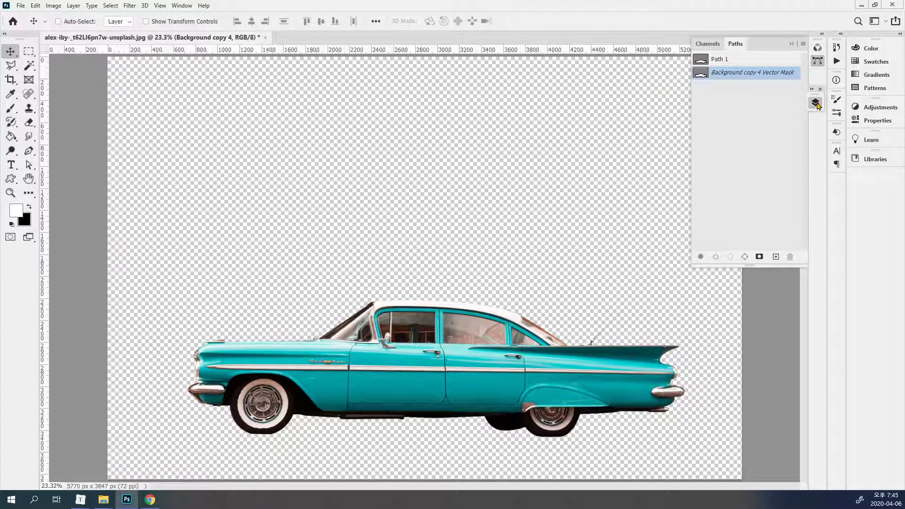
Compare the vector-masked Background copy 4 with the original Background by toggling their visibility, leaving only Background copy 4 shown
{"action": "left_click", "coordinate": [815, 102]}
{"action": "scroll", "coordinate": [743, 273], "scroll_direction": "down", "scroll_amount": 1}
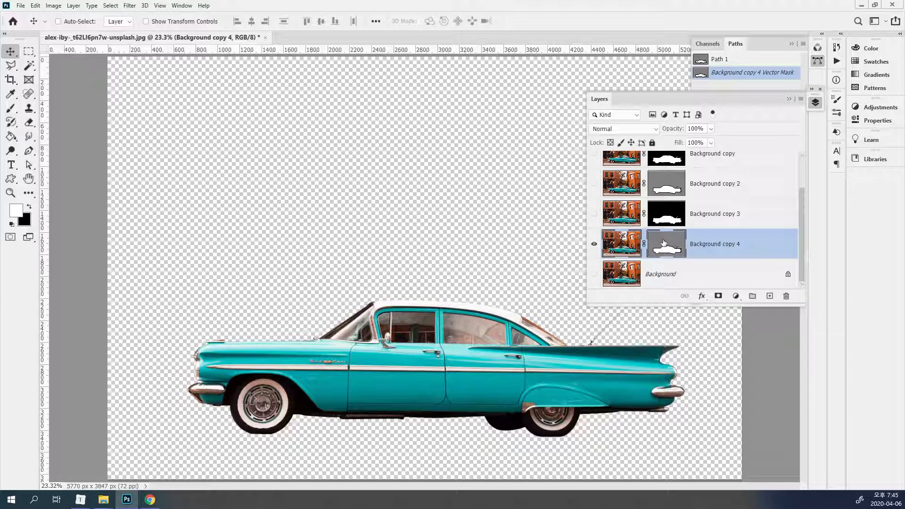
{"action": "left_click", "coordinate": [593, 243]}
{"action": "left_click", "coordinate": [617, 276]}
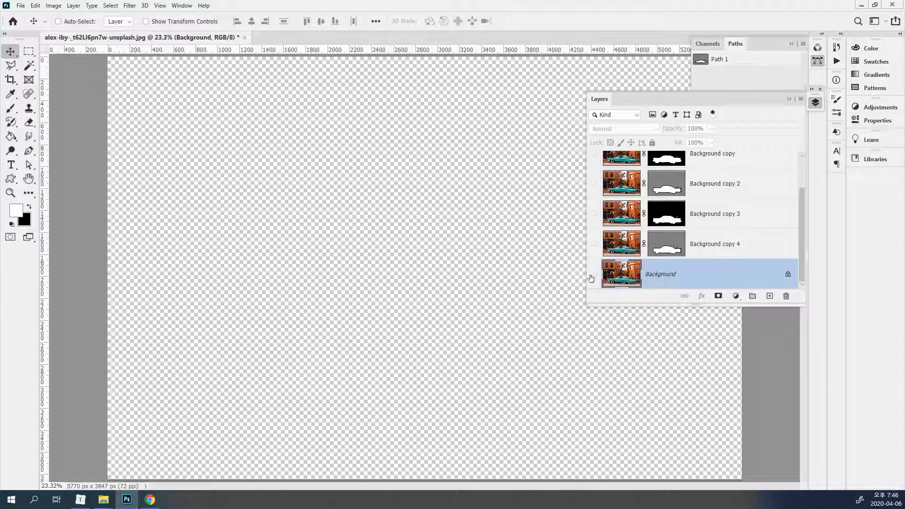
{"action": "left_click", "coordinate": [594, 273]}
{"action": "left_click", "coordinate": [594, 272]}
{"action": "left_click", "coordinate": [594, 244]}
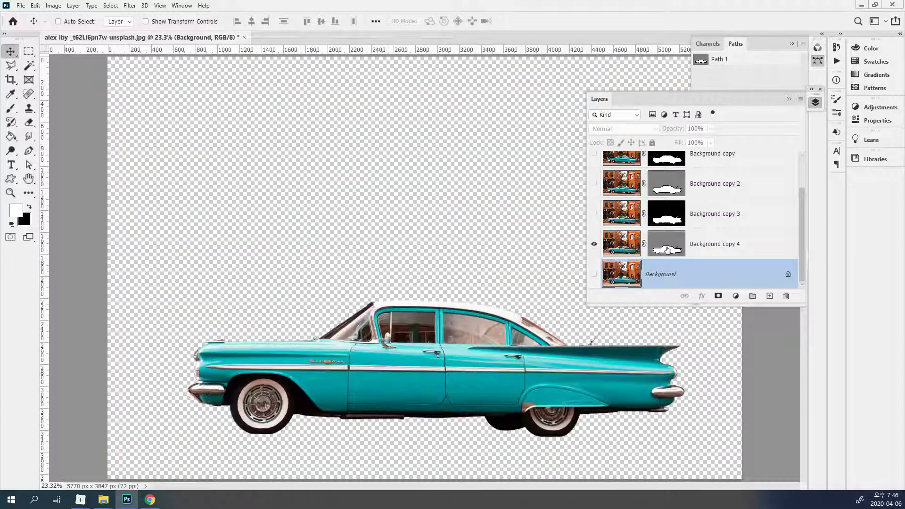
Show Background copy 3 in place of Background copy 4 and select its layer mask for editing at the rear roof
{"action": "left_click", "coordinate": [542, 313], "text": "ctrl"}
{"action": "left_click", "coordinate": [542, 313], "text": "ctrl"}
{"action": "left_click", "coordinate": [543, 318], "text": "ctrl"}
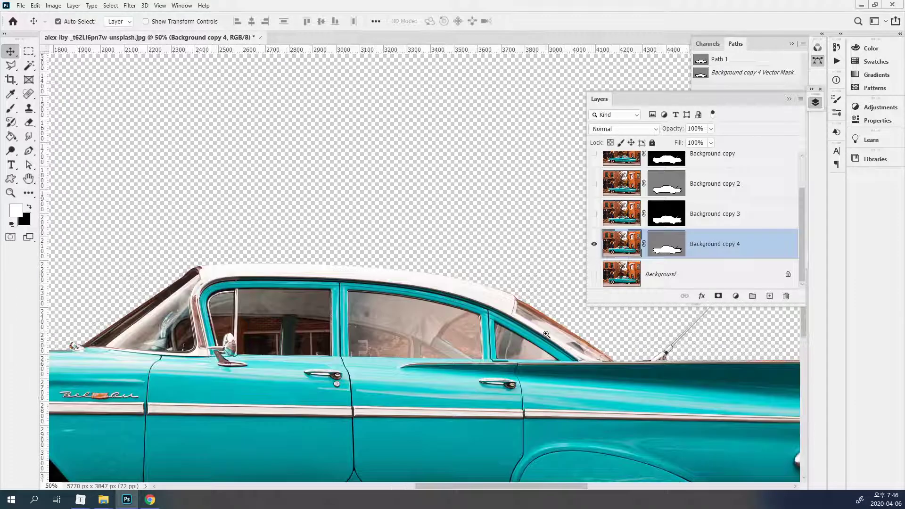
{"action": "left_click", "coordinate": [545, 325], "text": "ctrl"}
{"action": "left_click", "coordinate": [546, 332], "text": "ctrl"}
{"action": "left_click", "coordinate": [546, 335], "text": "ctrl"}
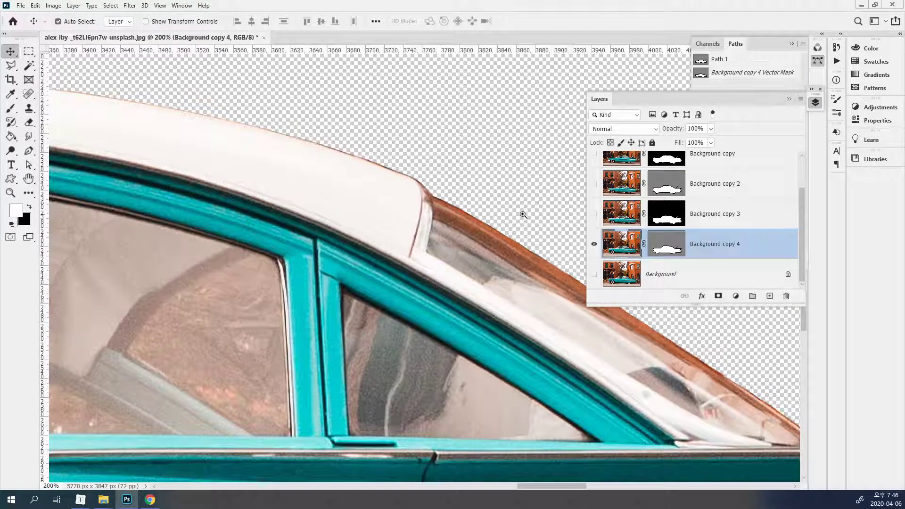
{"action": "left_click", "coordinate": [594, 244]}
{"action": "left_click", "coordinate": [593, 214]}
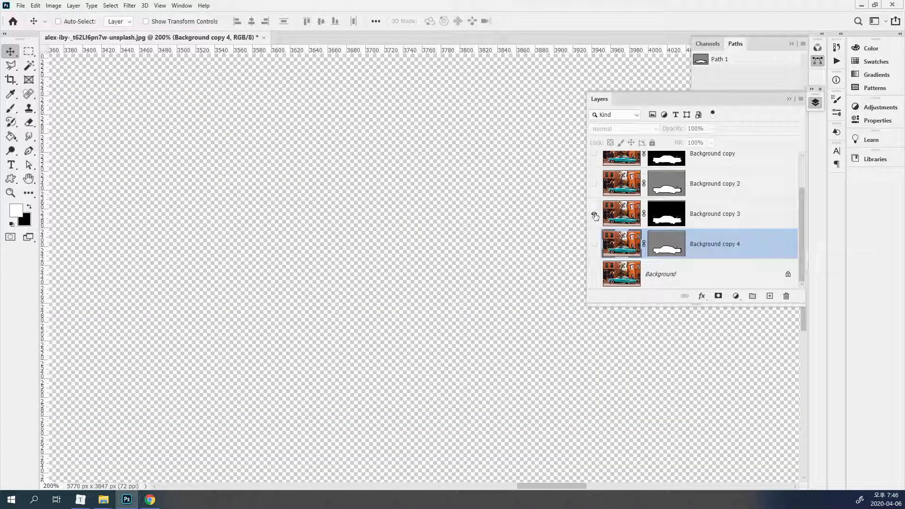
{"action": "left_click", "coordinate": [665, 214]}
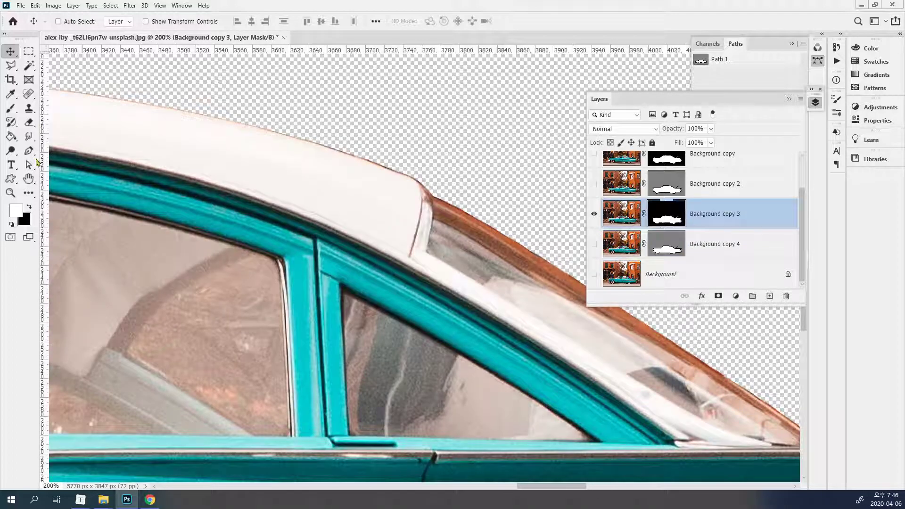
Erase the rear roof area on the Background copy 3 layer mask with a size 175 Eraser, then swap colours and paint it back
{"action": "left_click", "coordinate": [29, 122]}
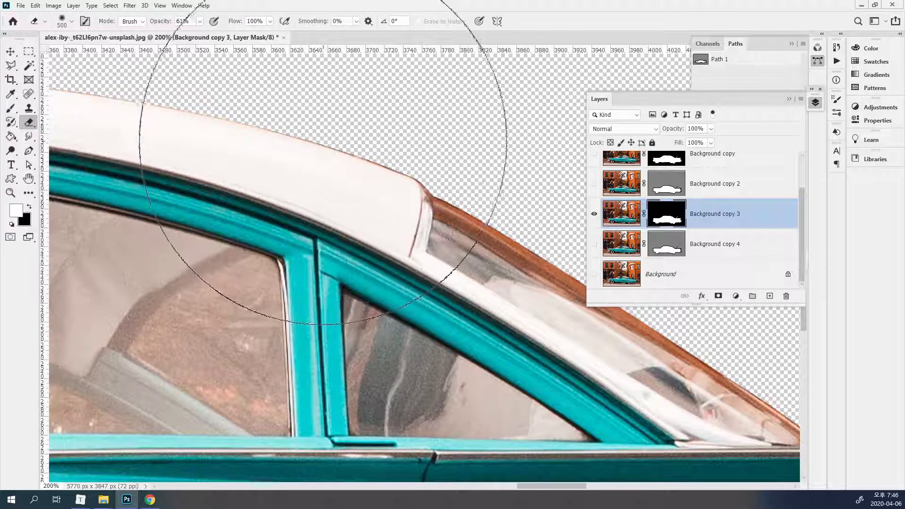
{"action": "key", "text": "bracketleft"}
{"action": "mouse_move", "coordinate": [333, 131]}
{"action": "left_mouse_down"}
{"action": "mouse_move", "coordinate": [358, 171]}
{"action": "mouse_move", "coordinate": [440, 161]}
{"action": "mouse_move", "coordinate": [438, 142]}
{"action": "mouse_move", "coordinate": [291, 226]}
{"action": "left_mouse_up"}
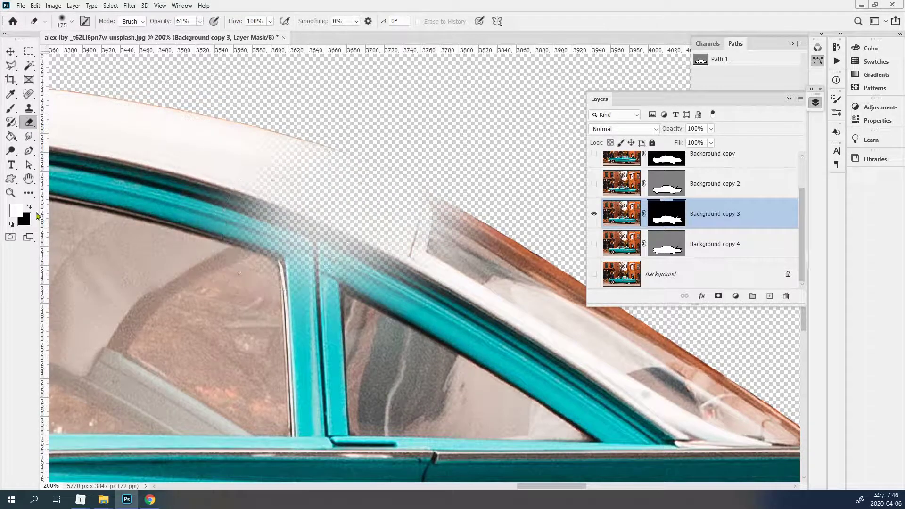
{"action": "key", "text": "x"}
{"action": "mouse_move", "coordinate": [375, 156]}
{"action": "left_mouse_down"}
{"action": "mouse_move", "coordinate": [475, 141]}
{"action": "mouse_move", "coordinate": [478, 125]}
{"action": "mouse_move", "coordinate": [386, 160]}
{"action": "left_mouse_up"}
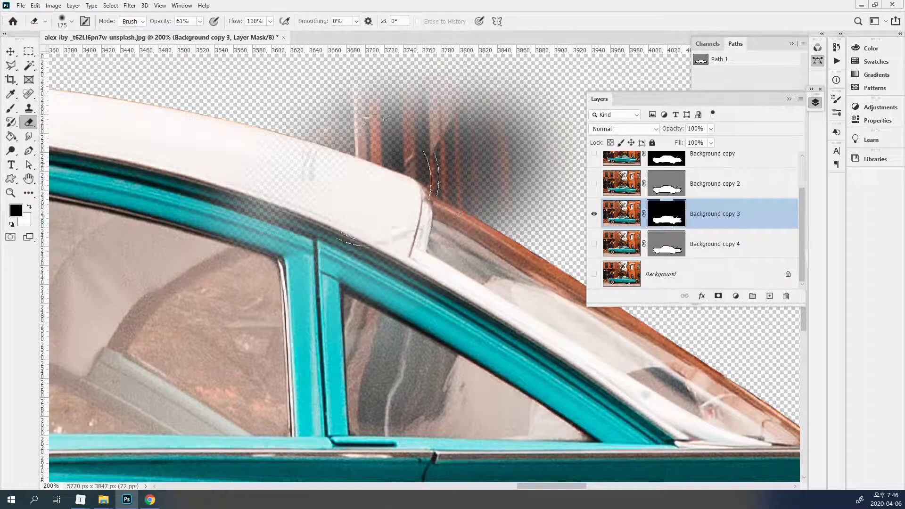
Hide Background copy 3, show Background copy 4 and select its vector mask
{"action": "left_click", "coordinate": [593, 213]}
{"action": "left_click", "coordinate": [594, 243]}
{"action": "left_click", "coordinate": [668, 246]}
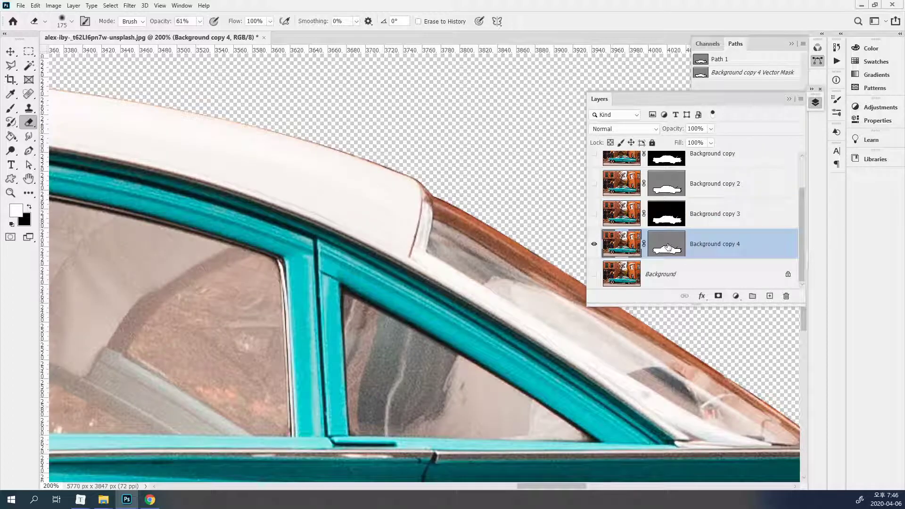
Try erasing the rear roof on Background copy 4 with its vector mask selected, and undo the strokes
{"action": "key", "text": "x"}
{"action": "mouse_move", "coordinate": [438, 183]}
{"action": "left_mouse_down"}
{"action": "mouse_move", "coordinate": [414, 156]}
{"action": "mouse_move", "coordinate": [422, 175]}
{"action": "mouse_move", "coordinate": [438, 172]}
{"action": "mouse_move", "coordinate": [370, 172]}
{"action": "mouse_move", "coordinate": [414, 172]}
{"action": "left_mouse_up"}
{"action": "mouse_move", "coordinate": [384, 212]}
{"action": "left_mouse_down"}
{"action": "mouse_move", "coordinate": [359, 254]}
{"action": "mouse_move", "coordinate": [428, 137]}
{"action": "mouse_move", "coordinate": [412, 182]}
{"action": "mouse_move", "coordinate": [327, 208]}
{"action": "mouse_move", "coordinate": [438, 255]}
{"action": "left_mouse_up"}
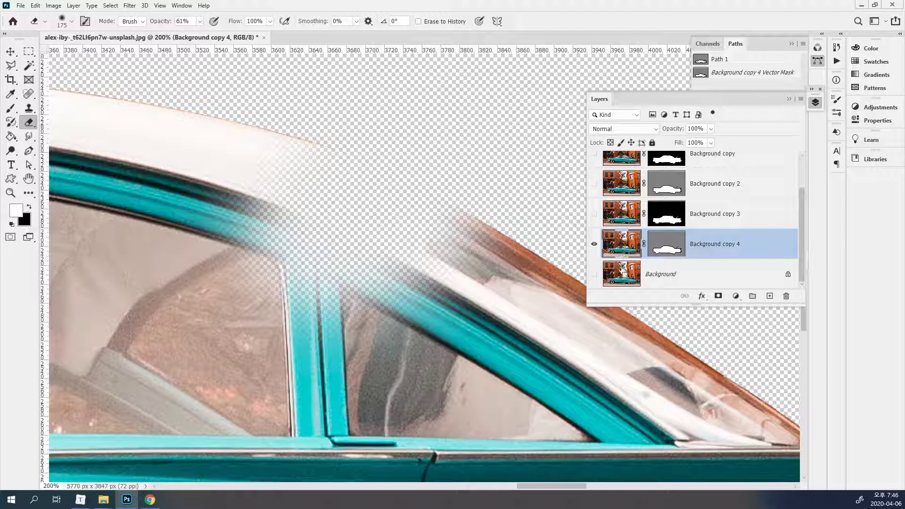
{"action": "key", "text": "ctrl+z"}
{"action": "key", "text": "ctrl+z"}
{"action": "key", "text": "ctrl+z"}
Compare the rear roof on Background copy 3 and Background copy 4 by showing one layer at a time
{"action": "left_click", "coordinate": [594, 214], "text": "alt"}
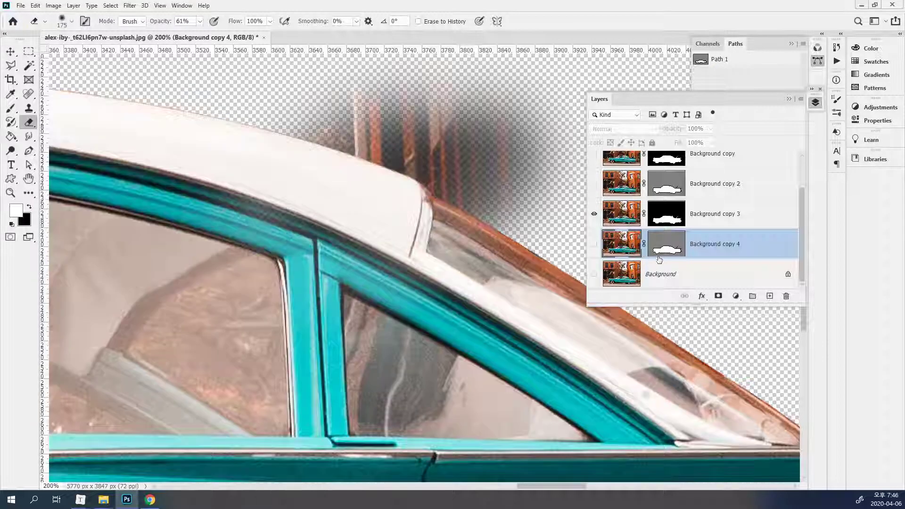
{"action": "left_click", "coordinate": [594, 213]}
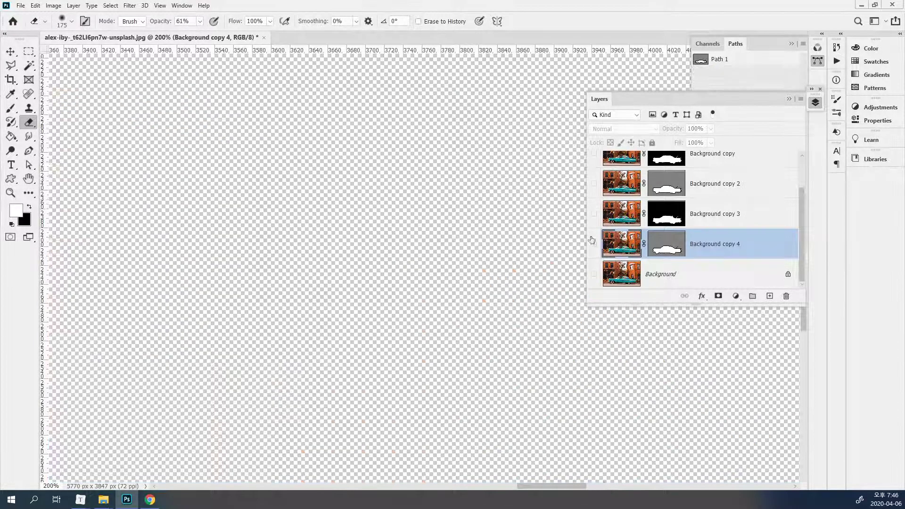
{"action": "left_click", "coordinate": [594, 244]}
Activate the Background copy 4 vector mask and pull a rear roof handle and anchor point outward with the Direct Selection tool
{"action": "left_click", "coordinate": [674, 250]}
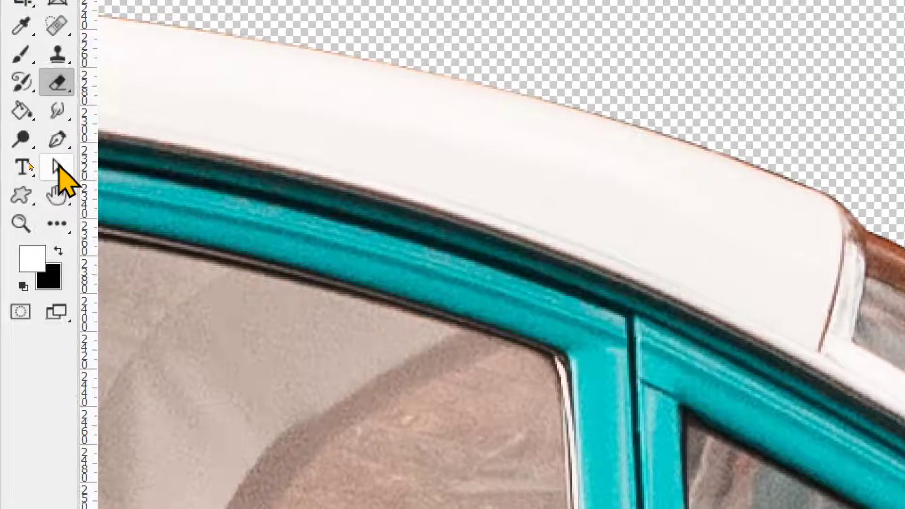
{"action": "left_click", "coordinate": [58, 166]}
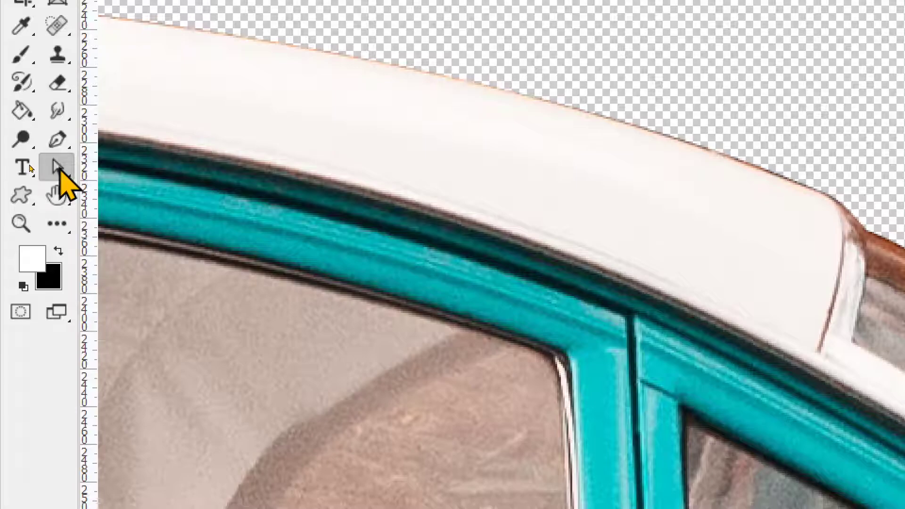
{"action": "right_click", "coordinate": [59, 166]}
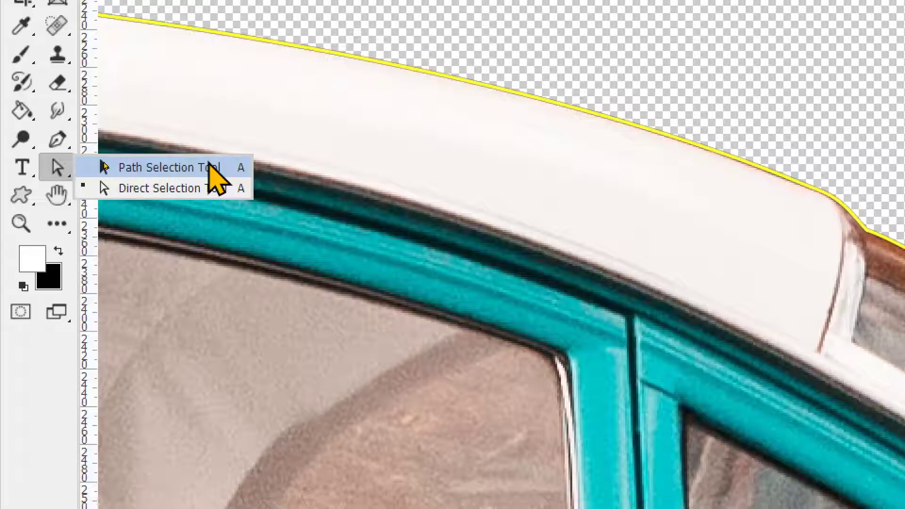
{"action": "left_click", "coordinate": [111, 189]}
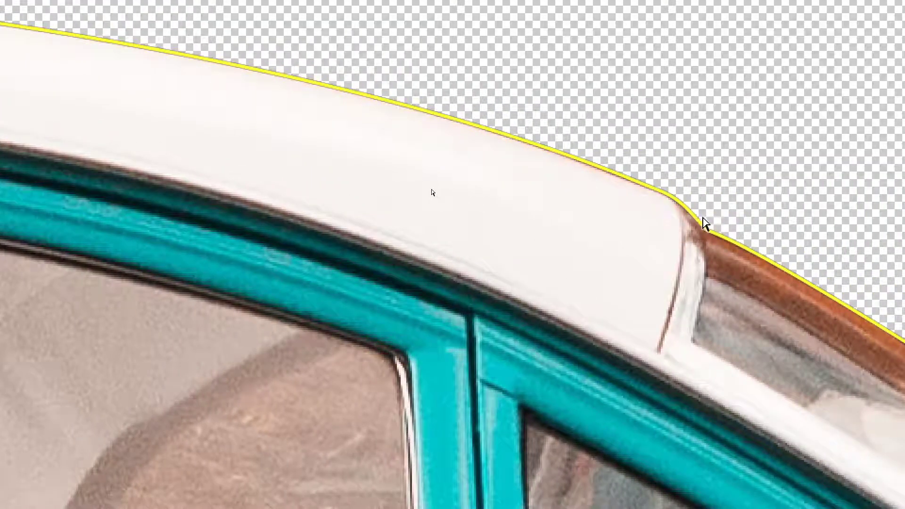
{"action": "left_click", "coordinate": [707, 228]}
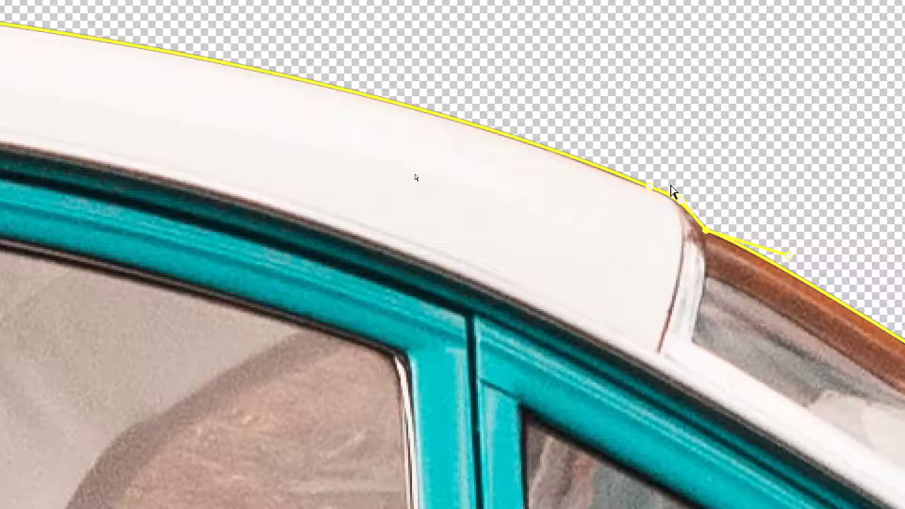
{"action": "left_click", "coordinate": [648, 187]}
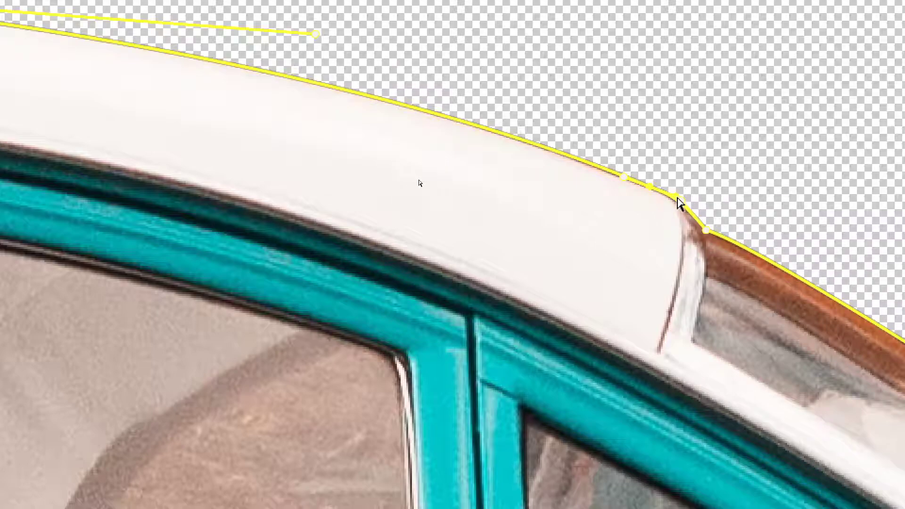
{"action": "left_click_drag", "start_coordinate": [679, 201], "coordinate": [676, 49]}
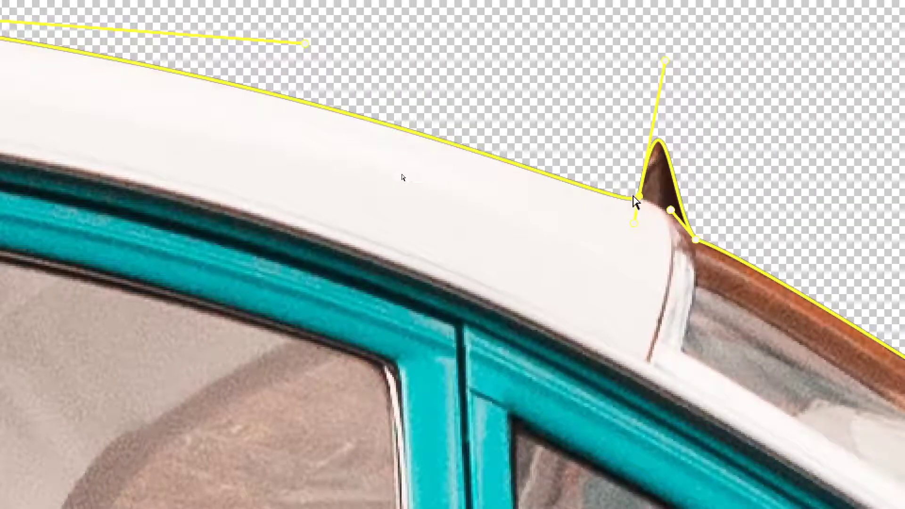
{"action": "left_click_drag", "start_coordinate": [636, 194], "coordinate": [475, 74]}
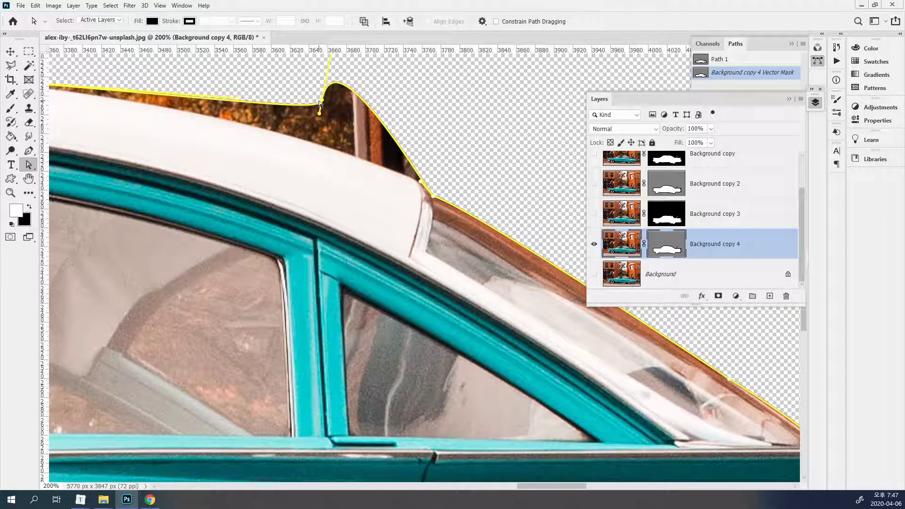
Move the displaced anchor point back onto the roof edge and adjust its handles so the vector mask follows the roofline
{"action": "left_click_drag", "start_coordinate": [321, 103], "coordinate": [320, 141]}
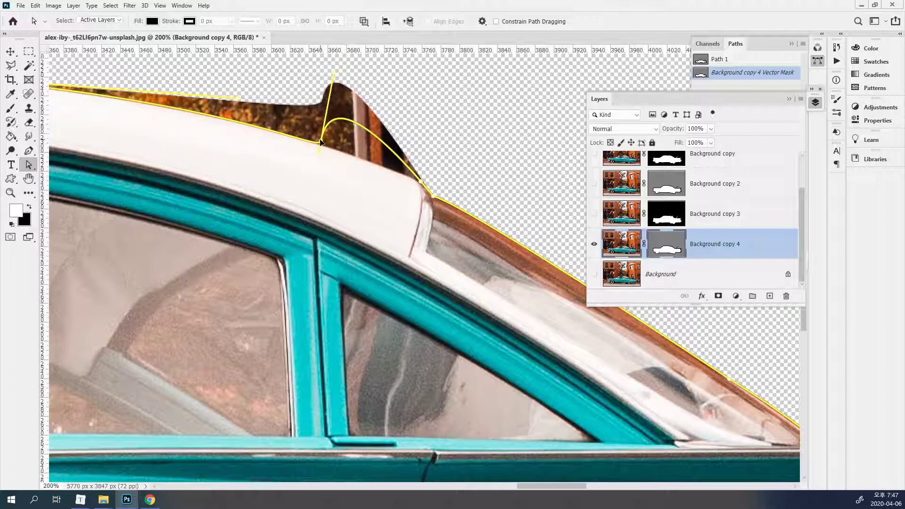
{"action": "left_click_drag", "start_coordinate": [373, 84], "coordinate": [336, 105]}
{"action": "left_click", "coordinate": [360, 126]}
{"action": "left_click", "coordinate": [349, 123]}
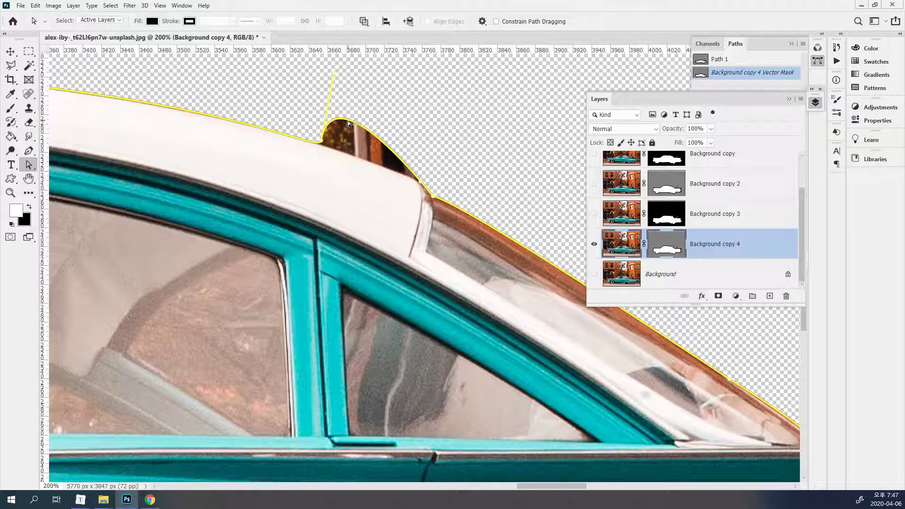
{"action": "left_click_drag", "start_coordinate": [334, 74], "coordinate": [384, 164]}
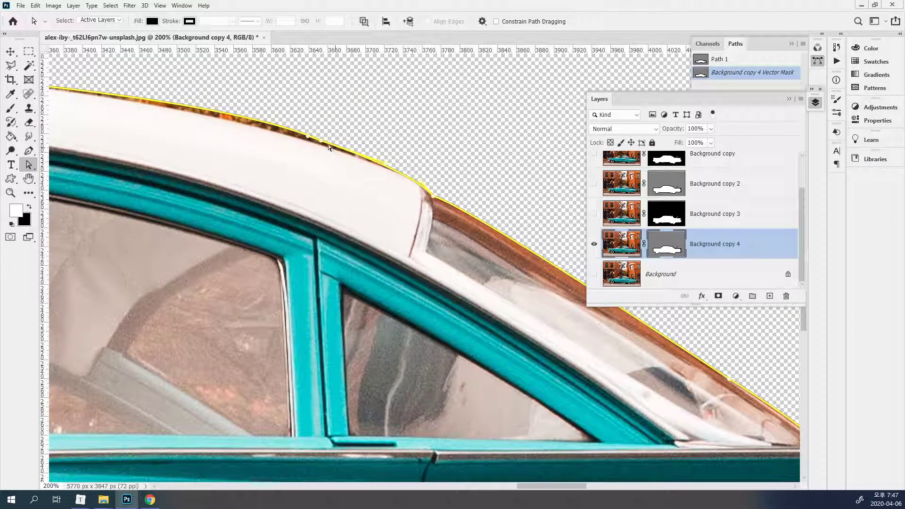
{"action": "left_click_drag", "start_coordinate": [321, 145], "coordinate": [200, 96]}
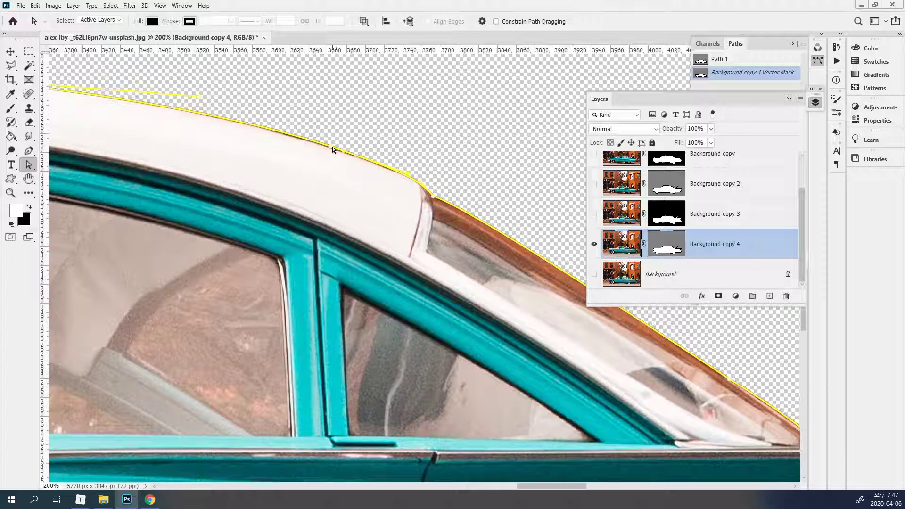
{"action": "mouse_move", "coordinate": [333, 150]}
{"action": "left_mouse_down"}
{"action": "mouse_move", "coordinate": [325, 145]}
{"action": "mouse_move", "coordinate": [333, 153]}
{"action": "left_mouse_up"}
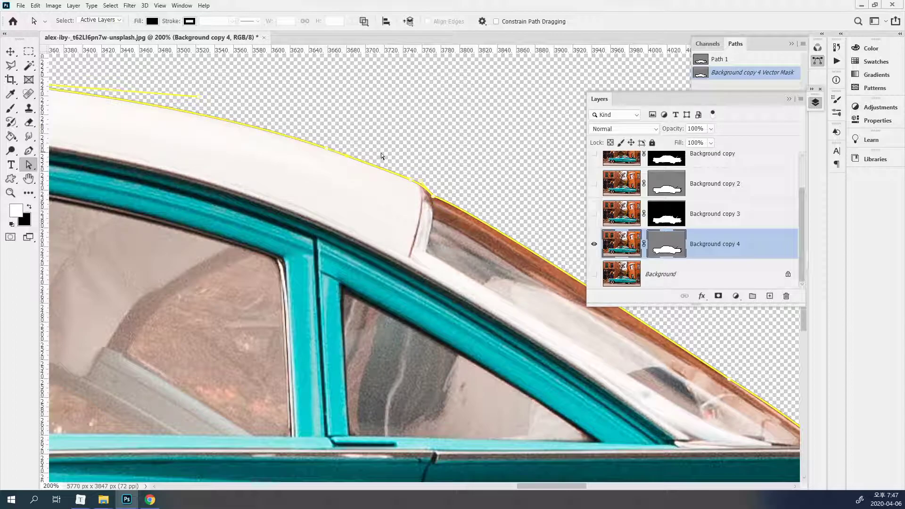
Compare the Background copy 3 layer mask with the Background copy 4 vector mask by selecting each in turn
{"action": "left_click", "coordinate": [682, 244]}
{"action": "left_click", "coordinate": [709, 265]}
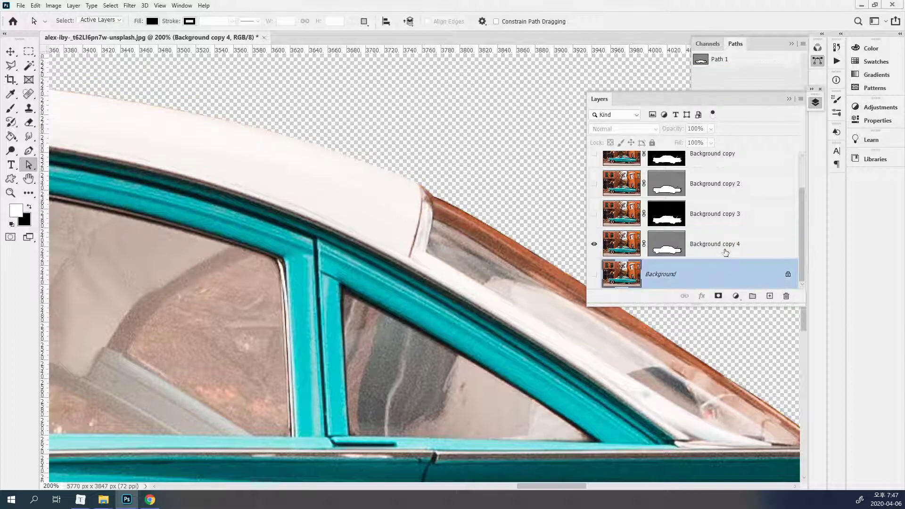
{"action": "left_click", "coordinate": [711, 254]}
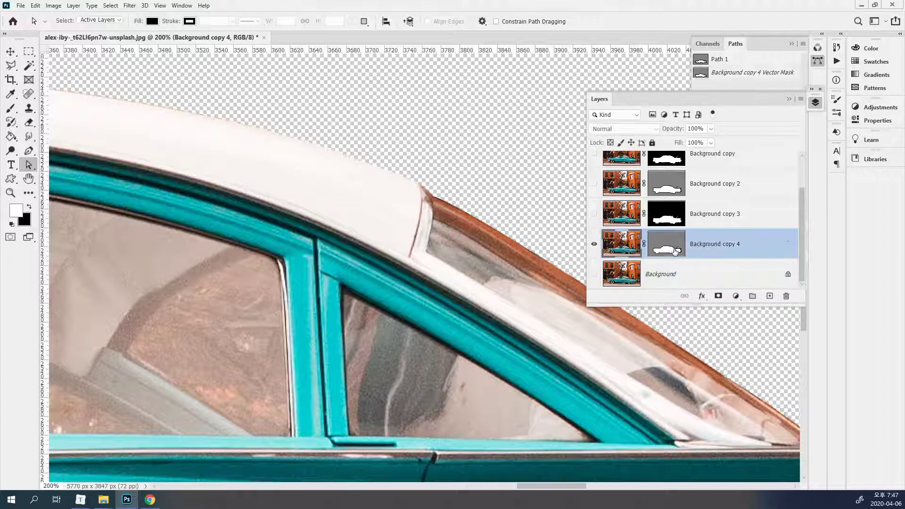
{"action": "left_click", "coordinate": [673, 218]}
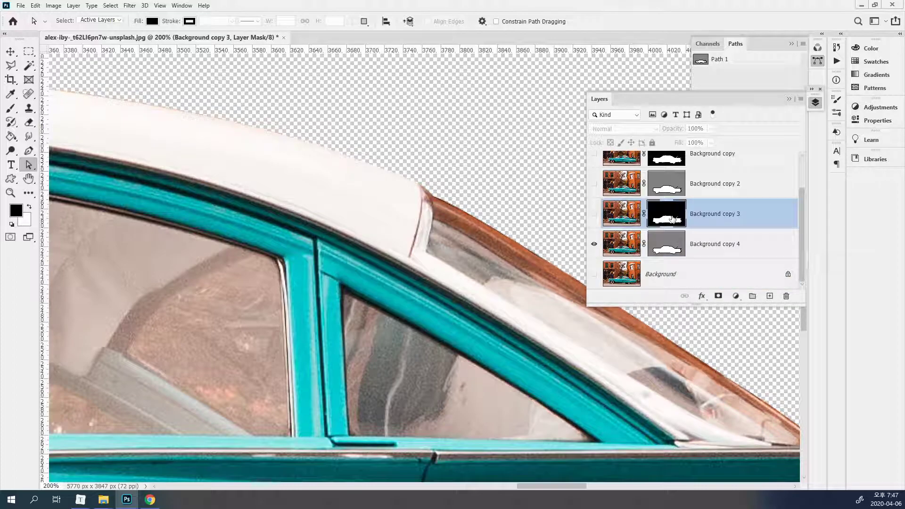
{"action": "left_click", "coordinate": [676, 246]}
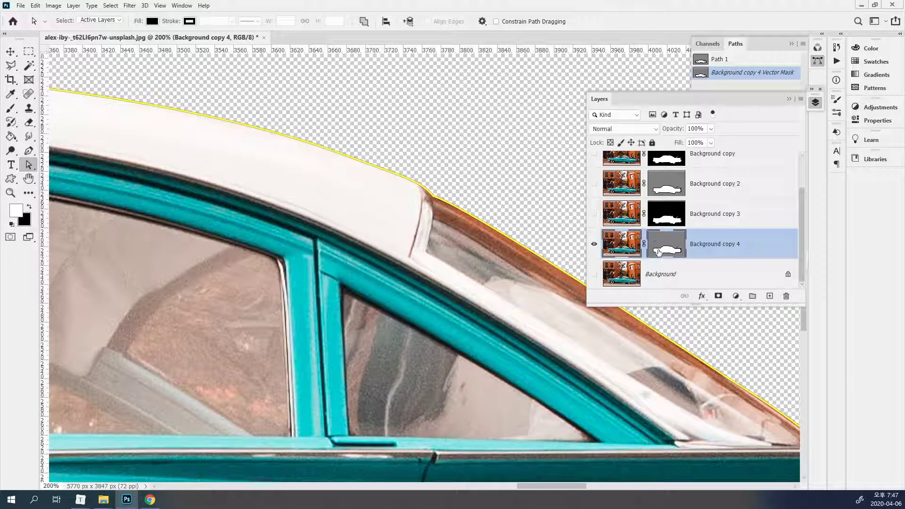
{"action": "left_click", "coordinate": [679, 215]}
{"action": "left_click", "coordinate": [679, 237]}
Review the full layer list and saved paths with the whole car in view, keeping Background copy 4 selected
{"action": "left_click_drag", "start_coordinate": [685, 305], "coordinate": [686, 367]}
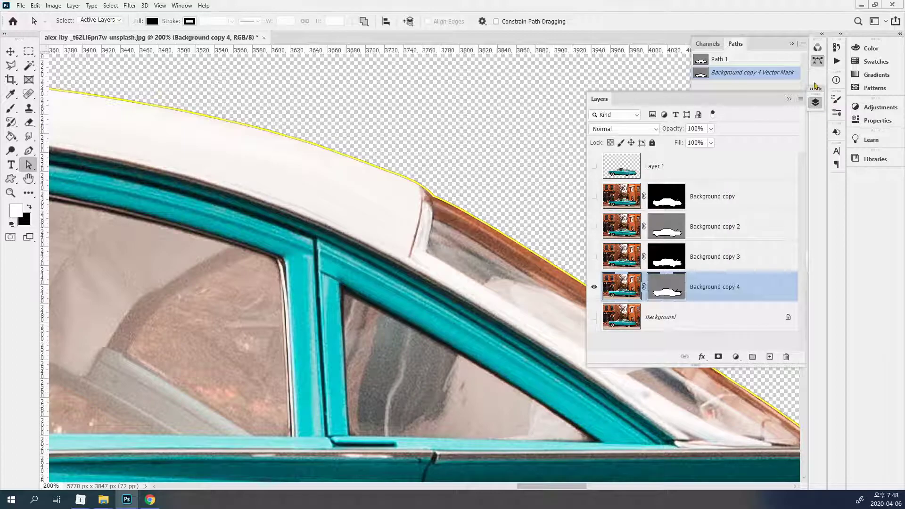
{"action": "left_click", "coordinate": [816, 62]}
{"action": "left_click", "coordinate": [817, 63]}
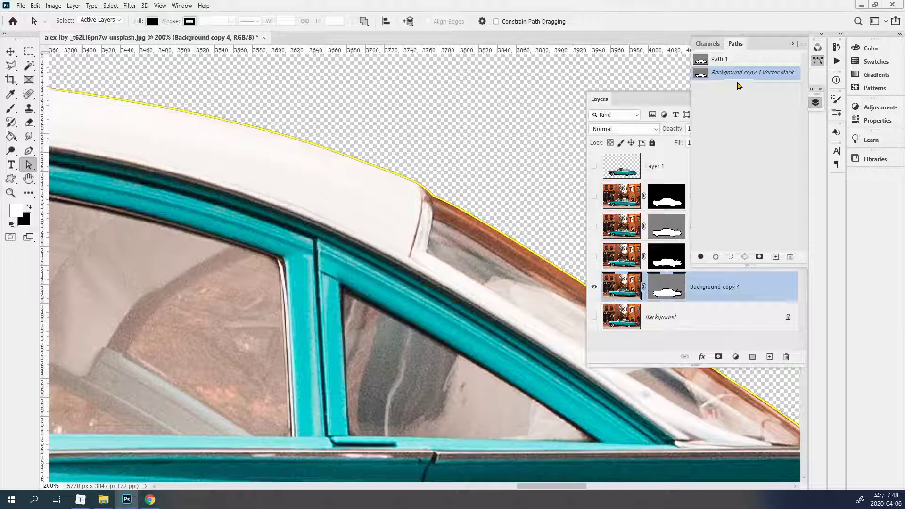
{"action": "key", "text": "ctrl+0"}
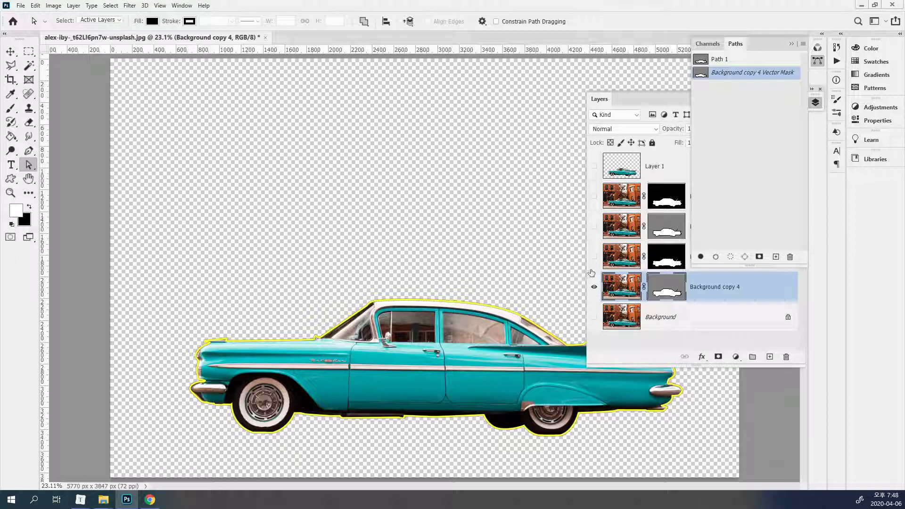
{"action": "left_click", "coordinate": [754, 339]}
{"action": "left_click", "coordinate": [716, 287]}
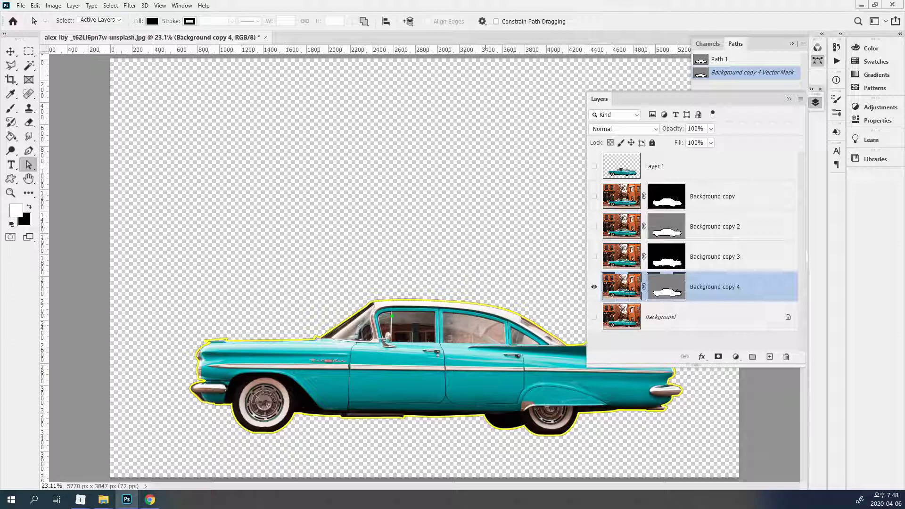
{"action": "mouse_move", "coordinate": [196, 300]}
{"action": "left_mouse_down"}
{"action": "mouse_move", "coordinate": [327, 299]}
{"action": "mouse_move", "coordinate": [216, 310]}
{"action": "mouse_move", "coordinate": [319, 310]}
{"action": "left_mouse_up"}
{"action": "left_click_drag", "start_coordinate": [220, 324], "coordinate": [299, 324]}
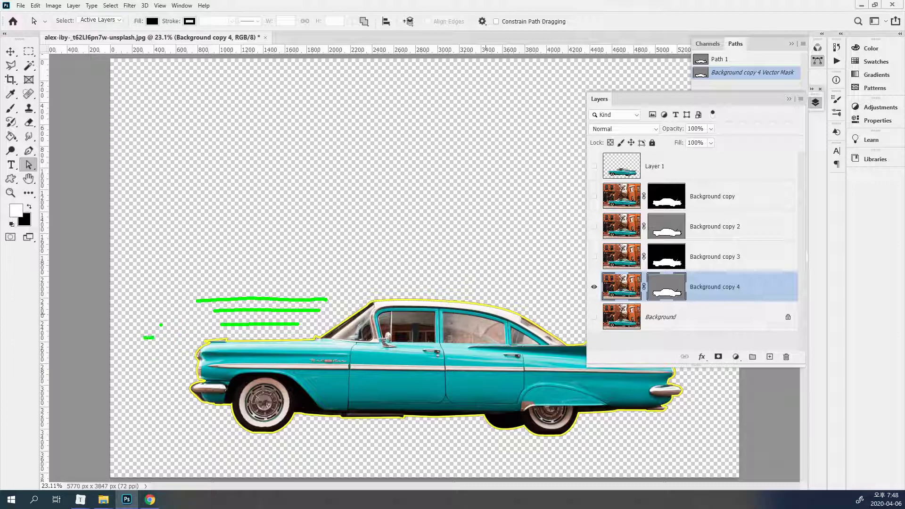
{"action": "left_click_drag", "start_coordinate": [154, 337], "coordinate": [180, 338]}
{"action": "mouse_move", "coordinate": [139, 352]}
{"action": "left_mouse_down"}
{"action": "mouse_move", "coordinate": [169, 353]}
{"action": "mouse_move", "coordinate": [185, 404]}
{"action": "mouse_move", "coordinate": [206, 432]}
{"action": "left_mouse_up"}
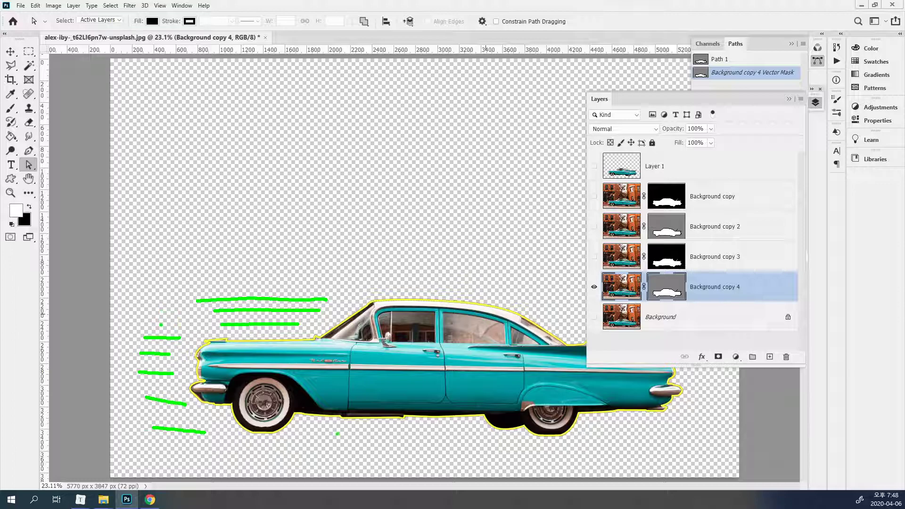
{"action": "left_click_drag", "start_coordinate": [327, 430], "coordinate": [447, 431]}
{"action": "left_click_drag", "start_coordinate": [365, 449], "coordinate": [516, 458]}
{"action": "left_click_drag", "start_coordinate": [605, 425], "coordinate": [698, 427]}
{"action": "left_click_drag", "start_coordinate": [637, 444], "coordinate": [723, 451]}
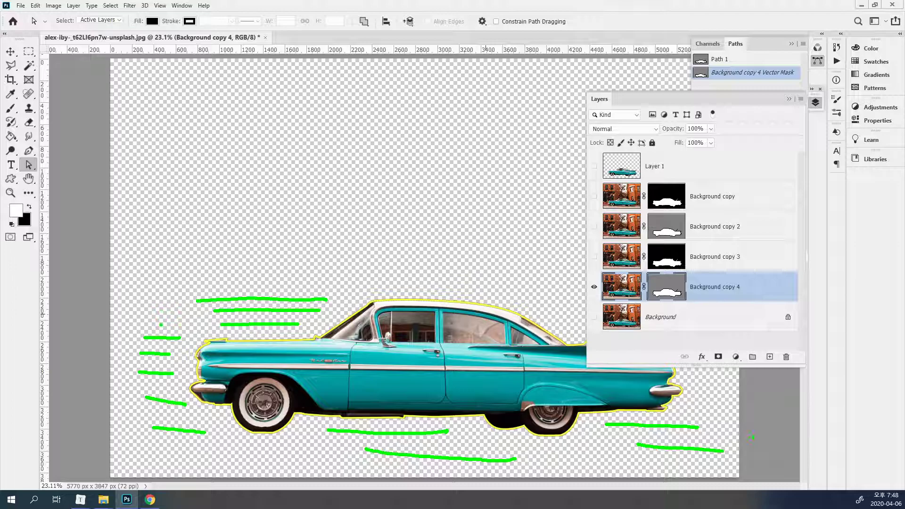
{"action": "key", "text": "Escape"}
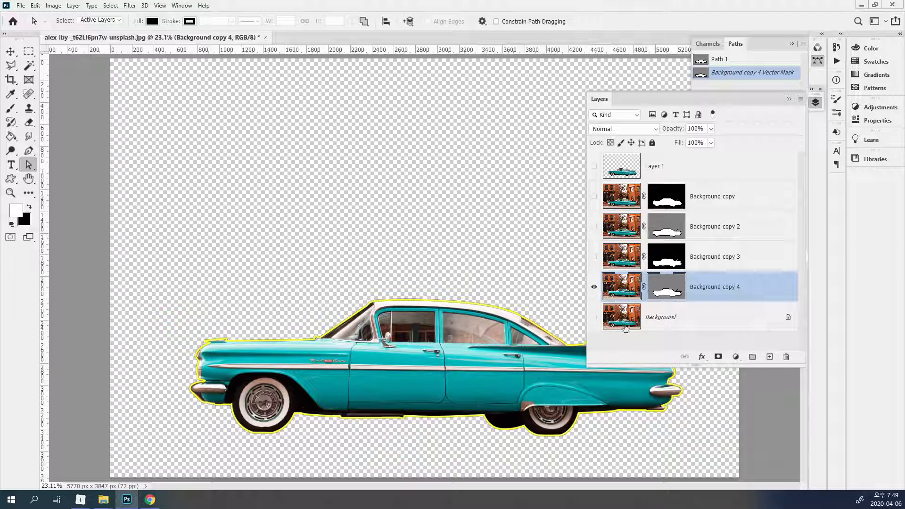
Delete all four masked duplicates, Background copy through Background copy 4, keeping Layer 1 and the Background layer
{"action": "key", "text": "v"}
{"action": "left_click", "coordinate": [729, 291]}
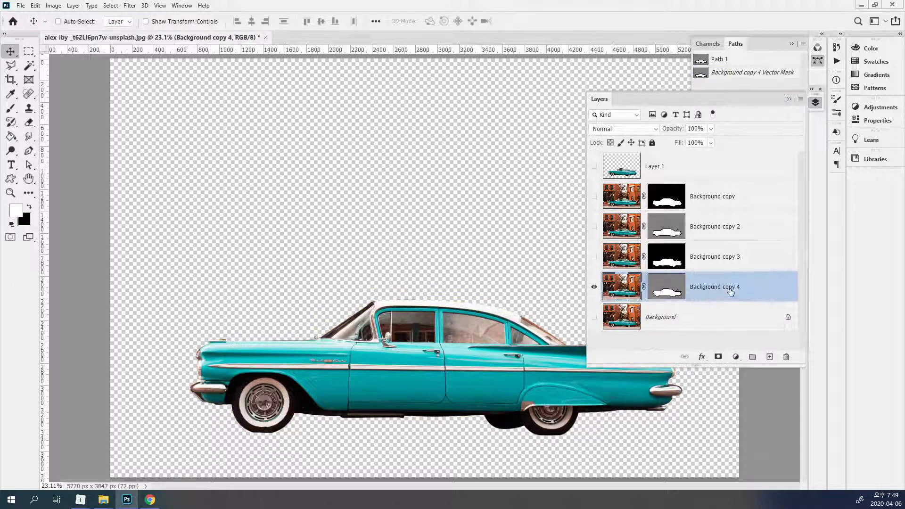
{"action": "left_click", "coordinate": [675, 199]}
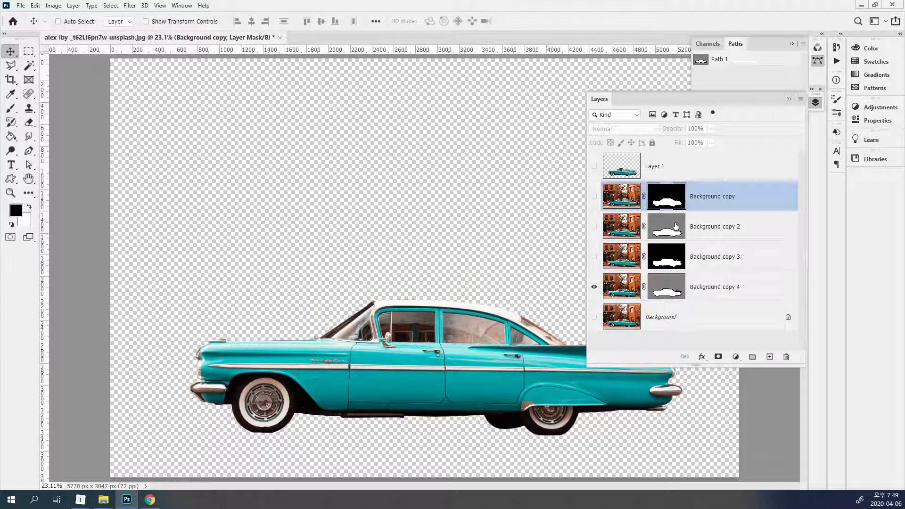
{"action": "left_click", "coordinate": [704, 229]}
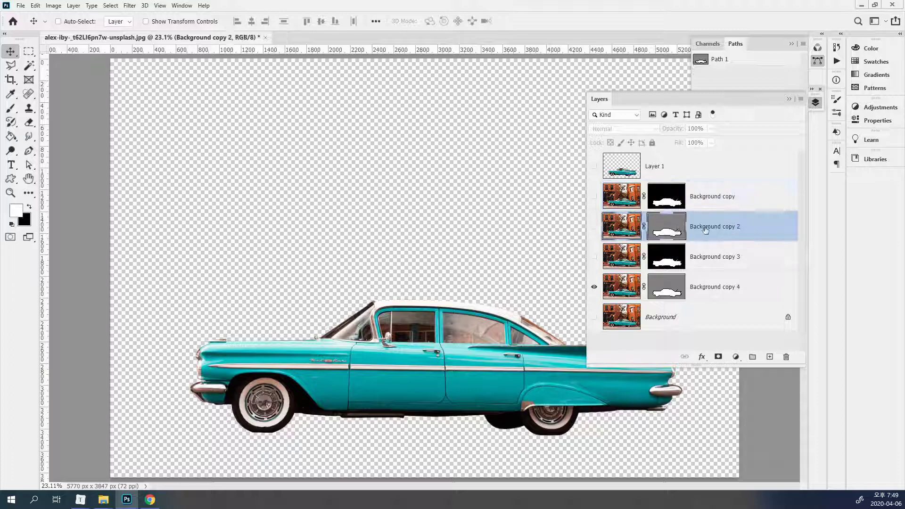
{"action": "left_click", "coordinate": [720, 203], "text": "shift"}
{"action": "key", "text": "Delete"}
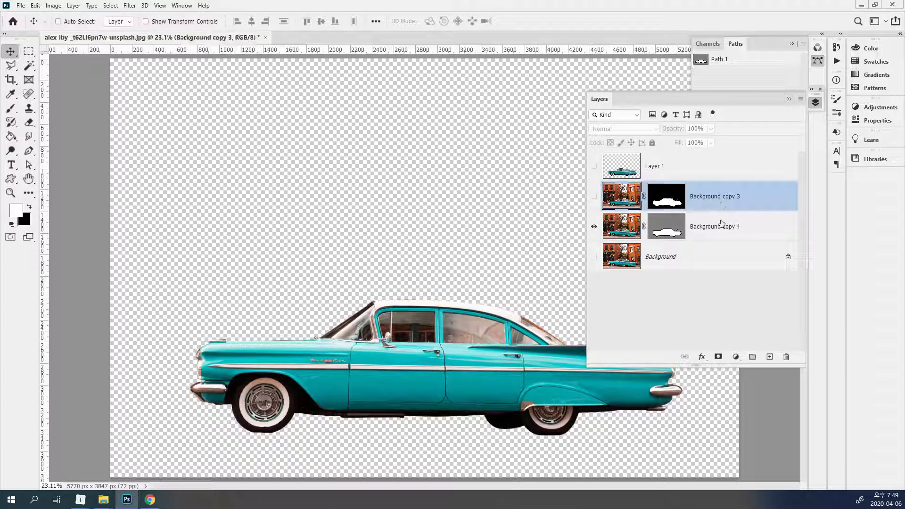
{"action": "key", "text": "Delete"}
{"action": "key", "text": "Delete"}
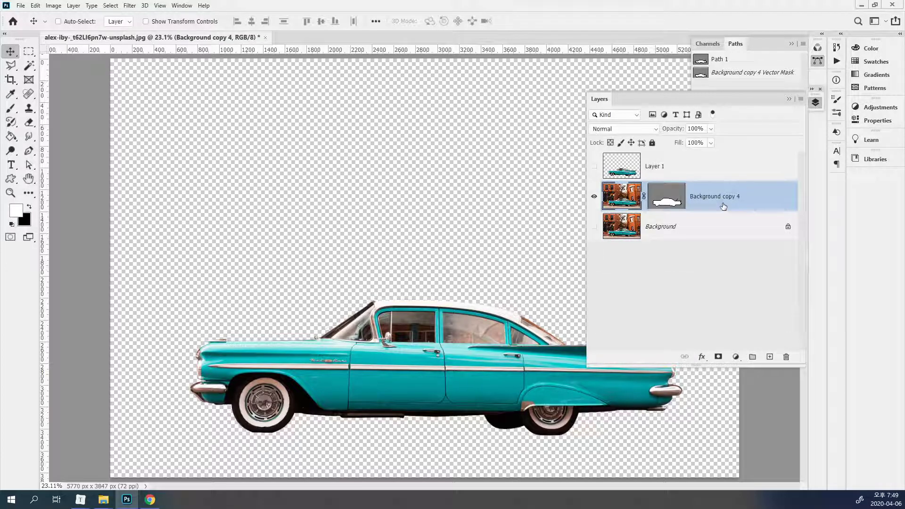
Duplicate the Background layer, show the copy, and add a layer mask to it from a selection loaded from Path 1
{"action": "key", "text": "ctrl+j"}
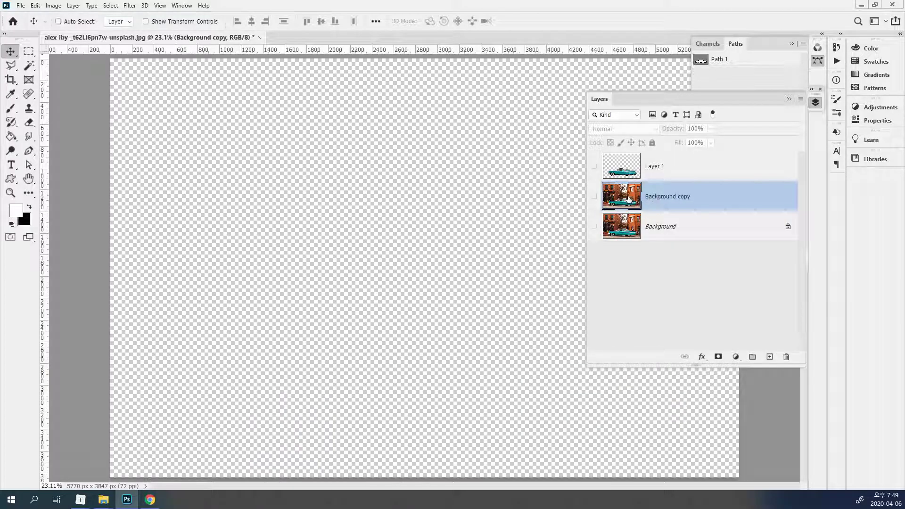
{"action": "left_click", "coordinate": [594, 196]}
{"action": "left_click", "coordinate": [729, 88]}
{"action": "left_click", "coordinate": [700, 59], "text": "ctrl"}
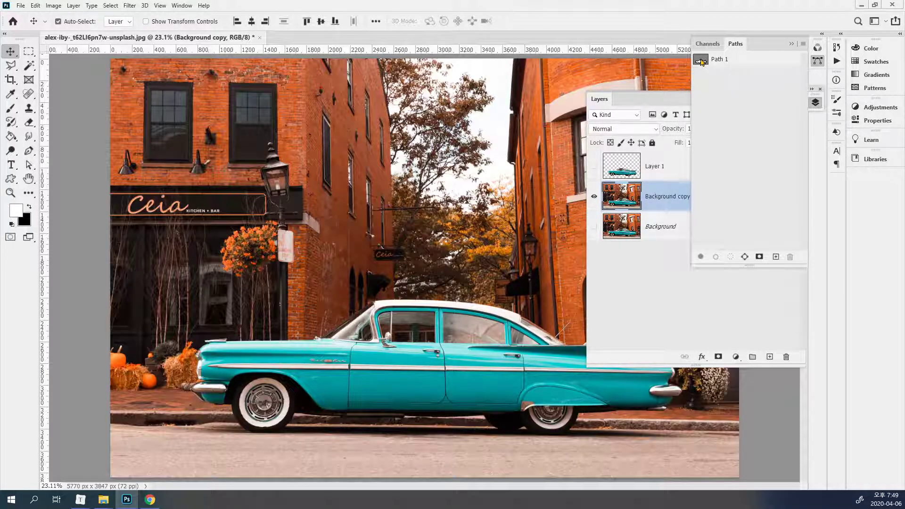
{"action": "left_click", "coordinate": [664, 183]}
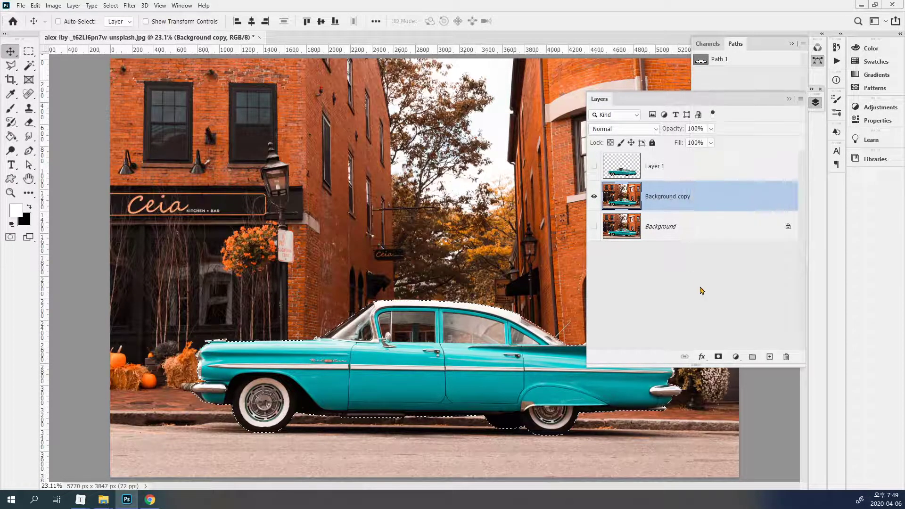
{"action": "left_click", "coordinate": [718, 357]}
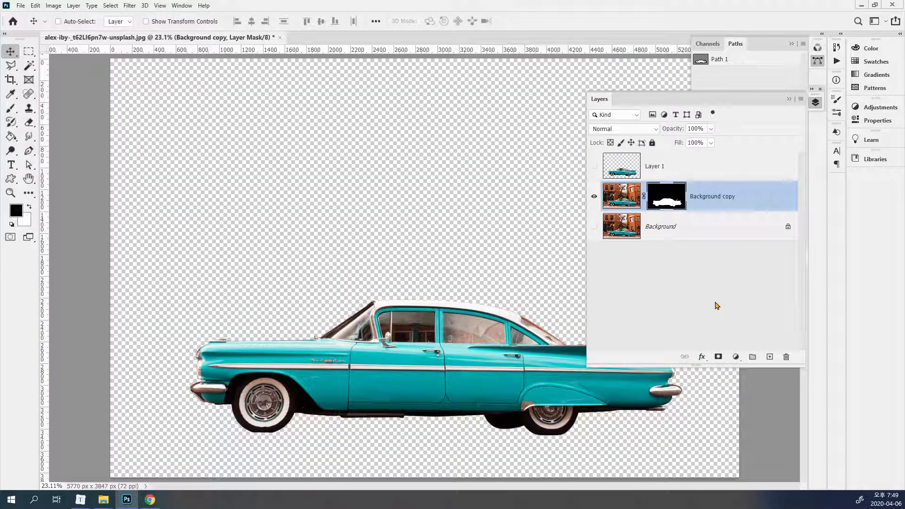
Hide the masked Background copy and duplicate the Background layer as a second visible, unmasked copy
{"action": "left_click", "coordinate": [594, 196]}
{"action": "left_click", "coordinate": [618, 227]}
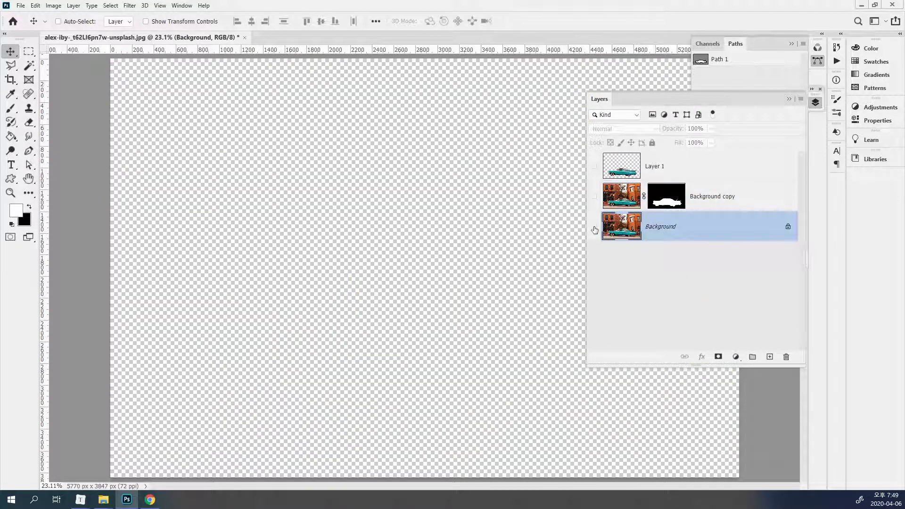
{"action": "left_click", "coordinate": [594, 226]}
{"action": "key", "text": "ctrl+j"}
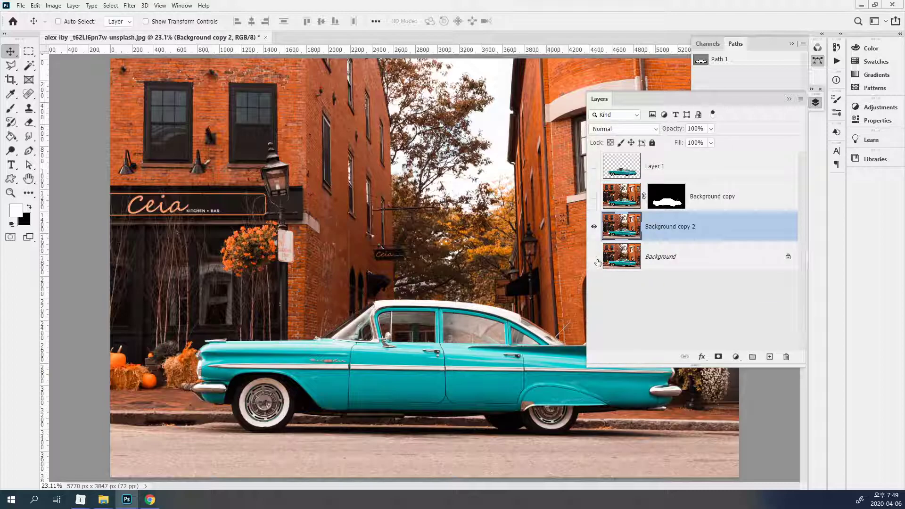
Activate Path 1 and clear the layer selection to check whether a mask can be added without a selected layer
{"action": "left_click", "coordinate": [735, 85]}
{"action": "left_click", "coordinate": [719, 58]}
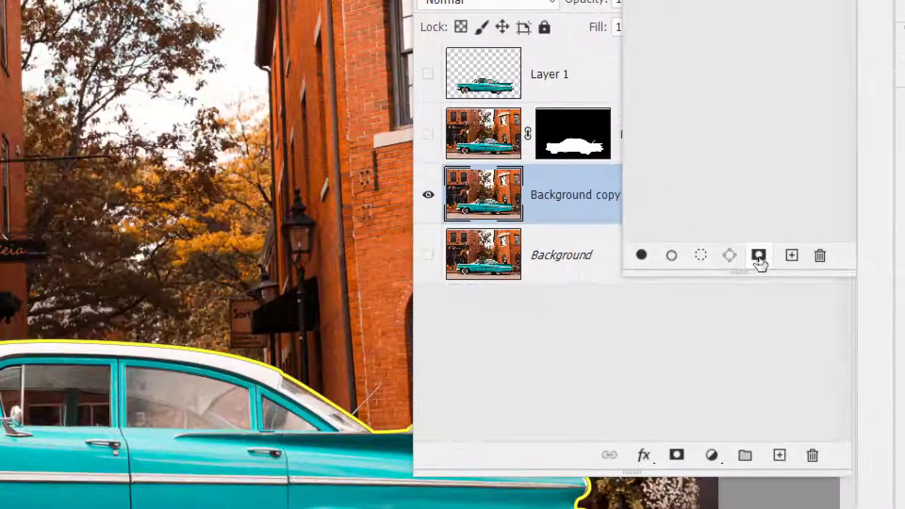
{"action": "left_click", "coordinate": [744, 284]}
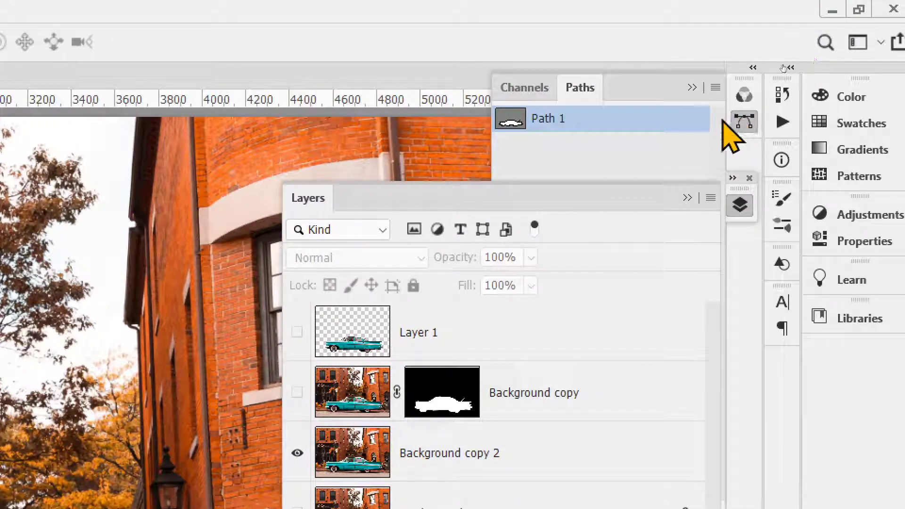
{"action": "left_click", "coordinate": [618, 166]}
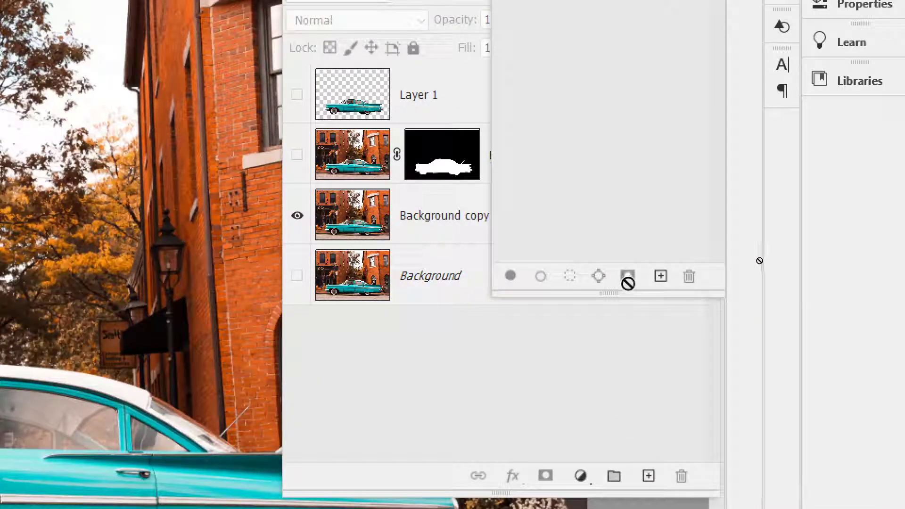
{"action": "left_click", "coordinate": [567, 448]}
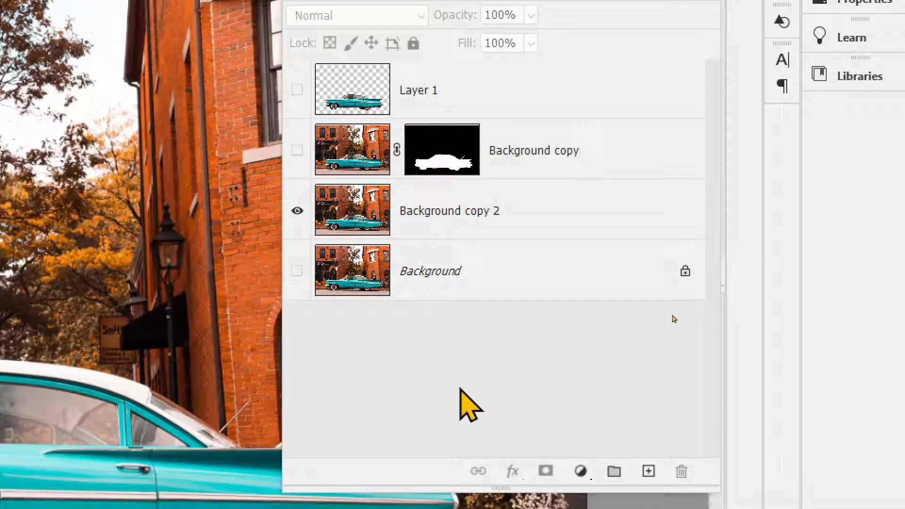
Select Background copy 2 and Path 1, and add an empty layer mask plus a vector mask made from the path
{"action": "left_click", "coordinate": [494, 219]}
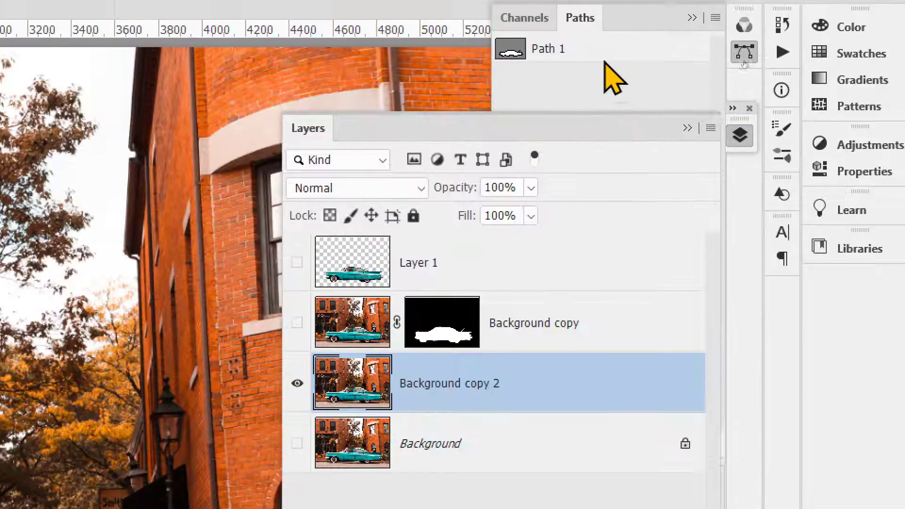
{"action": "left_click", "coordinate": [613, 77]}
{"action": "left_click", "coordinate": [596, 61]}
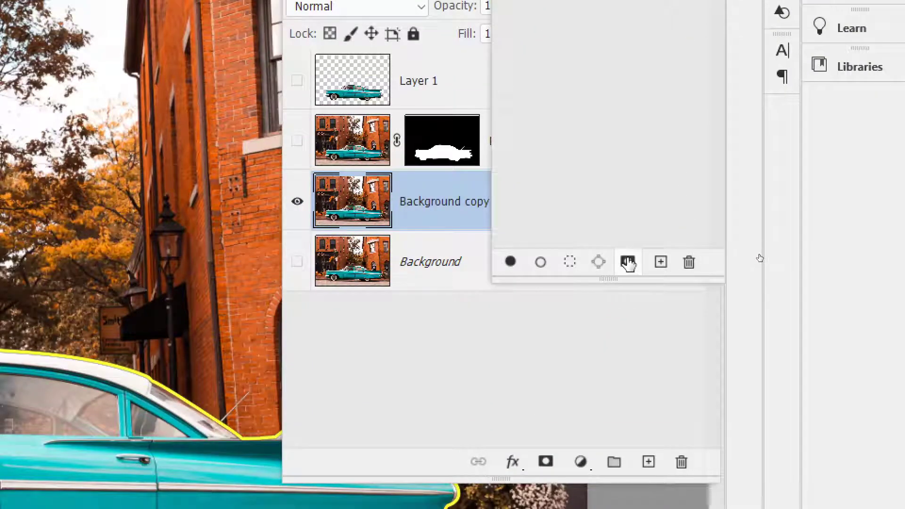
{"action": "left_click", "coordinate": [627, 262]}
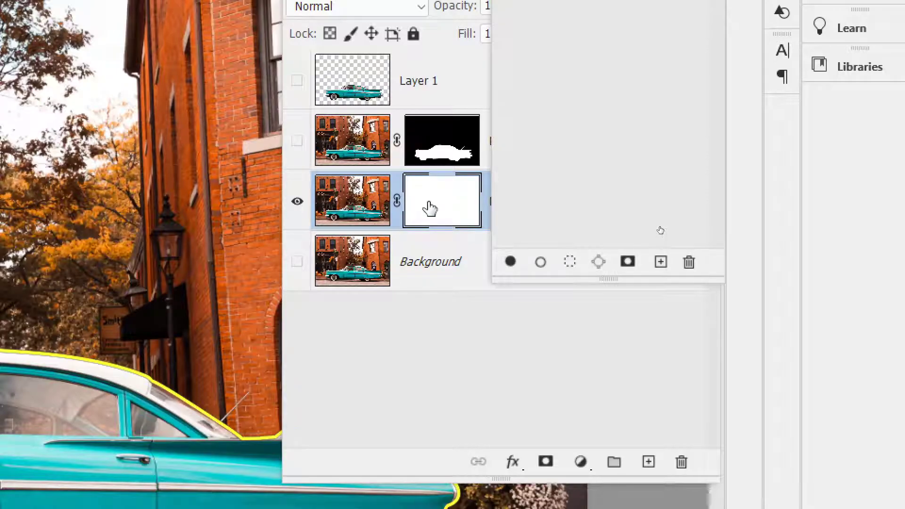
{"action": "left_click", "coordinate": [627, 261]}
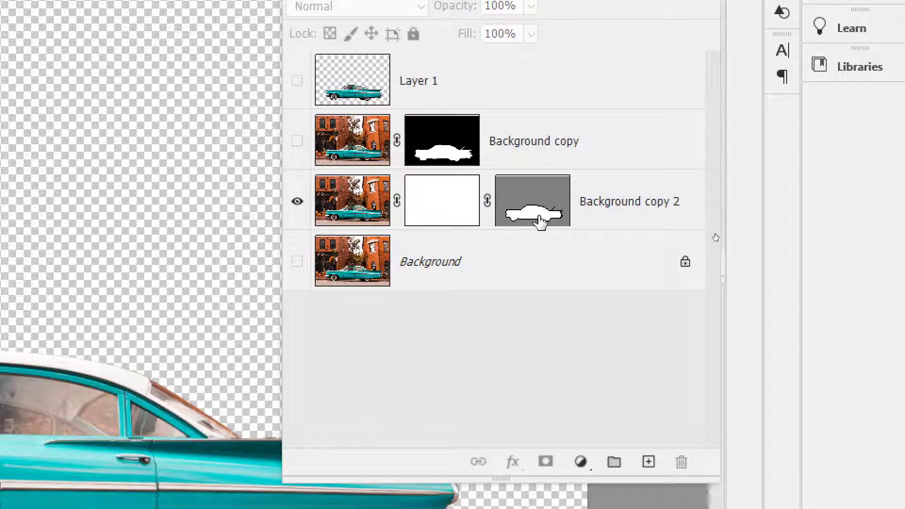
Examine the image, layer mask and vector mask thumbnails of Background copy 2, keeping that layer selected
{"action": "left_click", "coordinate": [622, 228]}
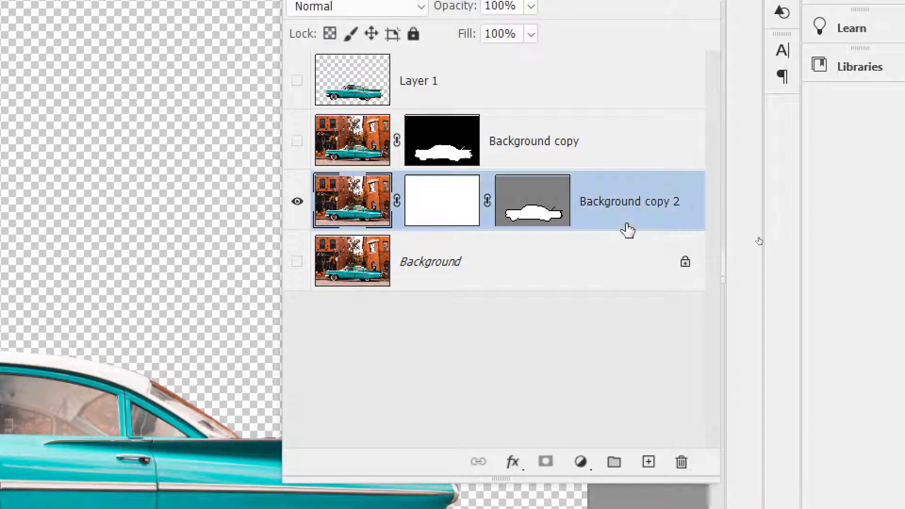
{"action": "left_click", "coordinate": [335, 204]}
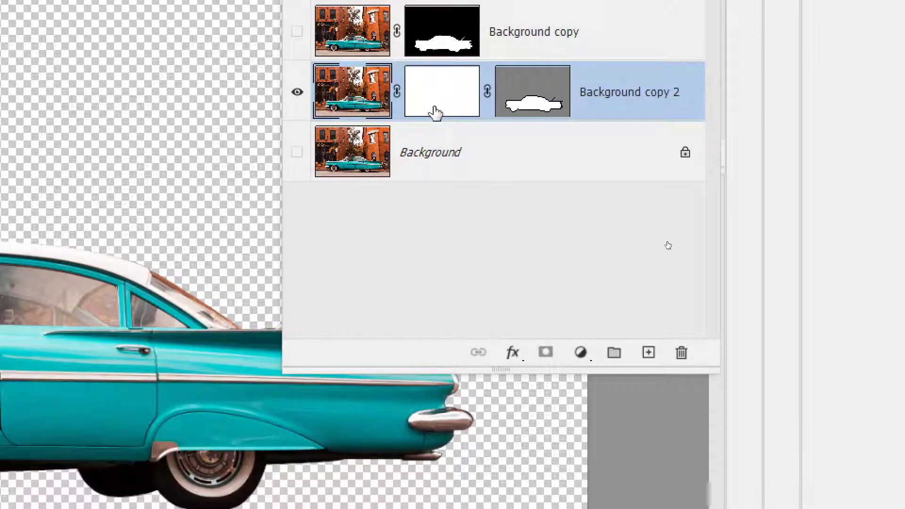
{"action": "left_click_drag", "start_coordinate": [433, 113], "coordinate": [555, 350]}
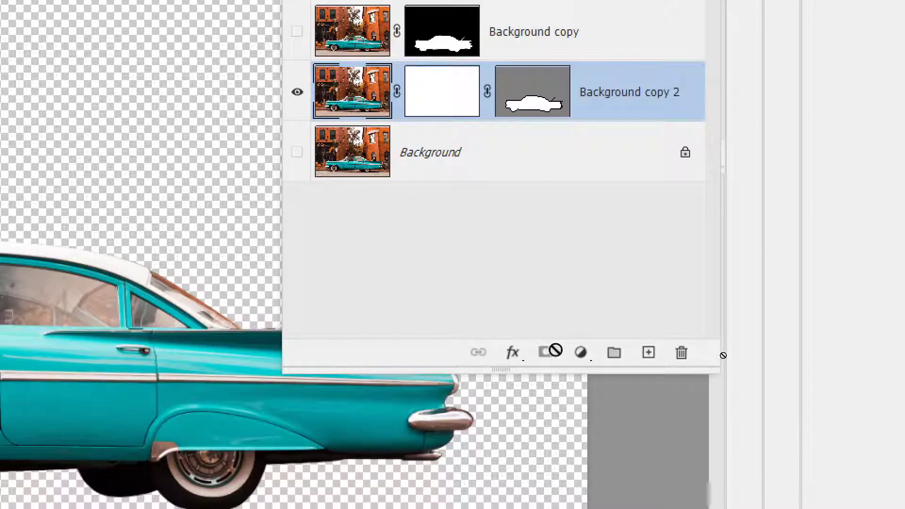
{"action": "left_click_drag", "start_coordinate": [555, 351], "coordinate": [555, 350]}
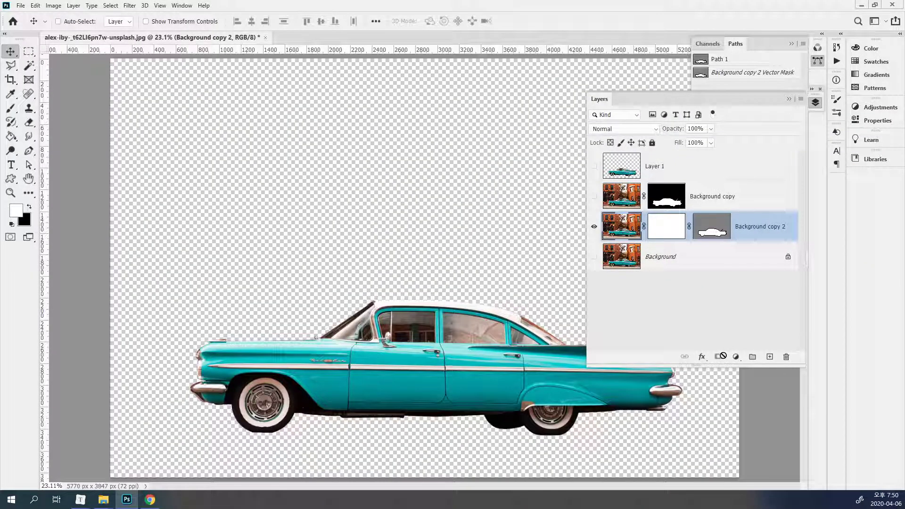
{"action": "left_click_drag", "start_coordinate": [722, 355], "coordinate": [774, 230]}
{"action": "key", "text": "alt+bracketright"}
{"action": "key", "text": "alt+bracketright"}
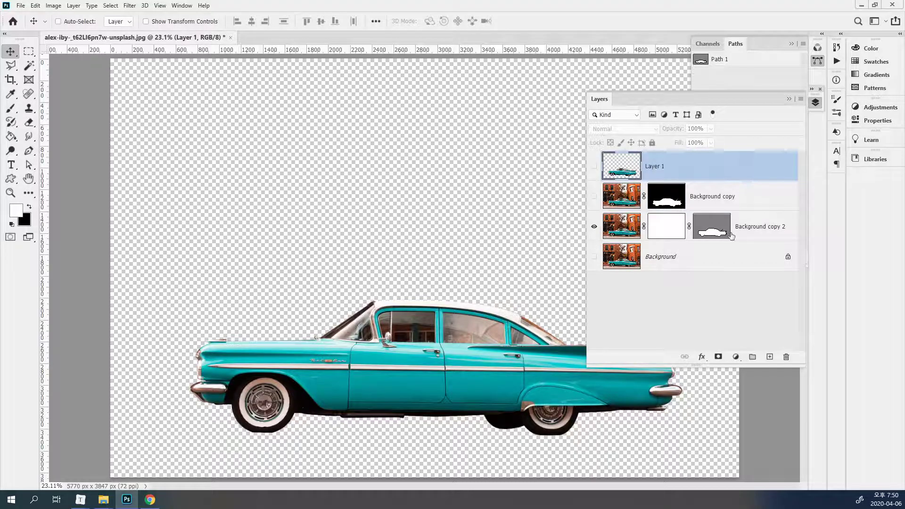
{"action": "left_click", "coordinate": [732, 234]}
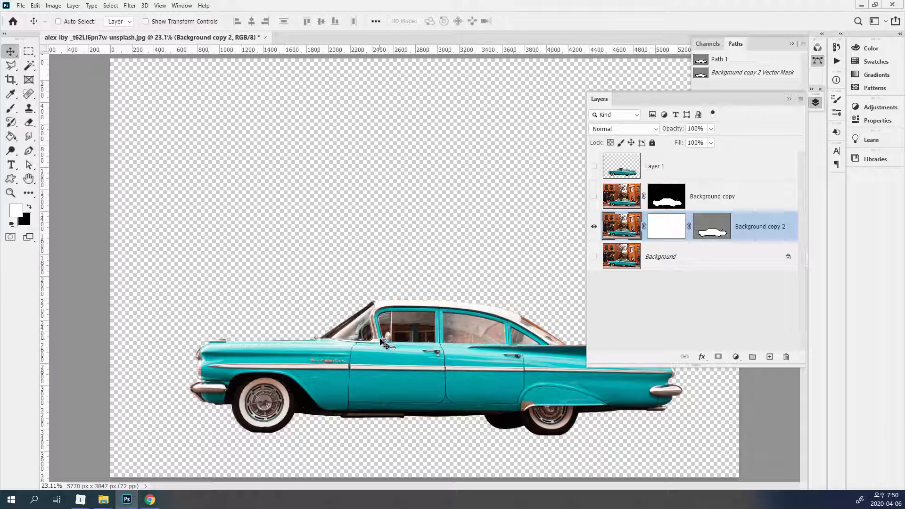
Inspect the cut edge where the windshield meets the roof at 400% with the Path 1 outline displayed
{"action": "scroll", "coordinate": [383, 342], "scroll_direction": "up", "scroll_amount": 3}
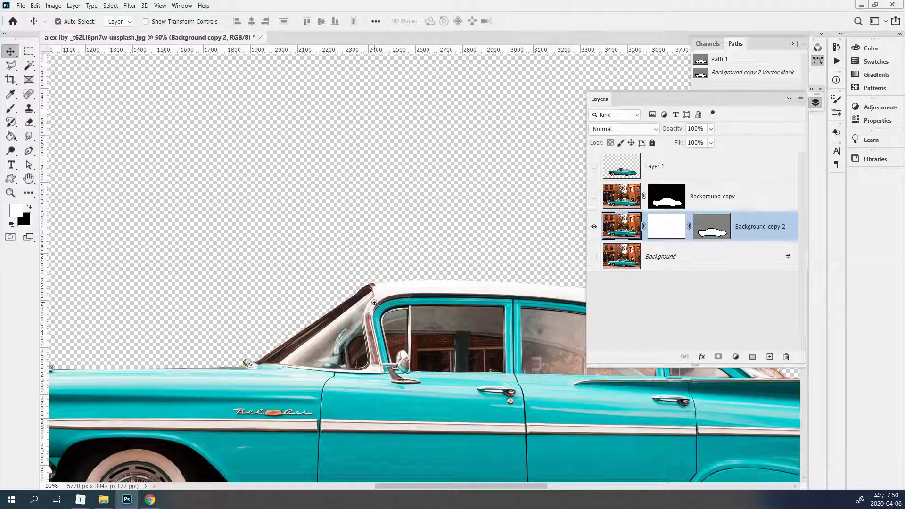
{"action": "scroll", "coordinate": [374, 301], "scroll_direction": "up", "scroll_amount": 3}
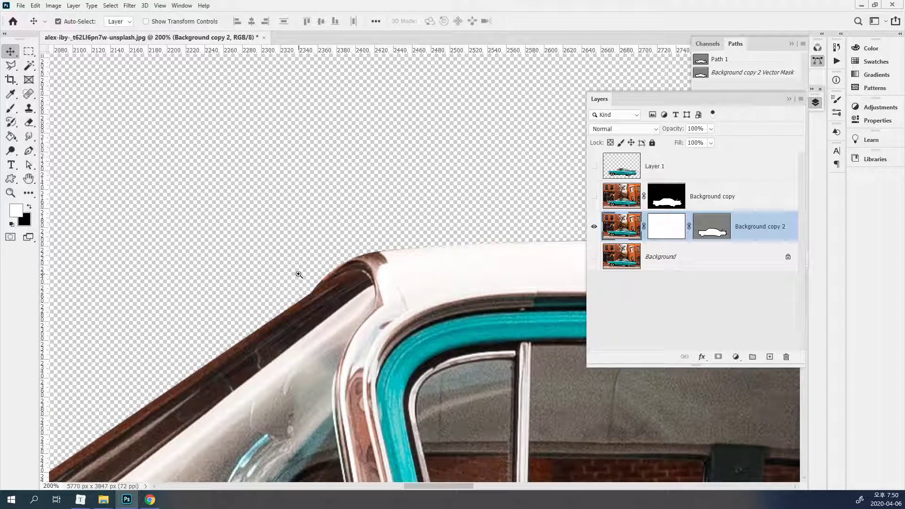
{"action": "left_click_drag", "start_coordinate": [328, 281], "coordinate": [380, 250]}
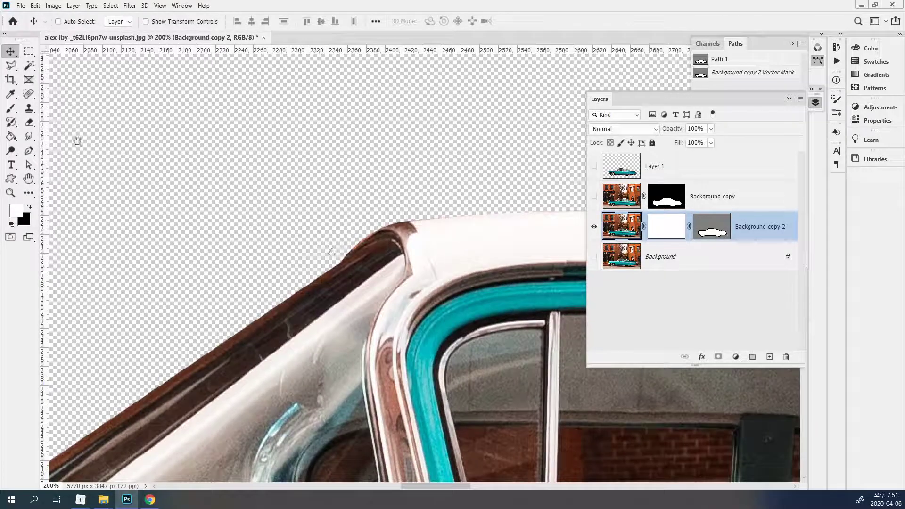
{"action": "left_click", "coordinate": [393, 234], "text": "ctrl"}
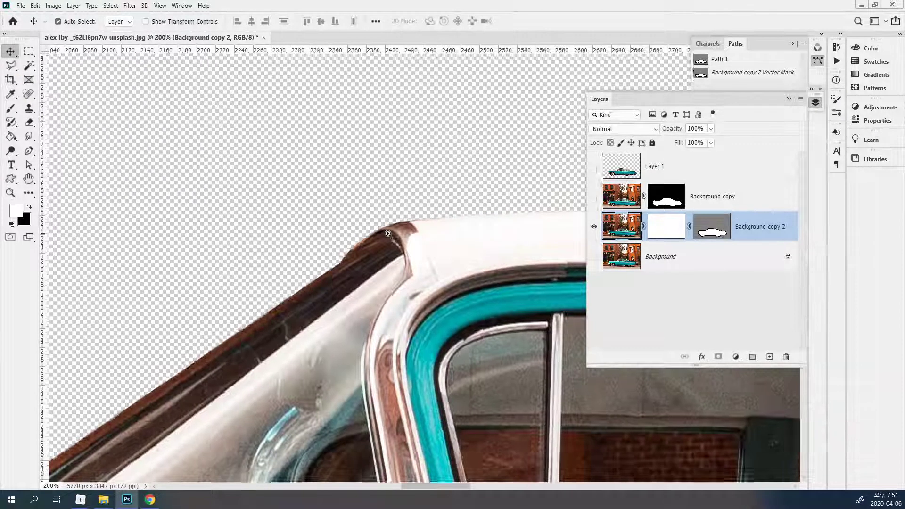
{"action": "left_click", "coordinate": [392, 235], "text": "ctrl"}
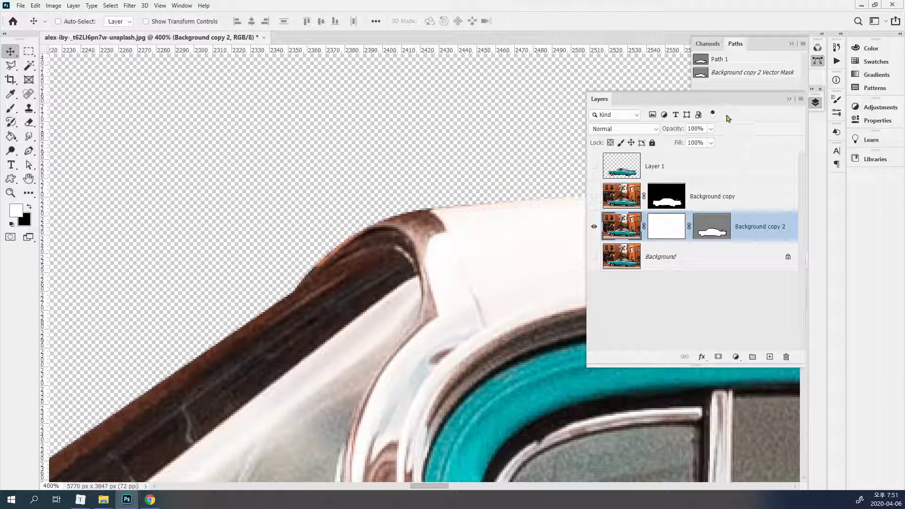
{"action": "left_click", "coordinate": [750, 62]}
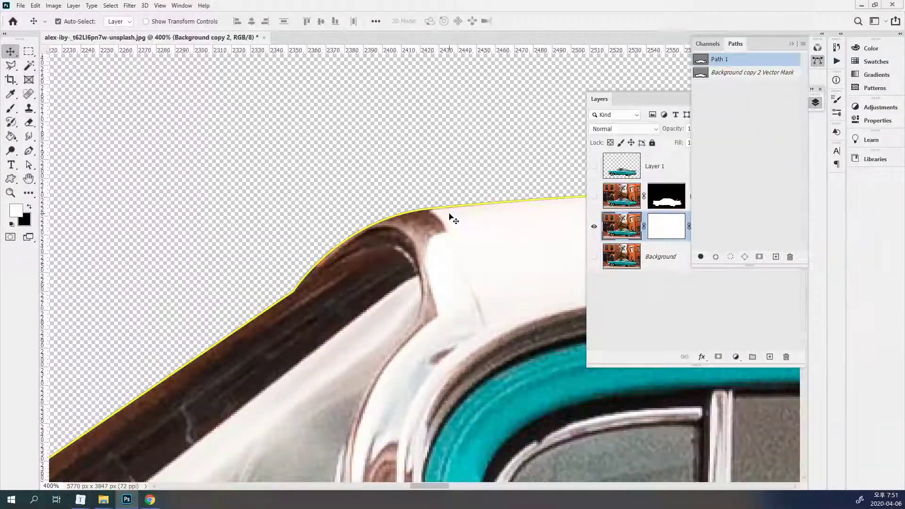
Clear the layer selection with the whole car image in view, leaving Path 1 active
{"action": "scroll", "coordinate": [452, 219], "scroll_direction": "up", "scroll_amount": 3}
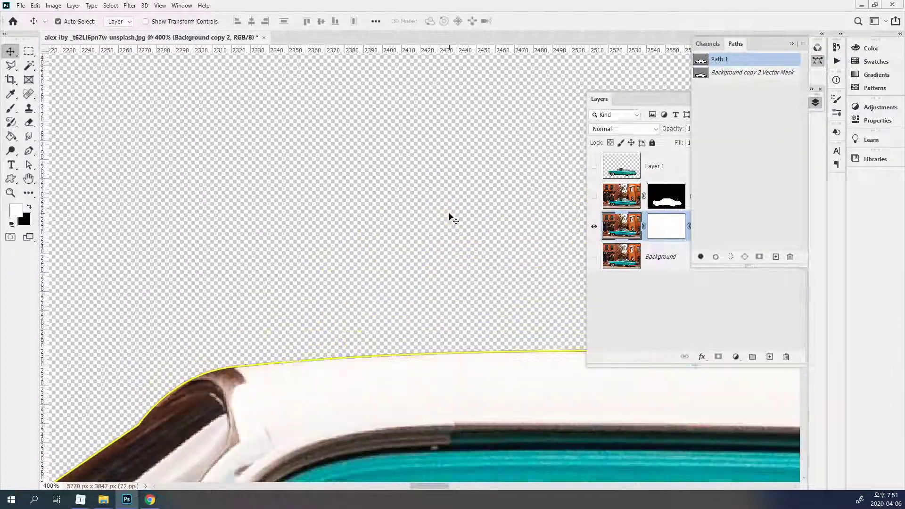
{"action": "key", "text": "ctrl+0"}
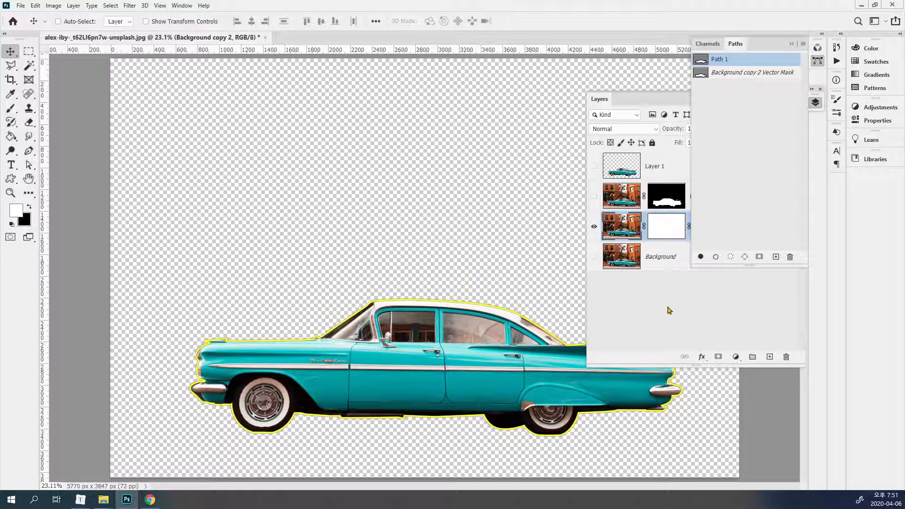
{"action": "left_click", "coordinate": [682, 283]}
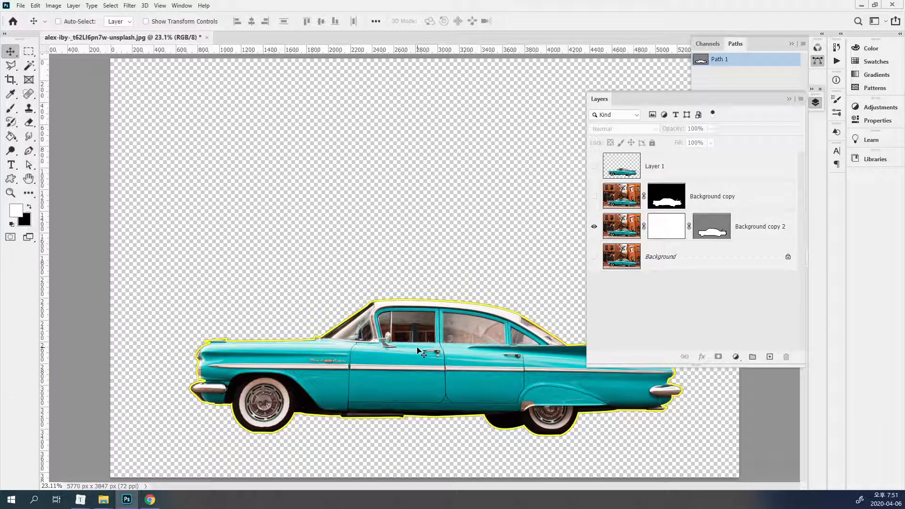
{"action": "left_click", "coordinate": [343, 412], "text": "ctrl"}
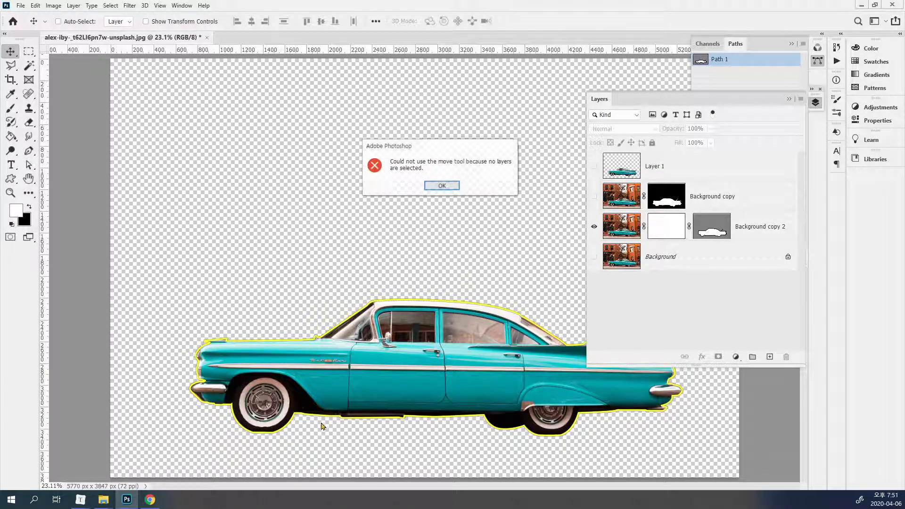
{"action": "left_click", "coordinate": [442, 185]}
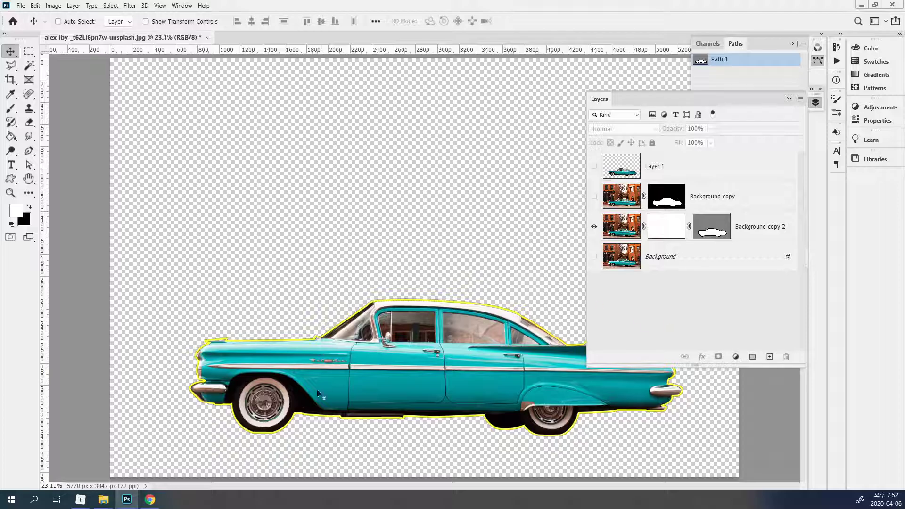
Switch to Chrome and download 015-1_pentool.zip from the lesson entry "펜툴 기초 이해하기 1 및 재질만들기"
{"action": "left_click", "coordinate": [151, 499]}
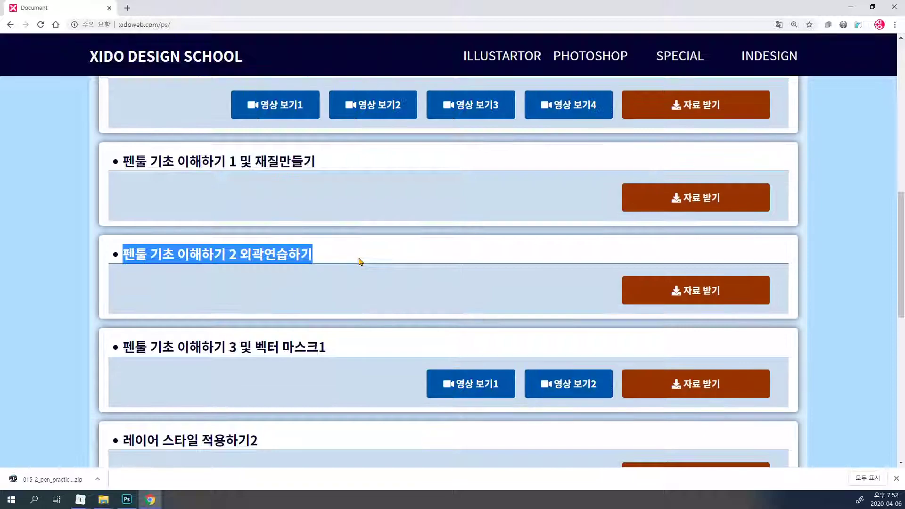
{"action": "left_click_drag", "start_coordinate": [213, 162], "coordinate": [321, 165]}
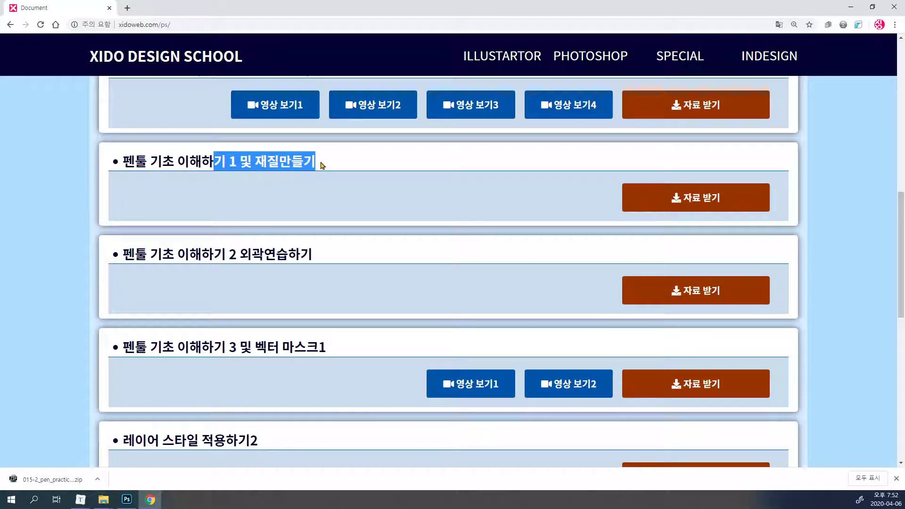
{"action": "left_click", "coordinate": [637, 204]}
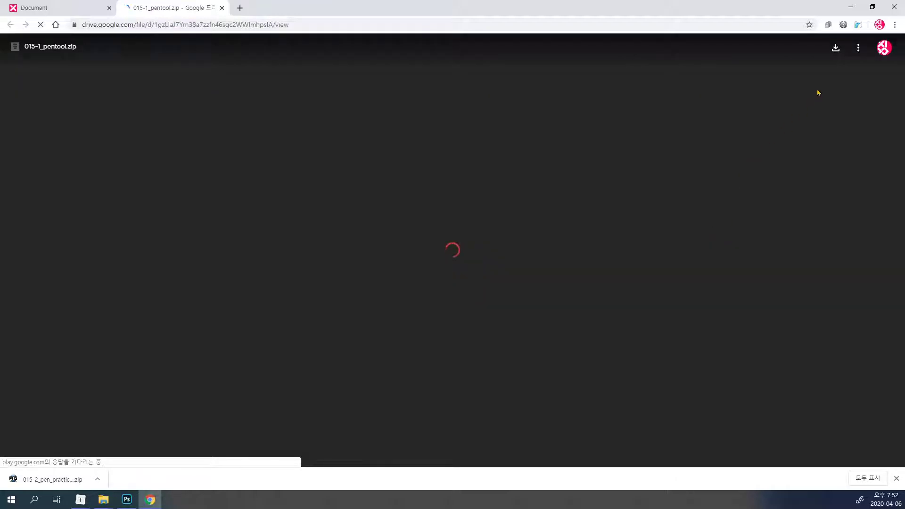
{"action": "left_click", "coordinate": [837, 54]}
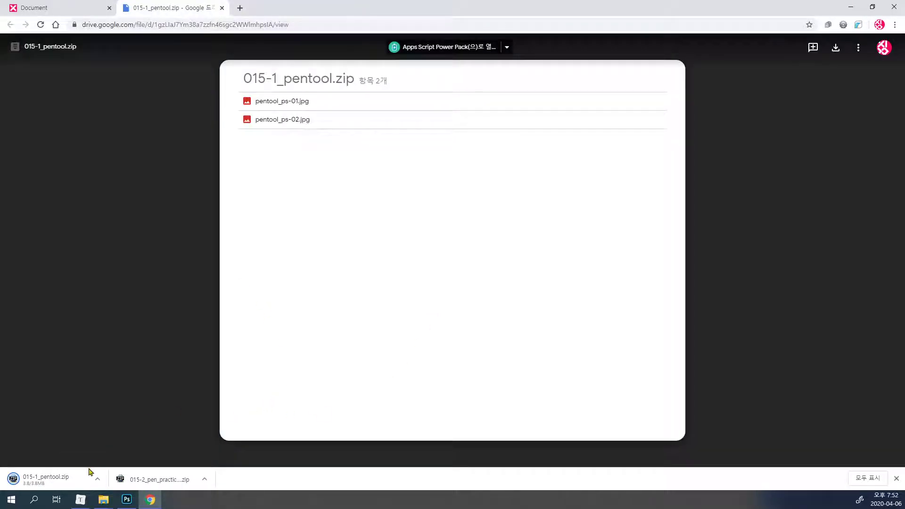
Open the downloaded 015-1_pentool.zip and open its pentool_ps-01.jpg as a separate document in Photoshop
{"action": "left_click", "coordinate": [87, 484]}
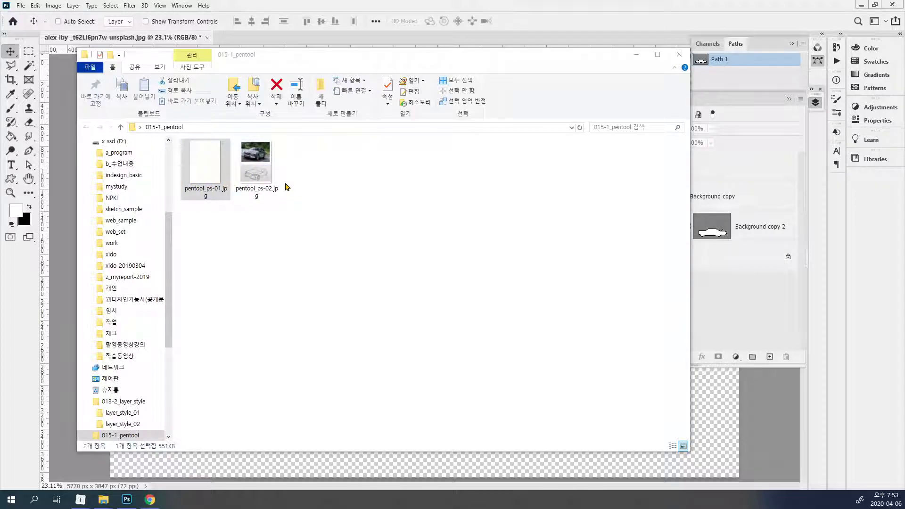
{"action": "left_click", "coordinate": [300, 242]}
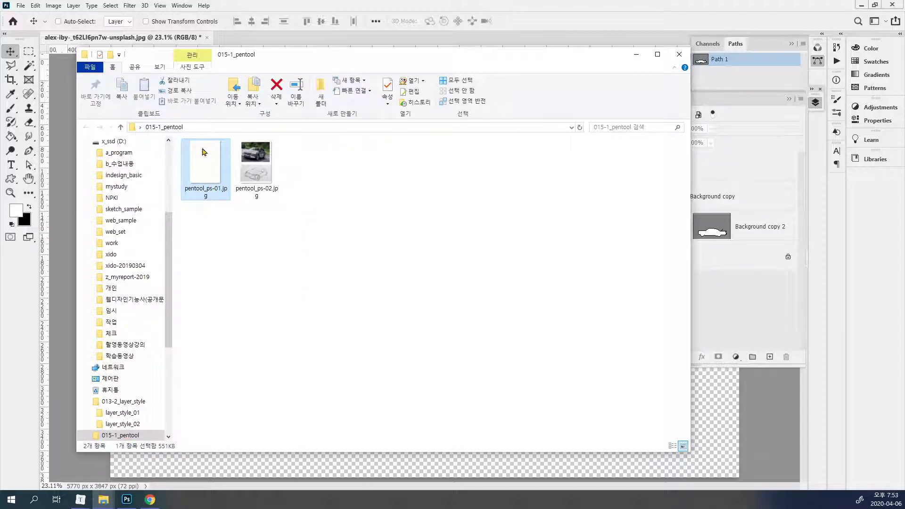
{"action": "left_click_drag", "start_coordinate": [203, 163], "coordinate": [276, 37]}
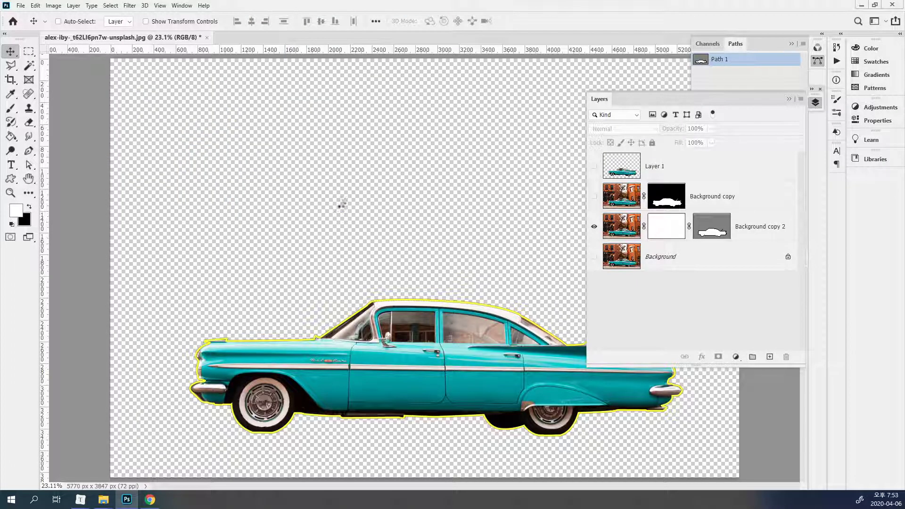